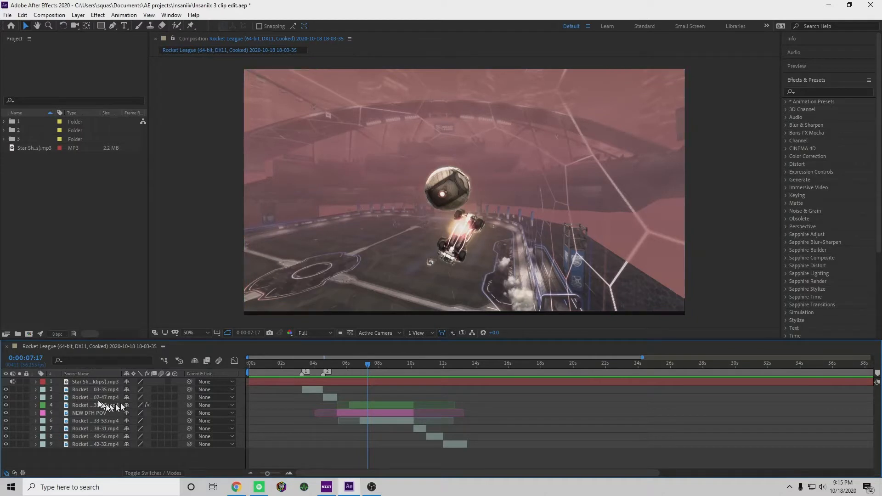
Set the composition preview magnification to 25% and enlarge the timeline area
click(94, 404)
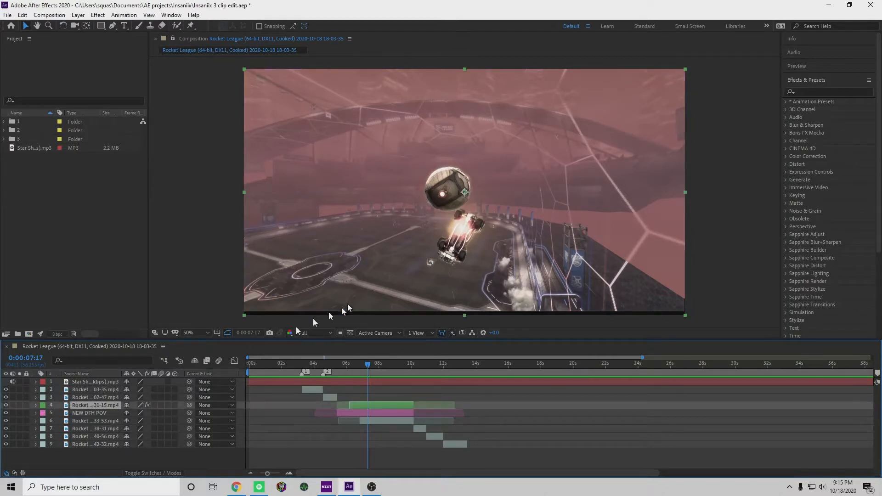
click(208, 332)
click(198, 244)
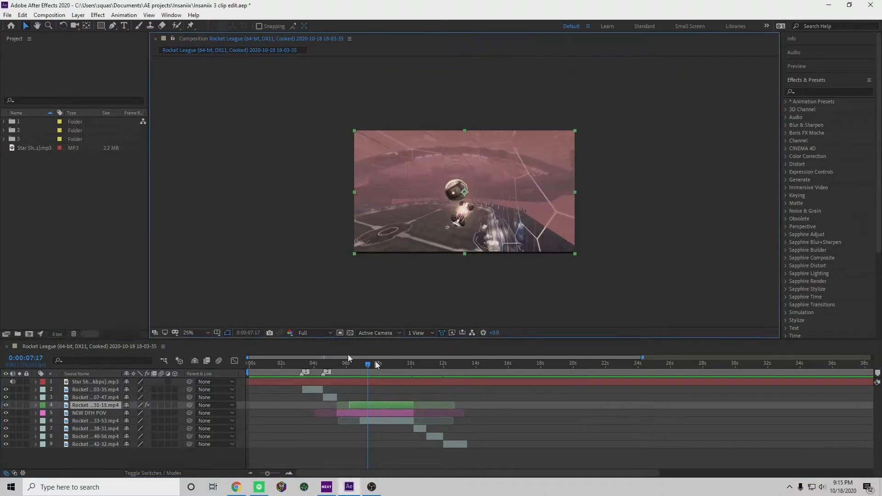
drag(304, 340, 304, 257)
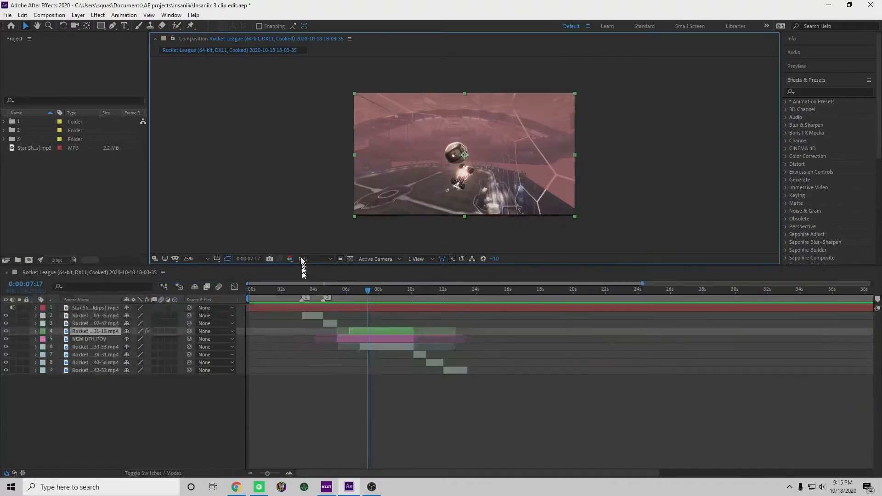
Change the label colour of the layer 6 Rocket clip, directly below NEW DFH POV, to Blue
click(364, 282)
drag(365, 282, 385, 282)
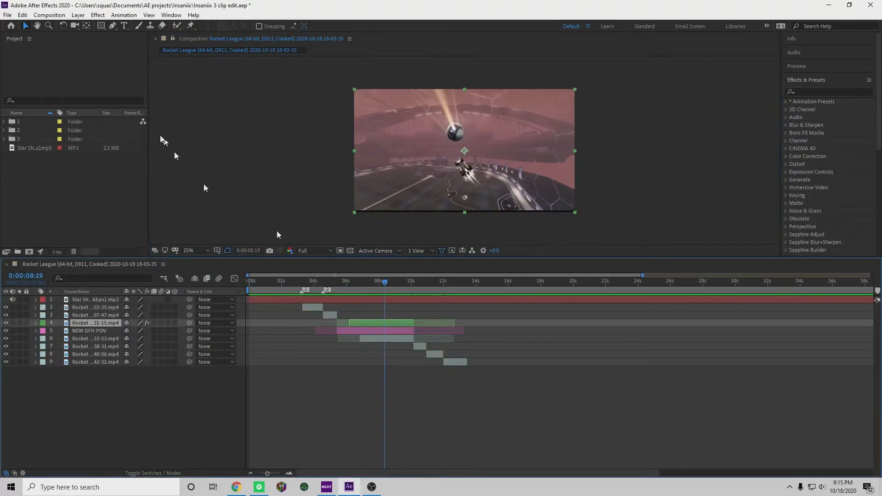
click(94, 403)
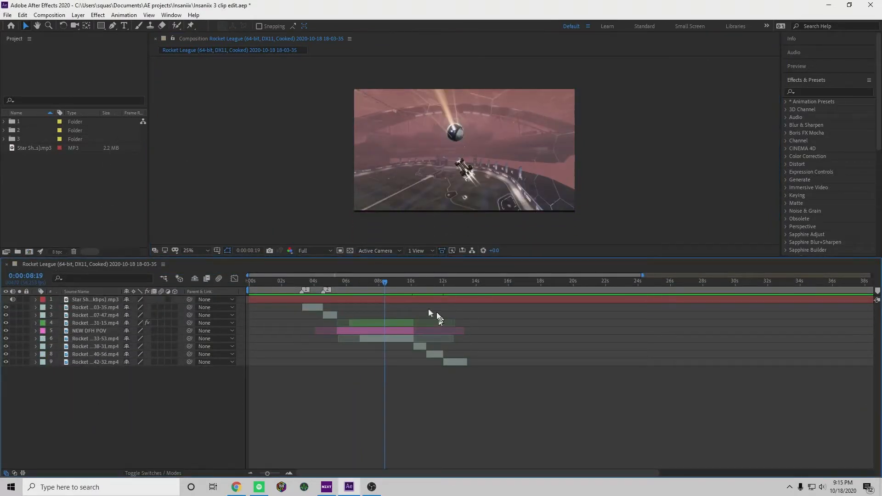
click(390, 321)
click(362, 330)
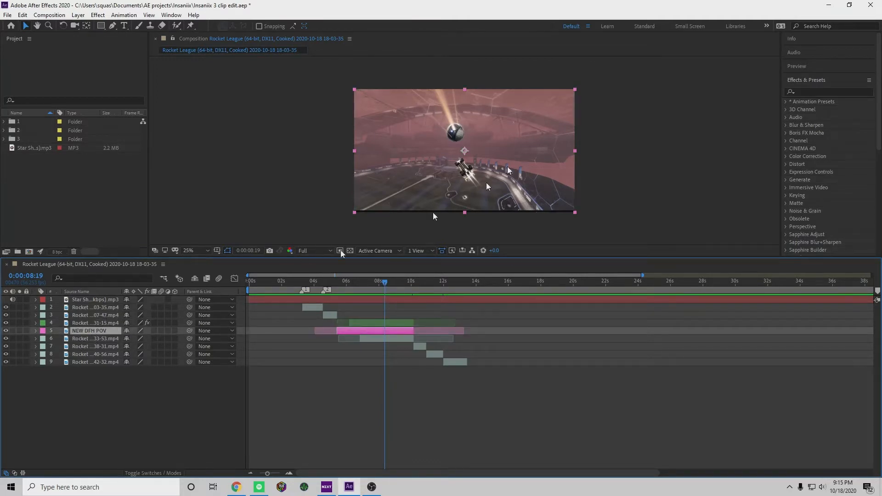
click(380, 339)
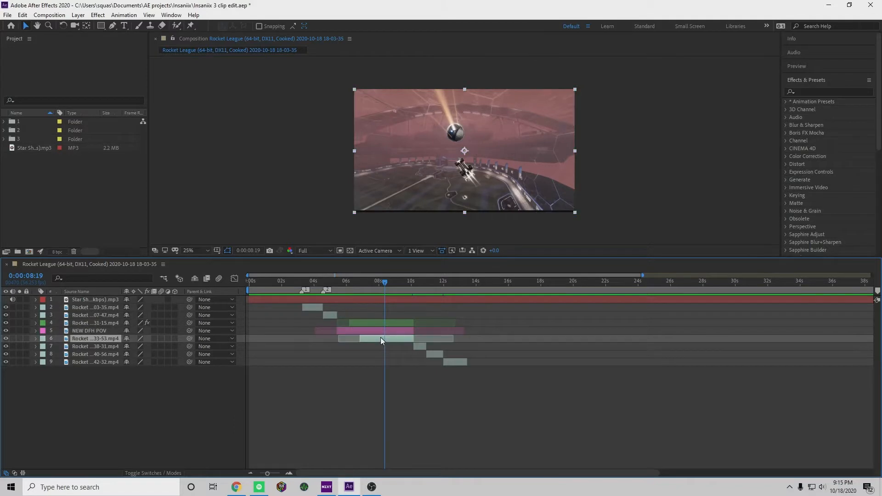
click(41, 340)
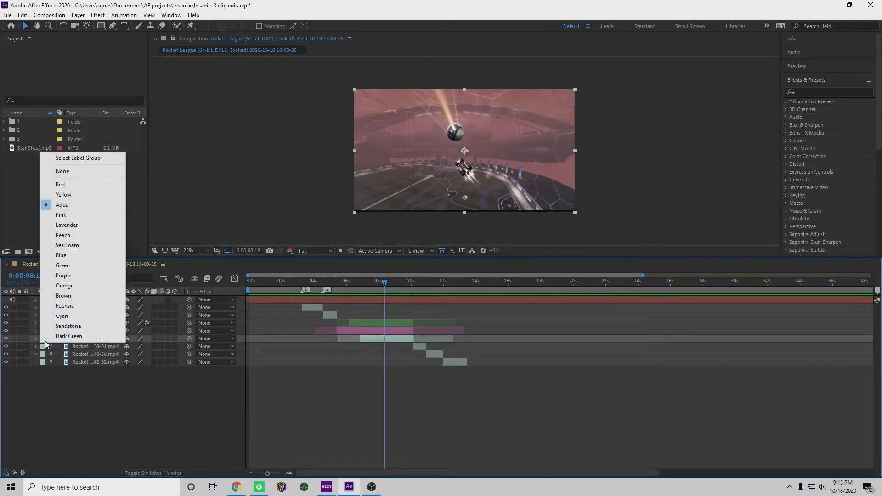
click(67, 256)
click(396, 340)
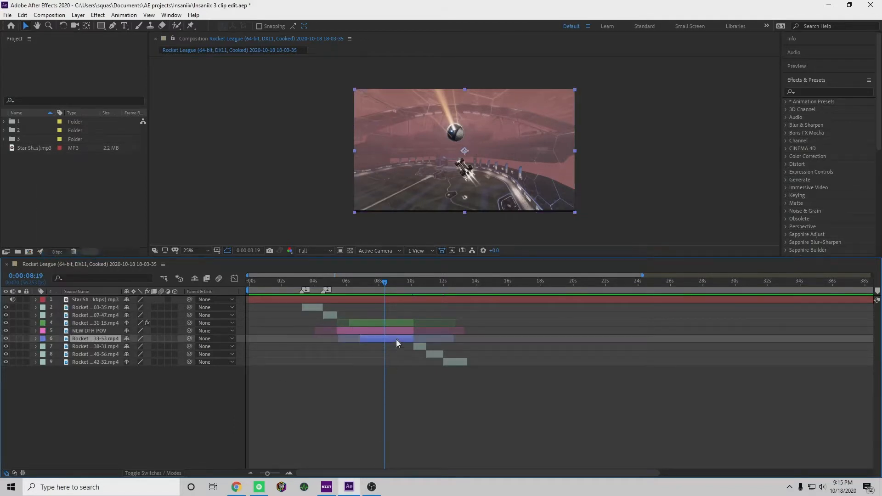
Trim the start of the blue clip to 0:00:07:43 and split the NEW DFH POV layer at the same time
mouse_move(384, 282)
mouse_down()
mouse_move(363, 289)
mouse_move(379, 294)
mouse_move(356, 294)
mouse_move(373, 292)
mouse_up()
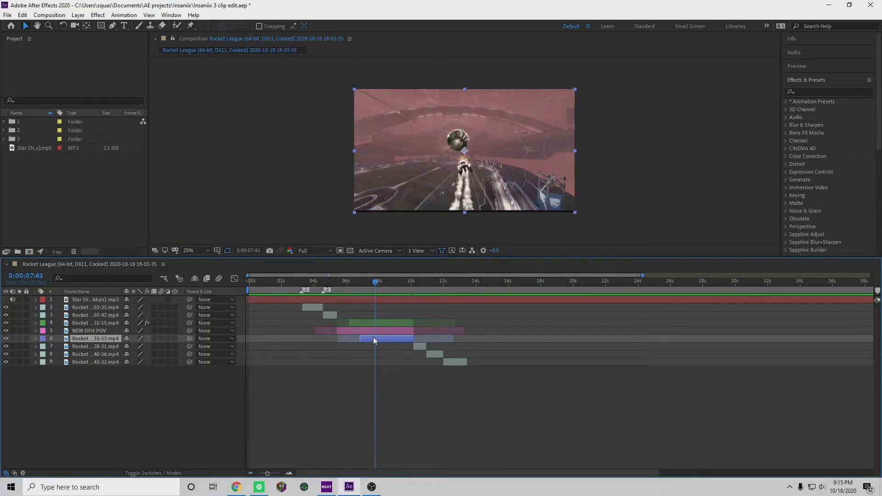
key(alt+bracketleft)
click(383, 331)
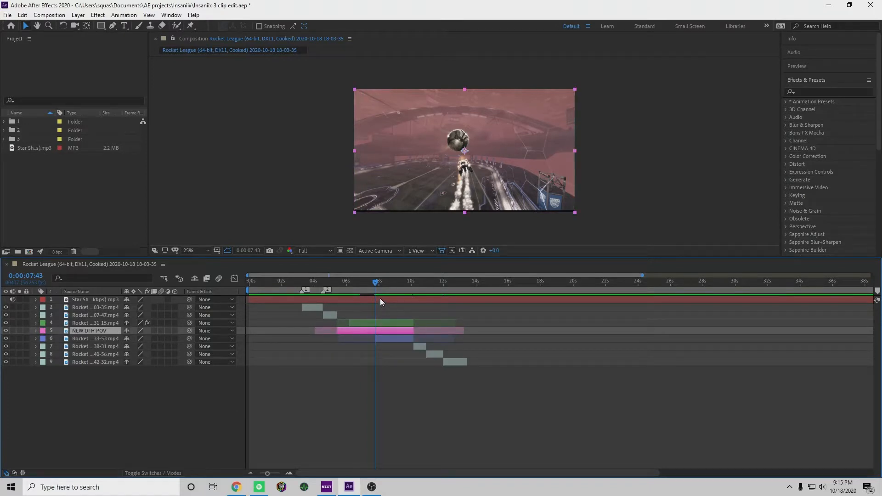
key(ctrl+shift+d)
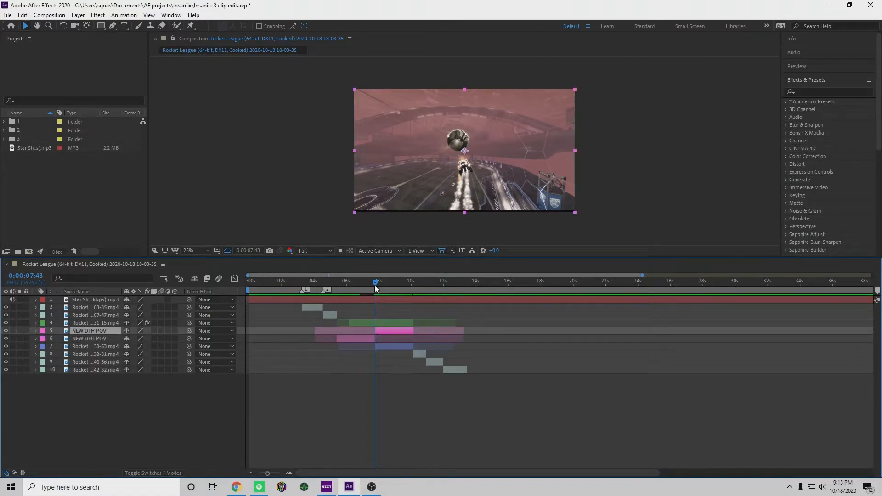
Split the second NEW DFH POV piece at about 0:00:08:42
click(379, 286)
drag(379, 286, 385, 286)
key(ctrl+shift+d)
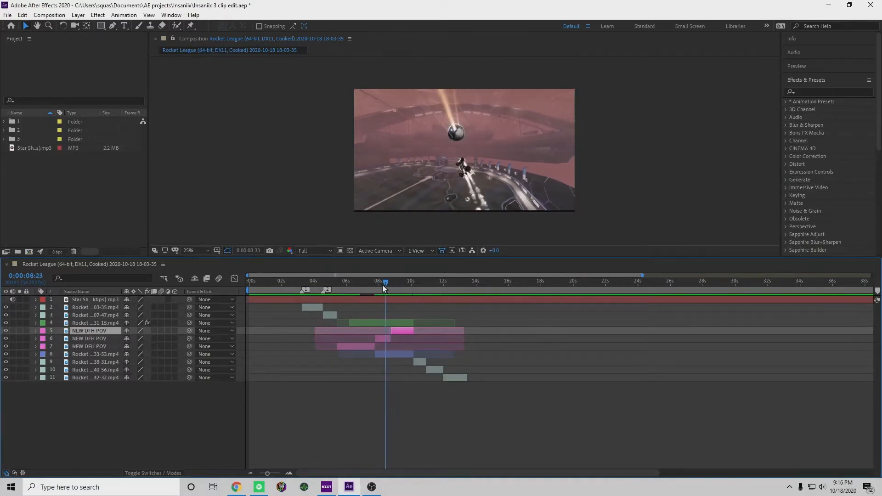
Open Notepad, write the shortcut note "ctrl+shift+d = split", and close it without keeping the text
key(super)
text(notepads)
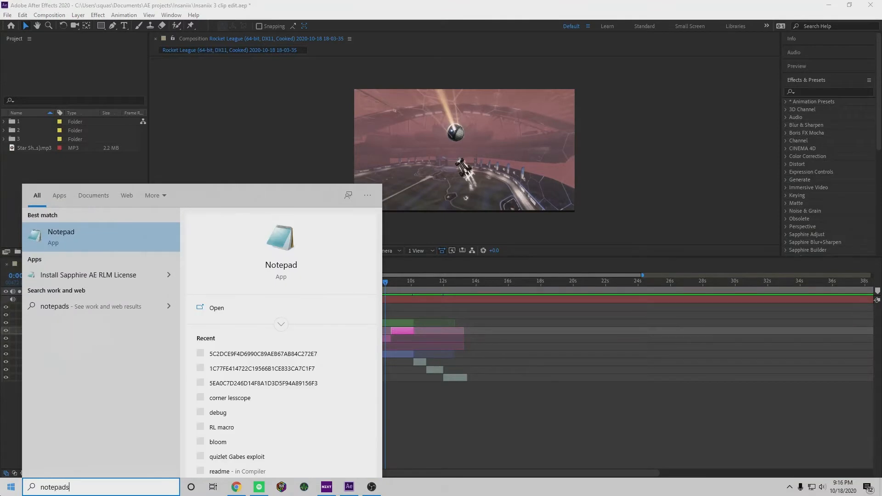
key(Return)
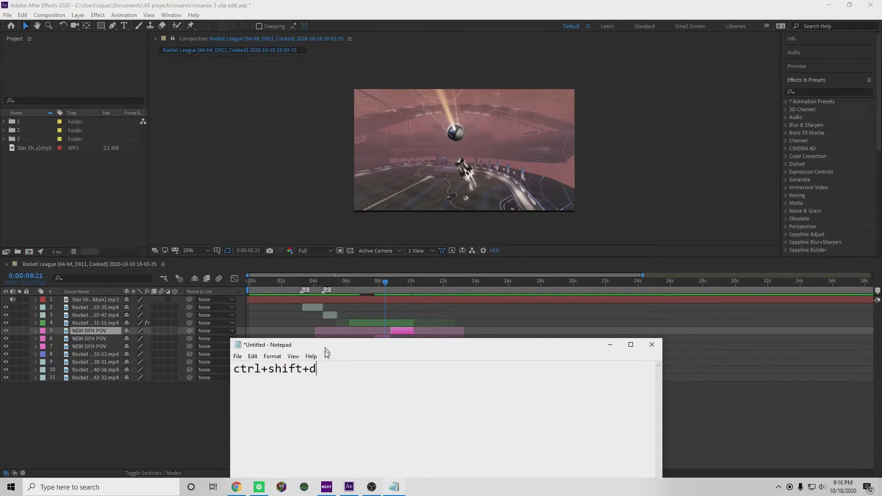
drag(327, 352, 333, 406)
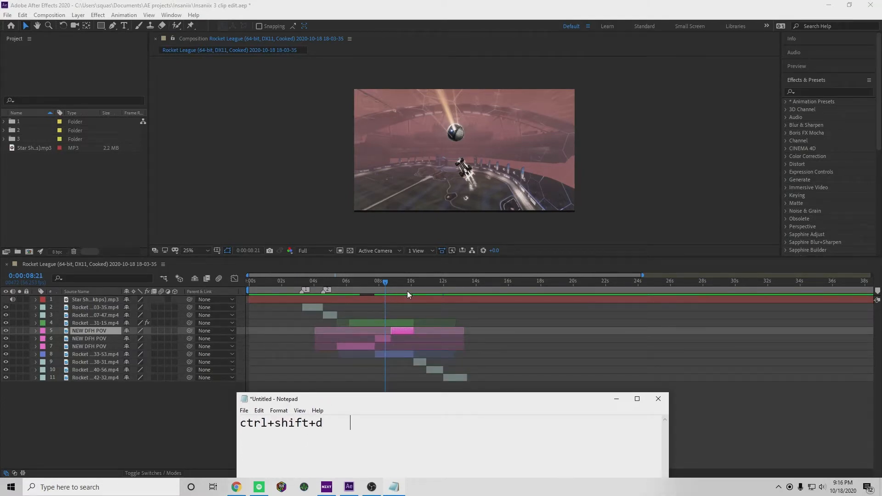
text(=    split cli)
key(BackSpace)
key(BackSpace)
key(BackSpace)
key(BackSpace)
key(BackSpace)
key(BackSpace)
key(BackSpace)
key(BackSpace)
key(BackSpace)
key(BackSpace)
key(BackSpace)
key(BackSpace)
key(BackSpace)
key(BackSpace)
key(BackSpace)
key(BackSpace)
key(BackSpace)
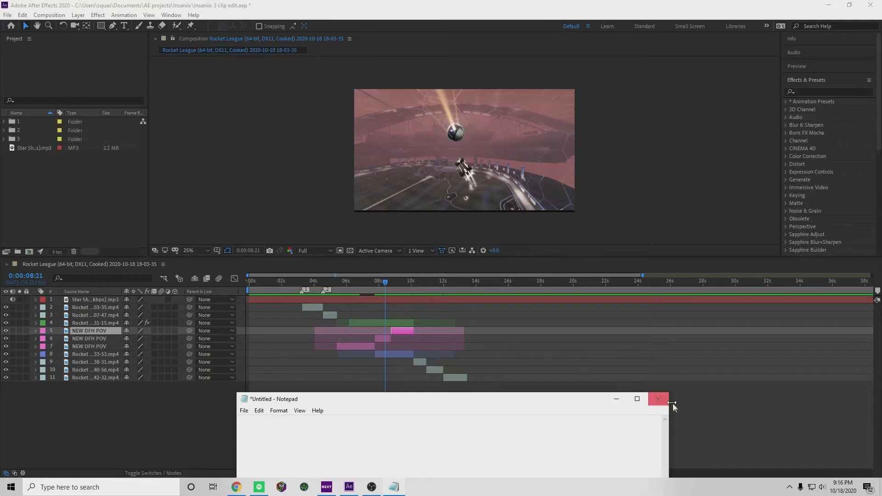
click(659, 399)
Hide the green Rocket clip on layer 4, comparing the frame at 0:00:08:19 with and without it
drag(379, 283, 385, 304)
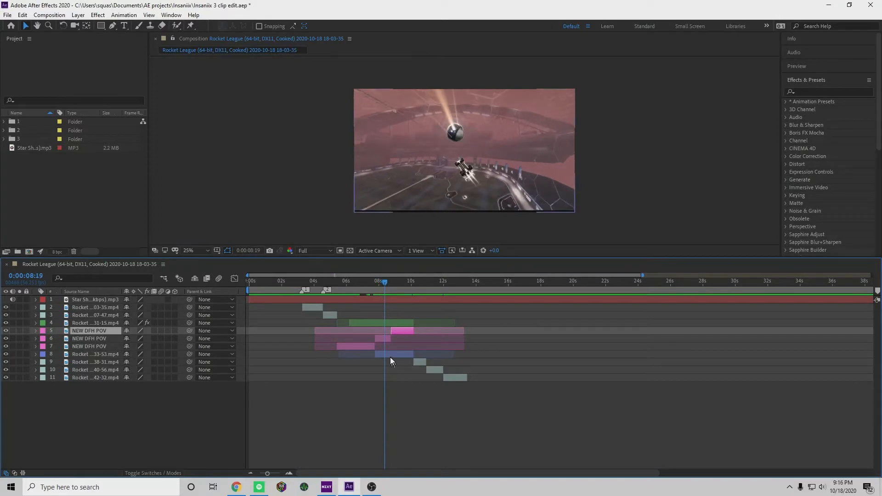
click(6, 323)
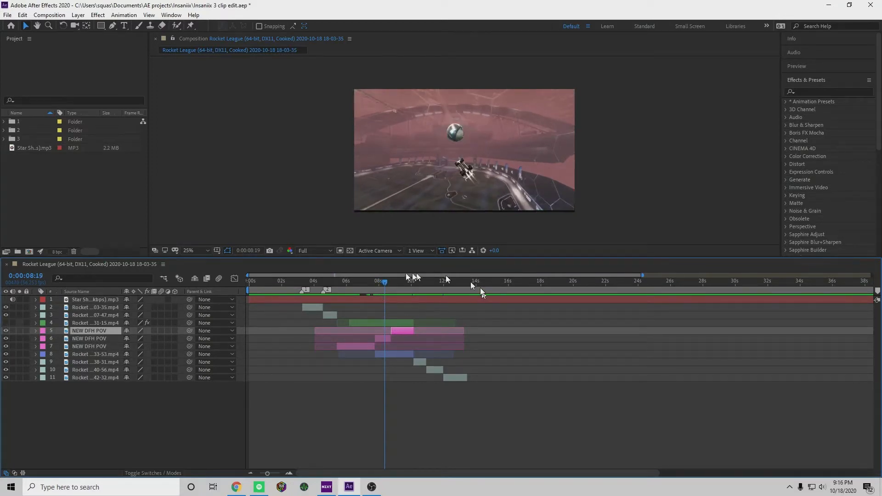
click(6, 323)
click(6, 323)
click(6, 323)
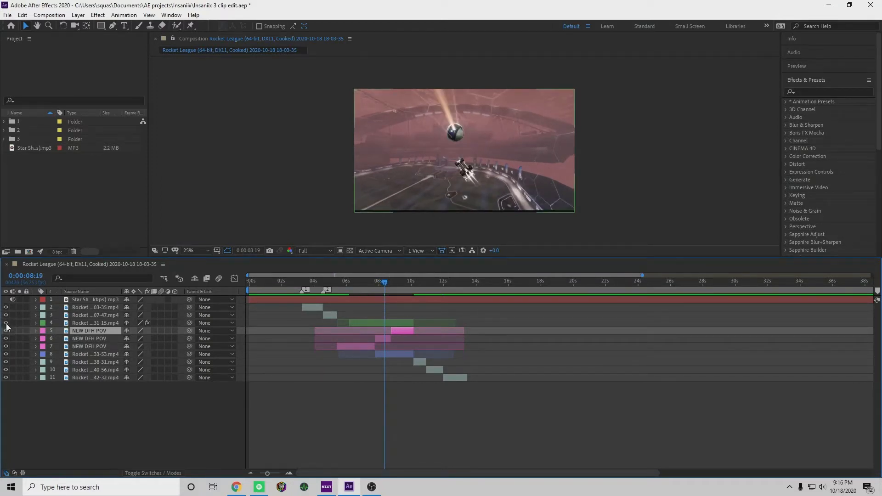
click(6, 323)
Compare the frame at 0:00:08:02 with the green layer 4 clip shown and hidden, leaving it hidden
click(381, 283)
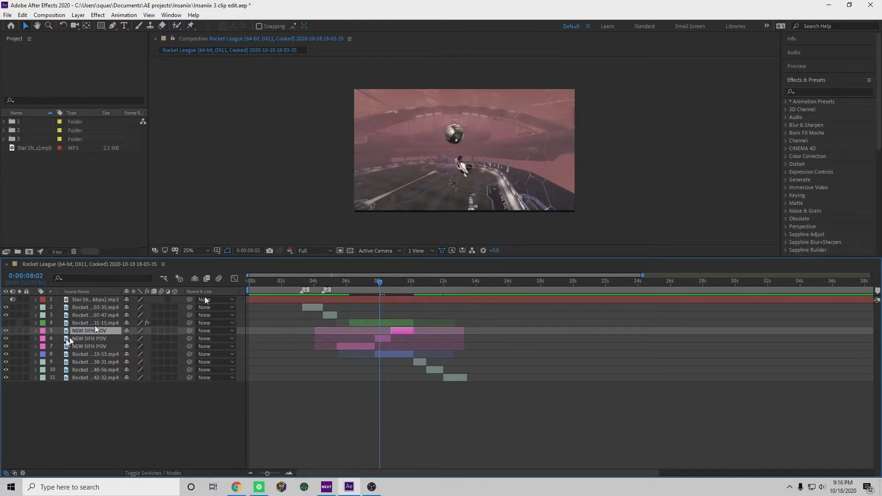
click(6, 323)
click(6, 323)
click(6, 323)
click(6, 324)
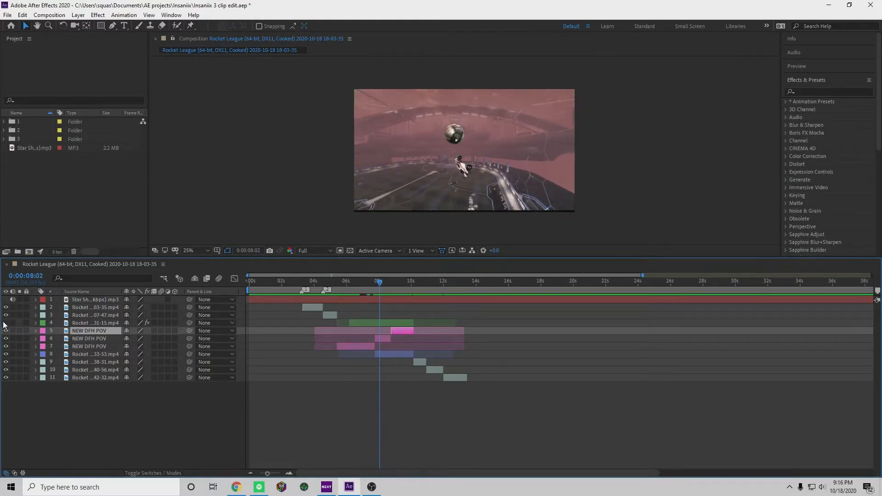
Change the label colour of the middle NEW DFH POV piece on layer 6 to Yellow
click(382, 283)
drag(267, 475, 279, 473)
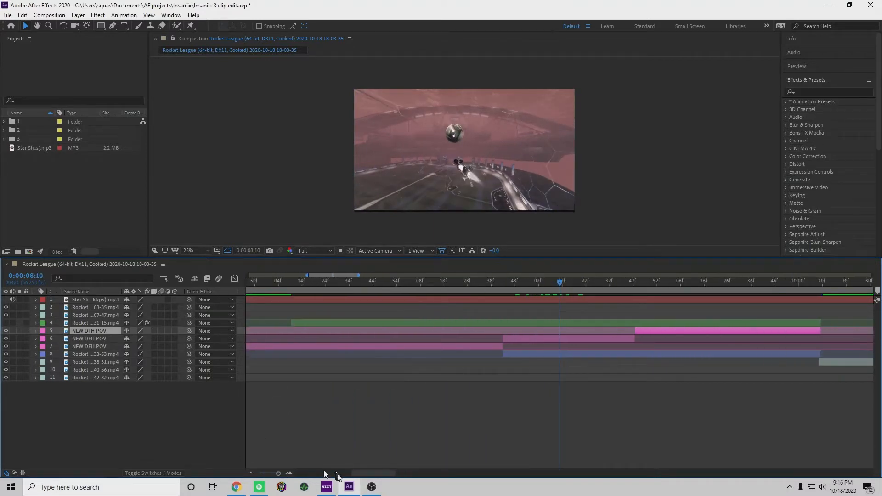
drag(360, 474, 374, 474)
click(345, 339)
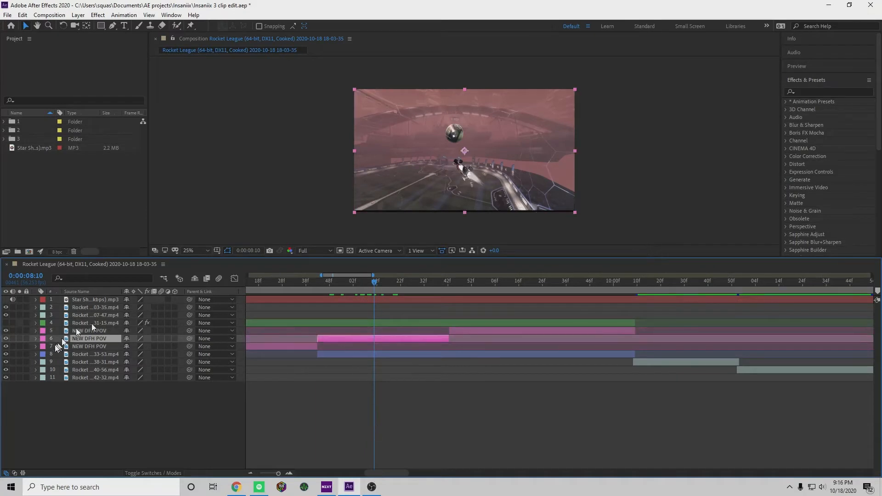
click(41, 340)
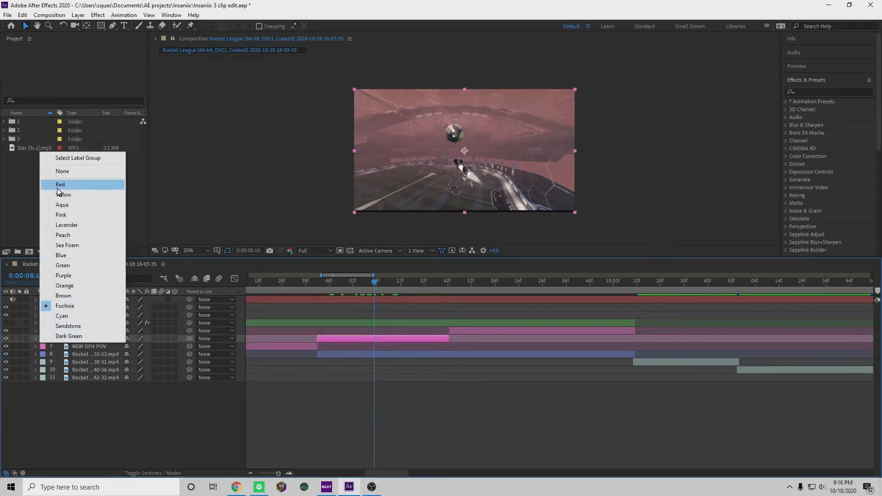
click(60, 185)
click(42, 339)
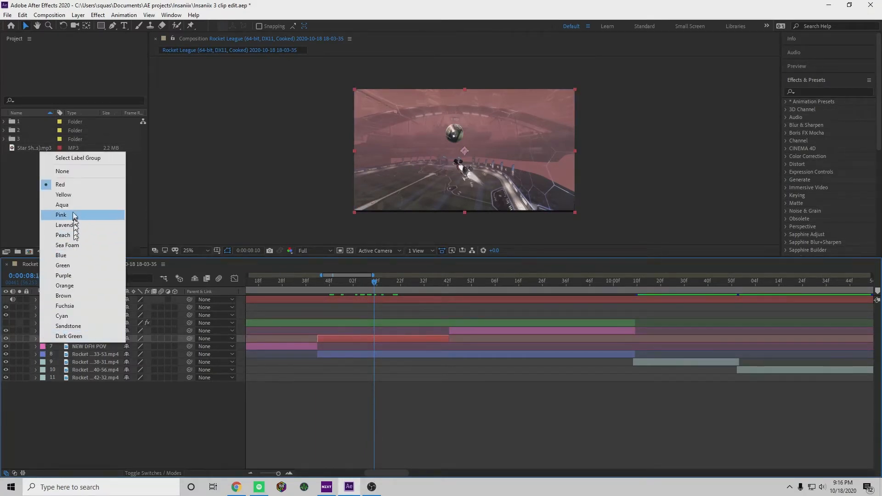
click(69, 195)
Split the blue Rocket clip at 0:00:08:42, where the yellow piece ends
drag(373, 282, 452, 341)
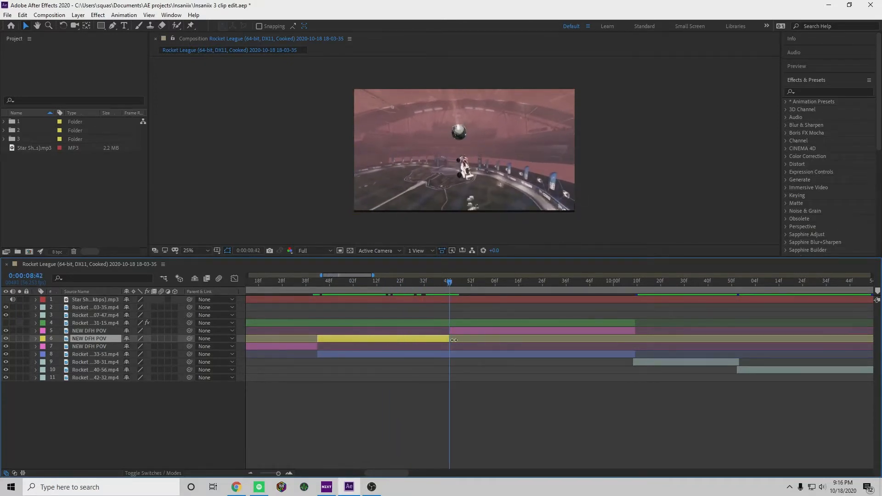
click(461, 355)
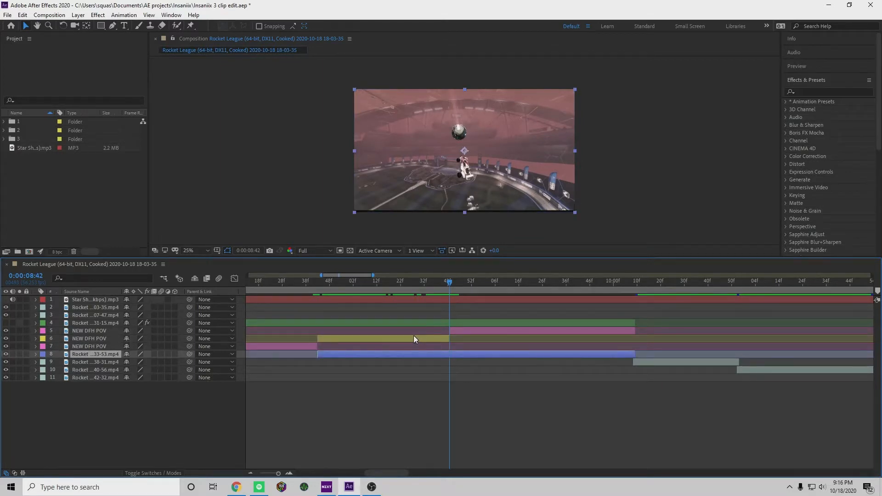
key(ctrl+shift+d)
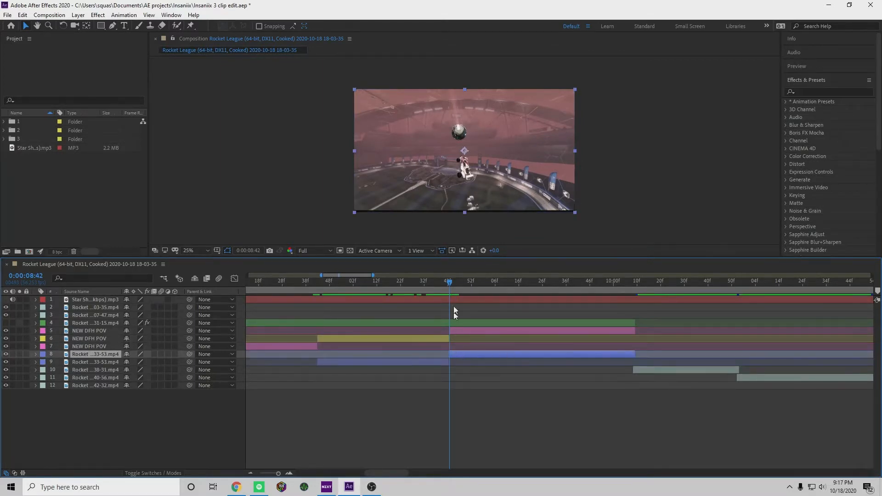
Delete the last NEW DFH POV piece, the fuchsia one on layer 5 following the yellow piece
drag(448, 283, 437, 308)
click(259, 438)
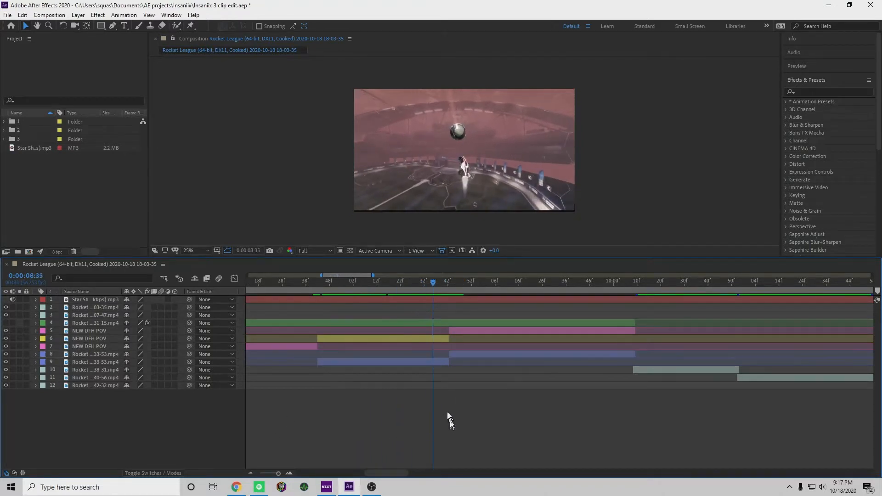
drag(279, 474, 278, 474)
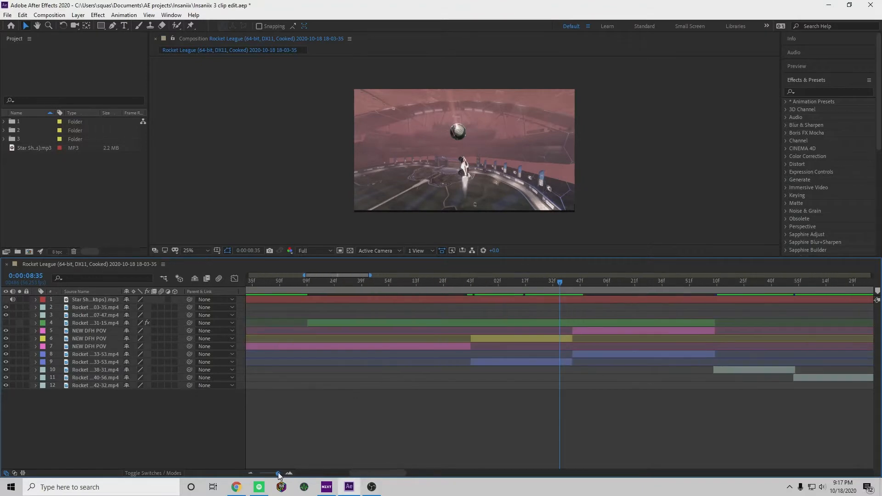
drag(558, 282, 534, 306)
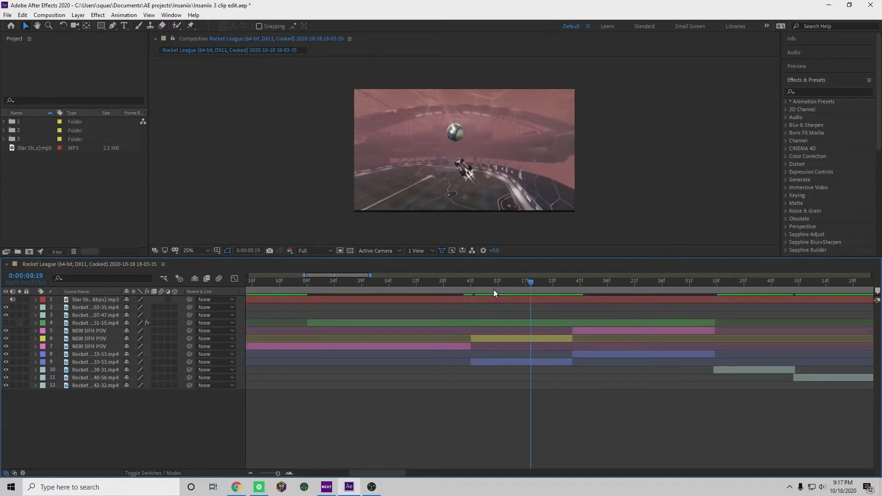
click(94, 332)
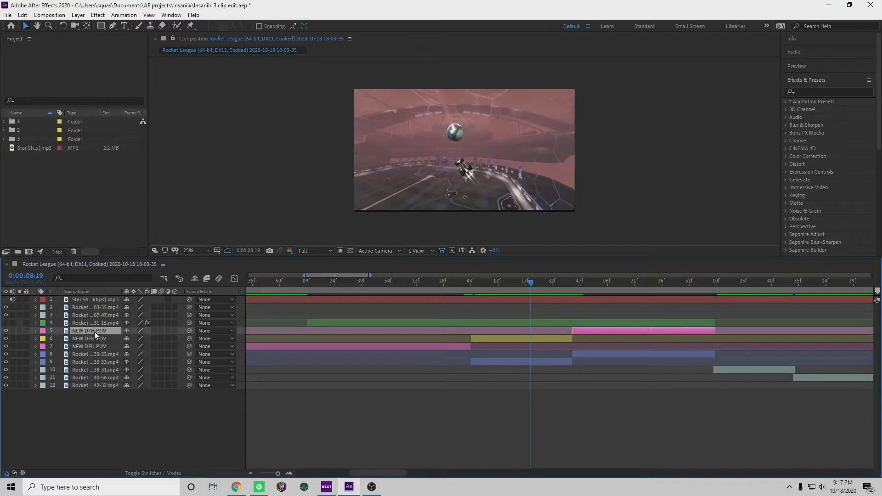
key(Delete)
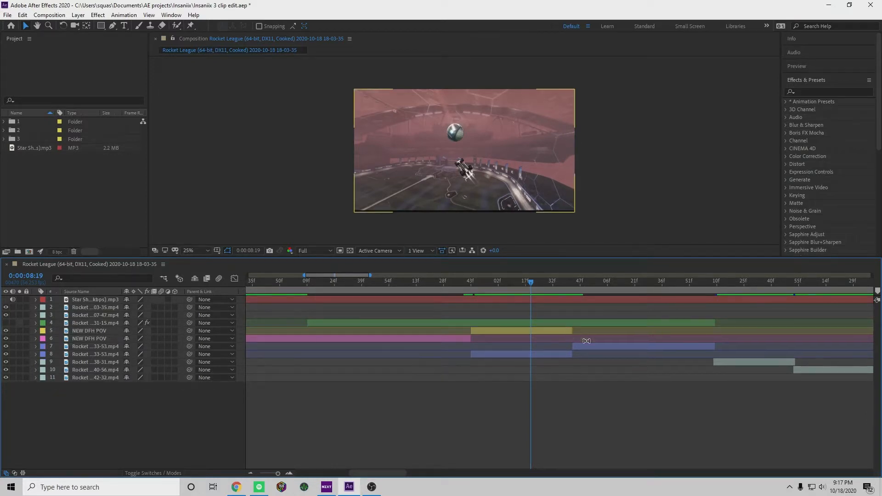
Review the footage leading into the yellow NEW DFH POV piece and play it from 0:00:06:52
click(522, 283)
drag(524, 285, 469, 285)
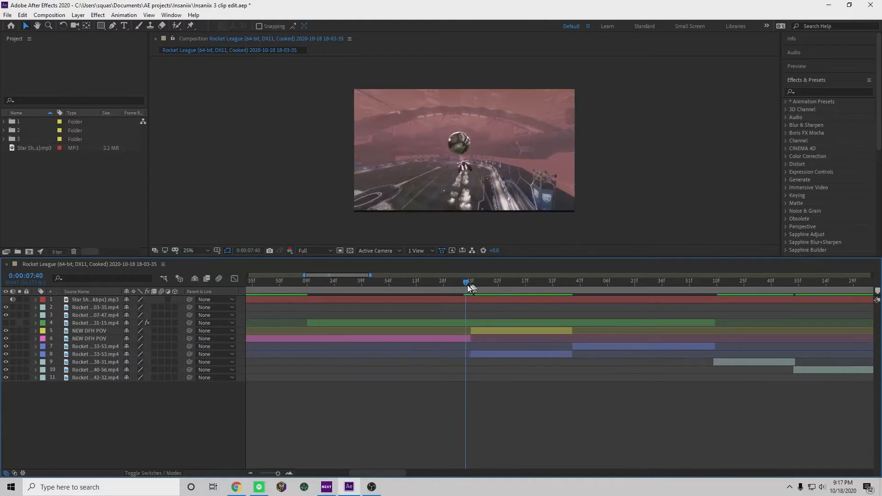
click(36, 323)
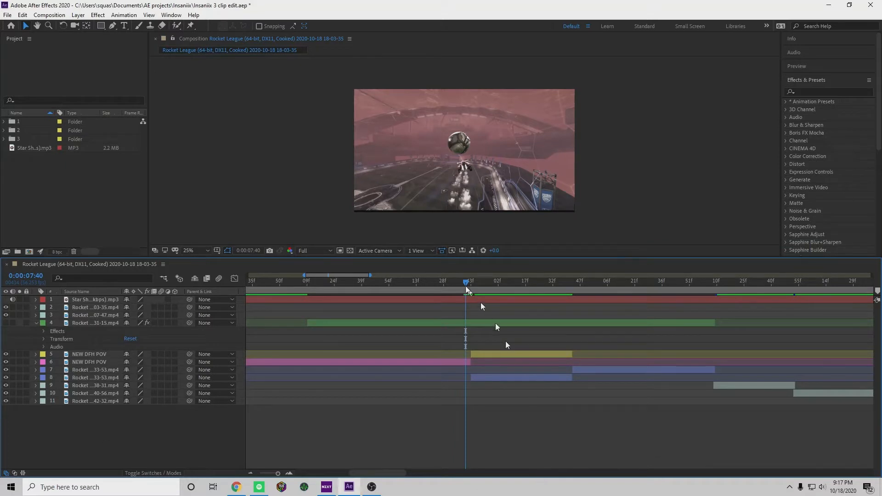
drag(462, 285, 387, 292)
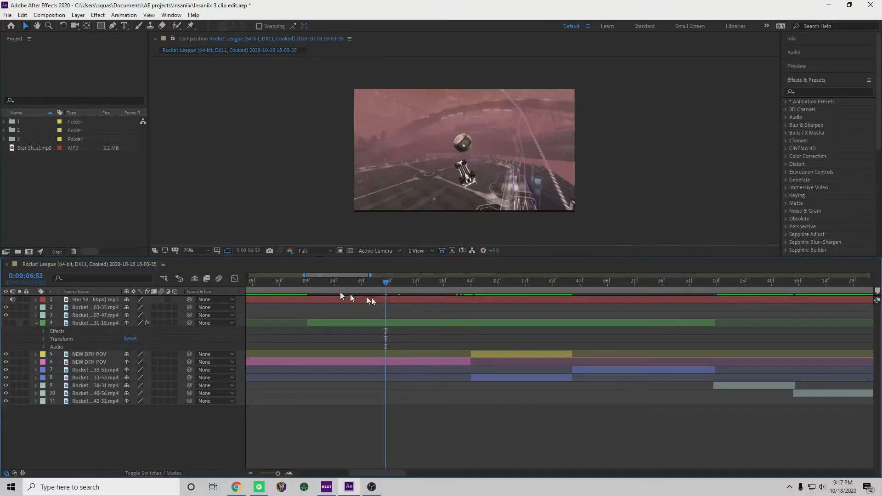
key(space)
Run Track Camera on the yellow NEW DFH POV piece on layer 5
click(500, 356)
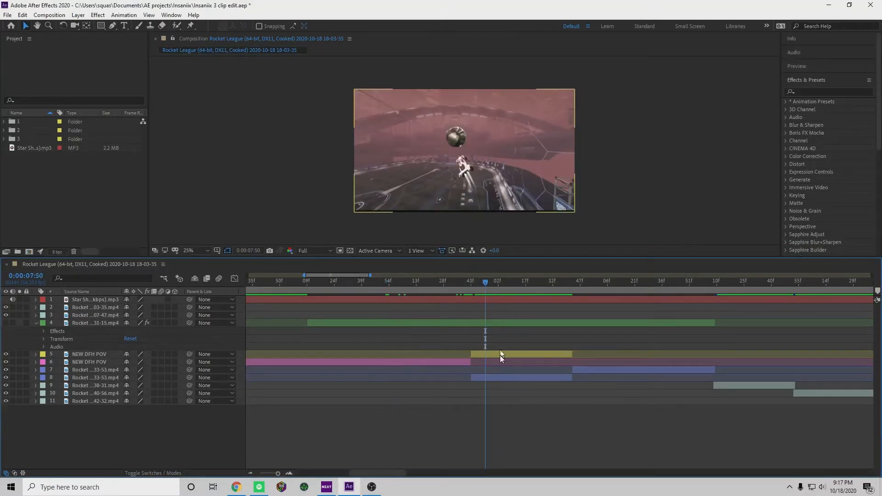
right_click(500, 356)
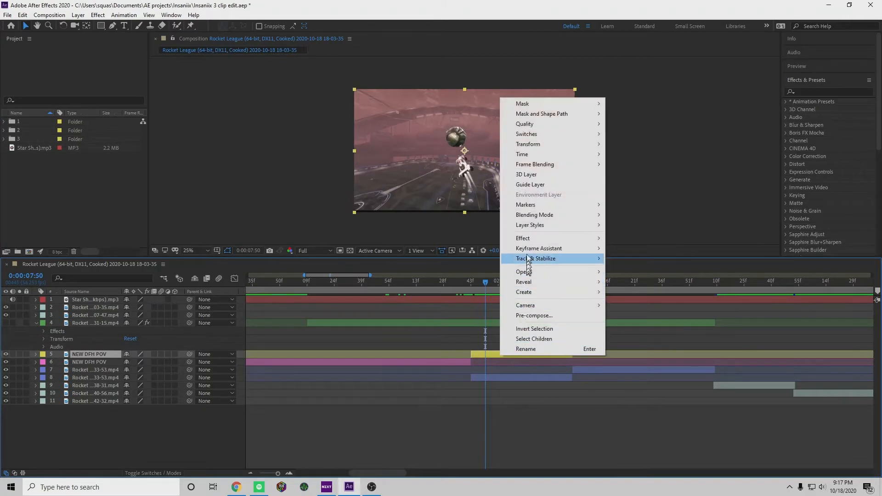
mouse_move(530, 244)
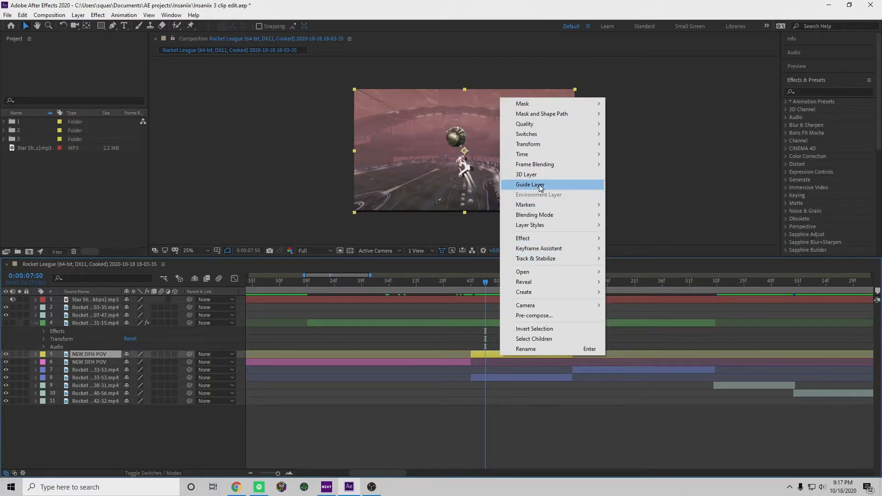
mouse_move(550, 259)
click(637, 258)
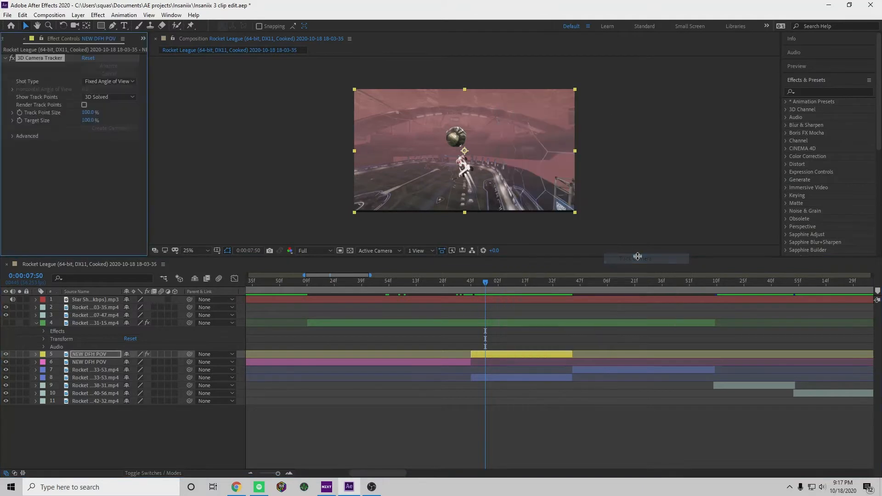
Enable Render Track Points and Detailed Analysis for the yellow clip's 3D Camera Tracker, and collapse the effect settings
click(13, 137)
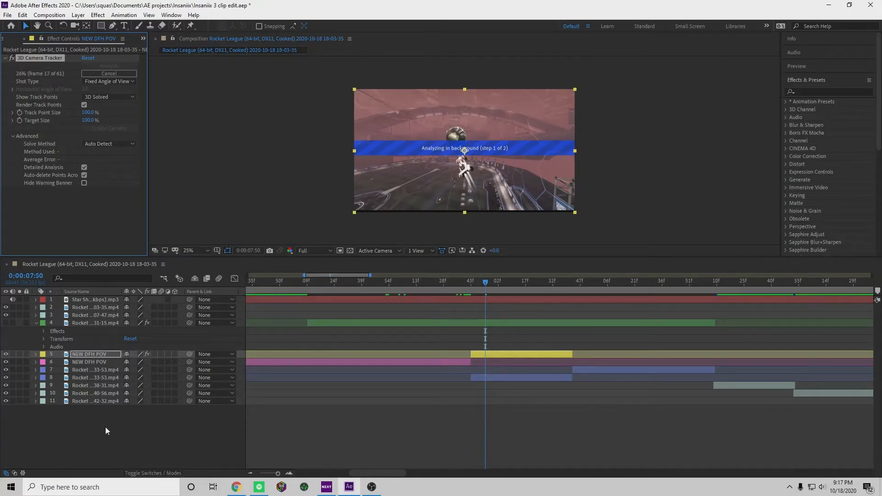
click(84, 167)
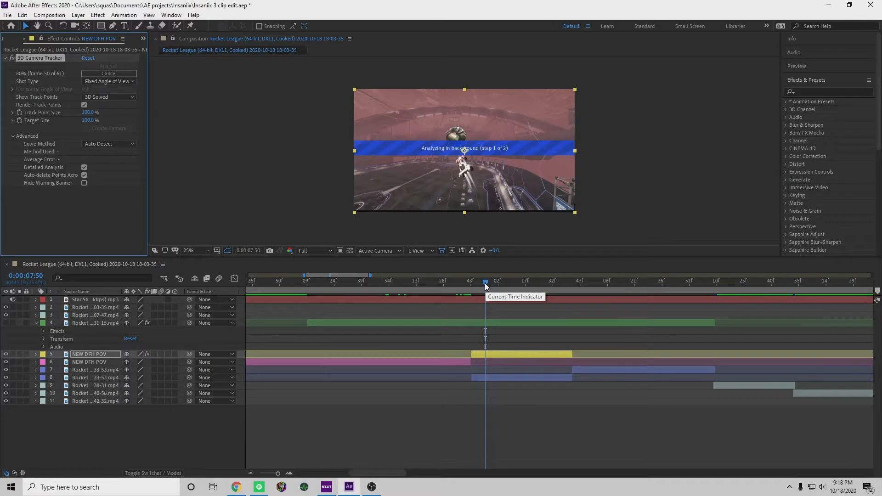
drag(486, 283, 561, 340)
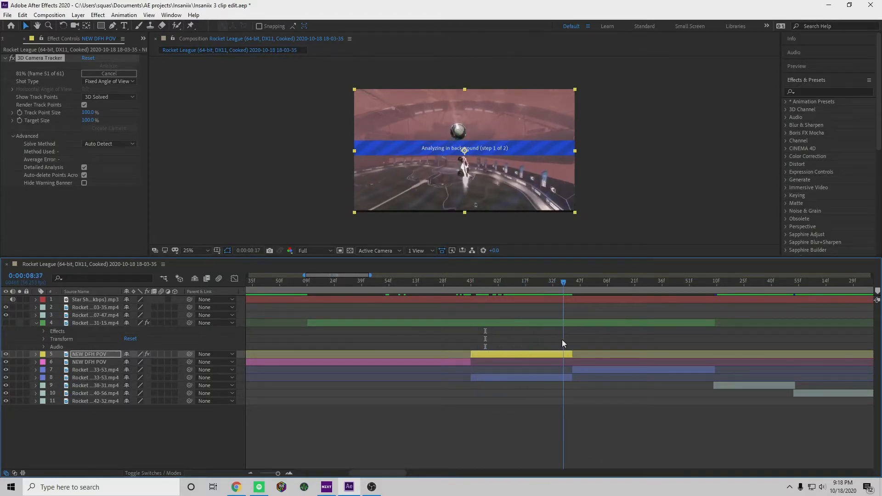
click(5, 59)
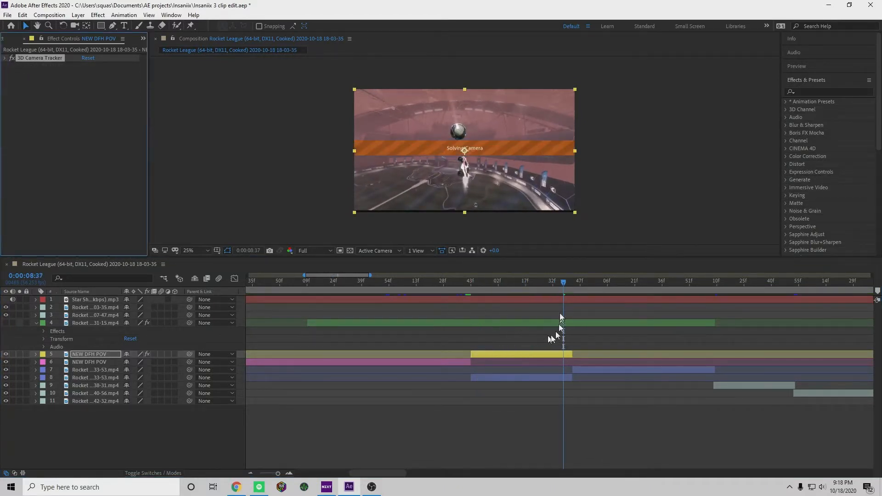
Inspect the rendered track points up to 0:00:08:08, clear the selection and collapse the green layer 4 properties
click(525, 285)
drag(527, 286, 511, 316)
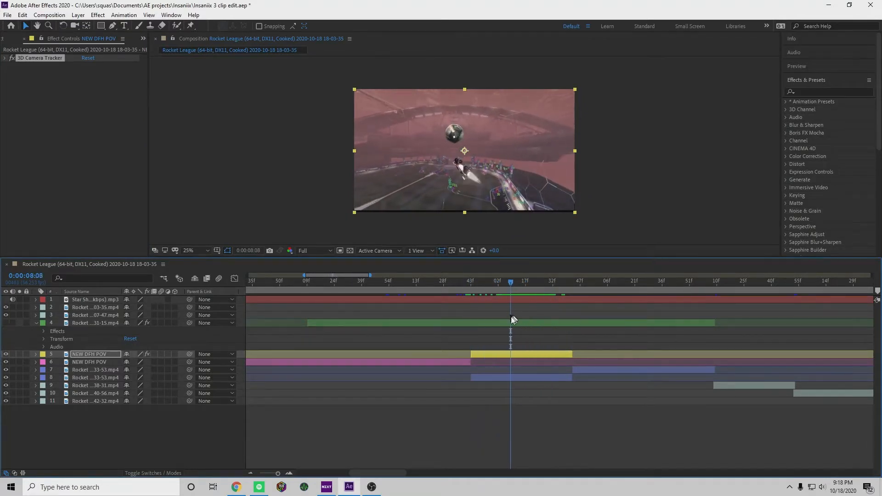
click(77, 434)
click(35, 322)
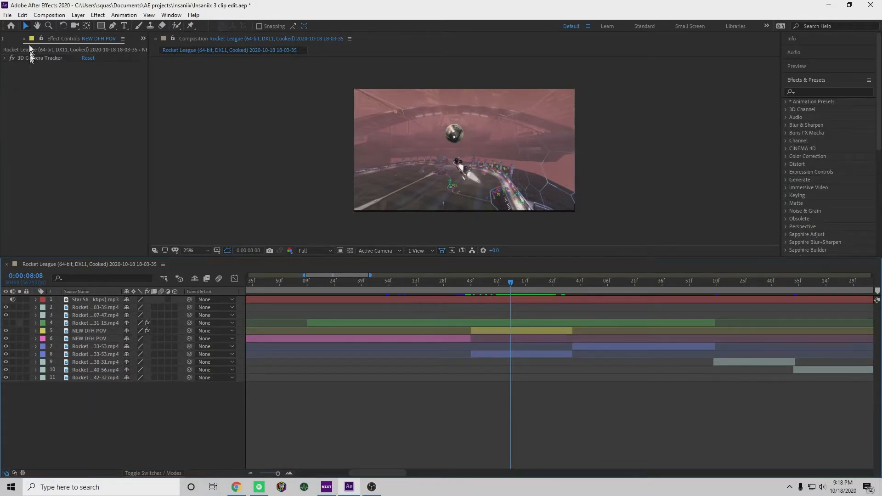
Close the effect settings and import splasher.png into the project from the Desktop's editing basics folder
click(24, 39)
right_click(32, 171)
mouse_move(92, 219)
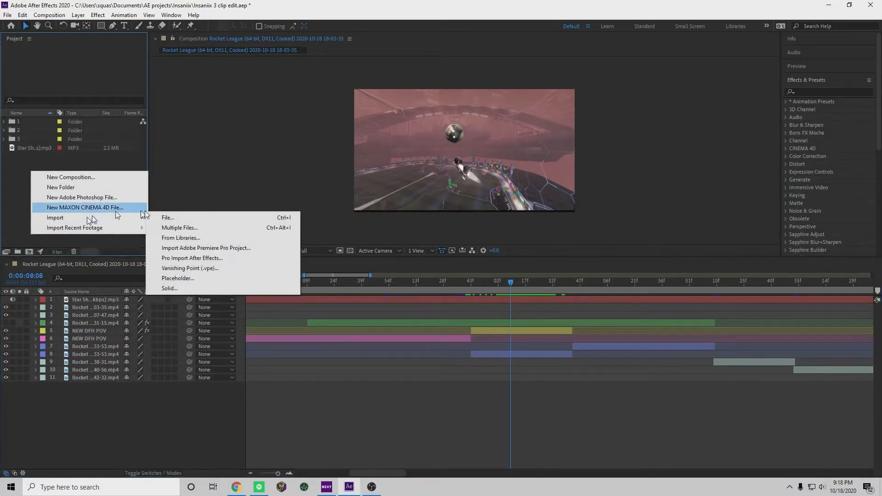
click(165, 217)
scroll(53, 138, up, 5)
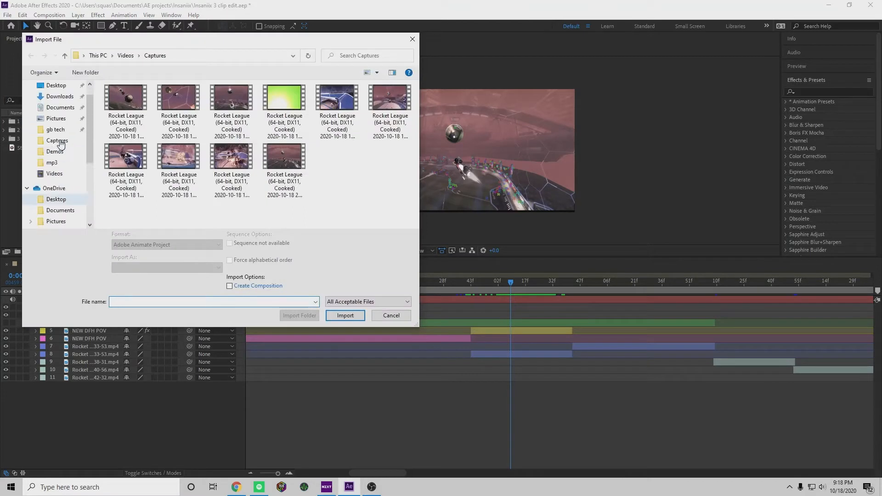
click(53, 103)
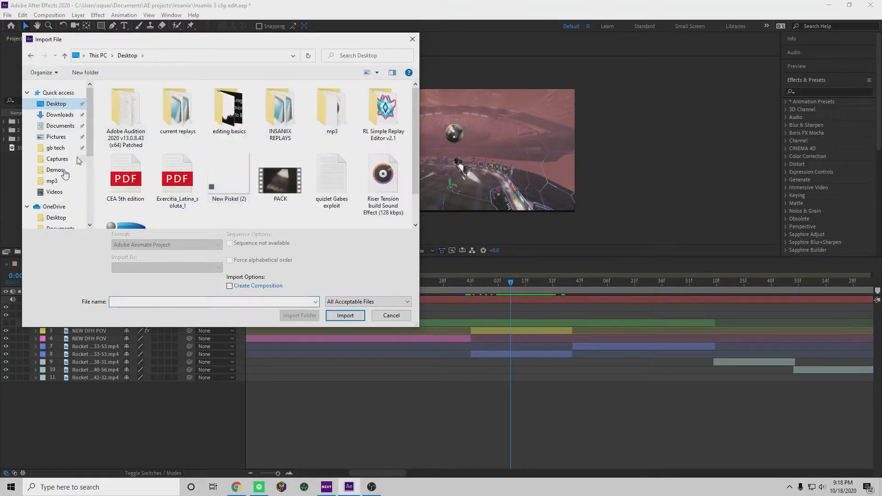
double_click(239, 115)
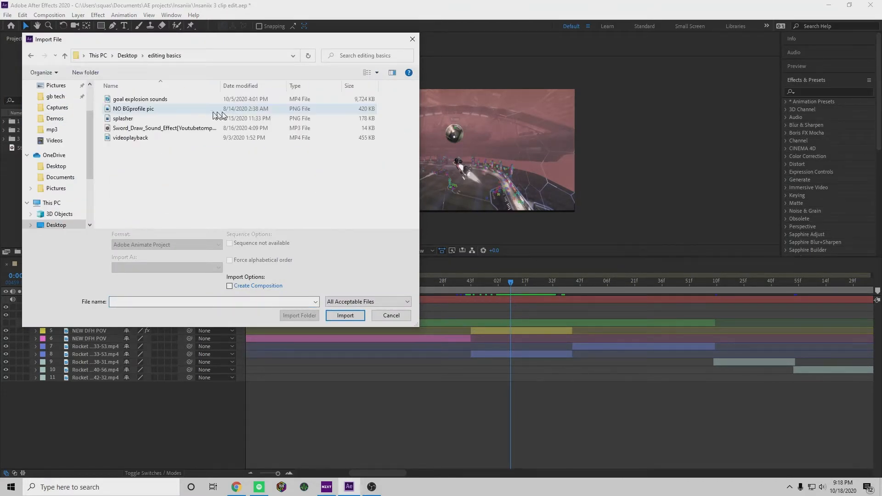
click(160, 120)
click(350, 311)
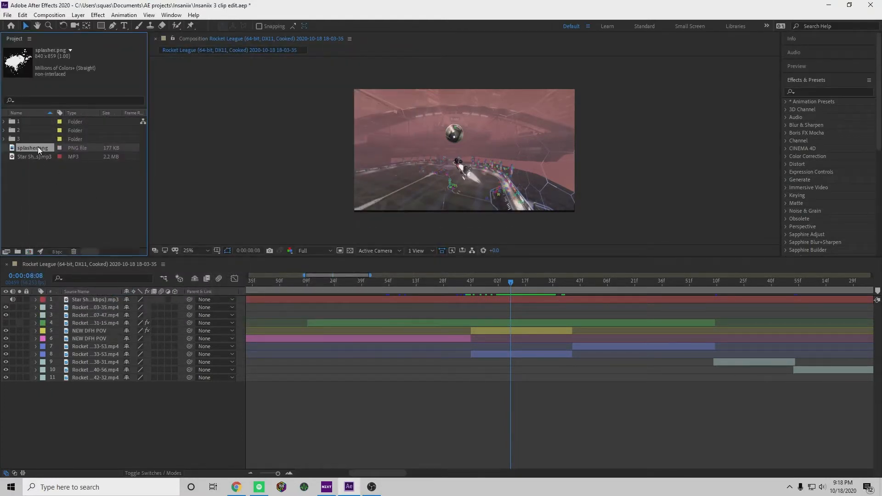
Place splasher.png directly above the yellow clip, trim its end at 0:00:08:42 and shift it slightly earlier
drag(39, 147, 522, 324)
drag(547, 281, 608, 289)
key(alt+bracketright)
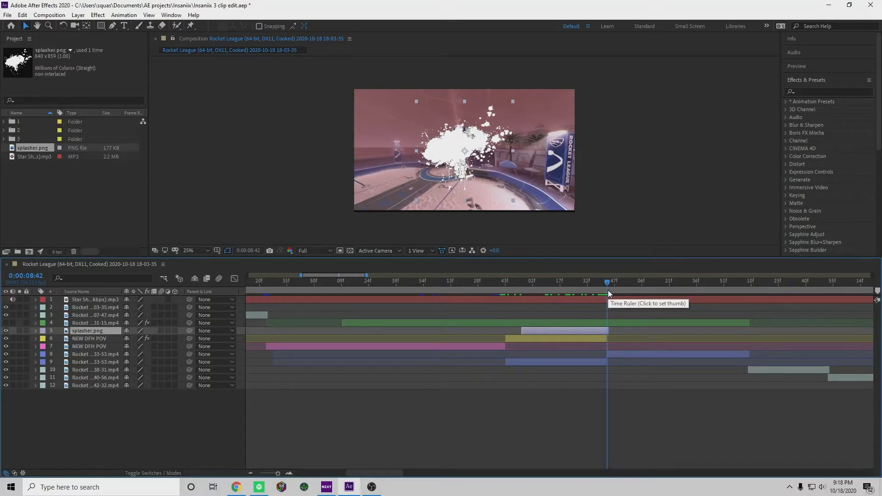
drag(562, 329, 555, 335)
Check the splash over the tracked footage back to 0:00:08:06 and hide the splasher.png layer
drag(597, 282, 560, 282)
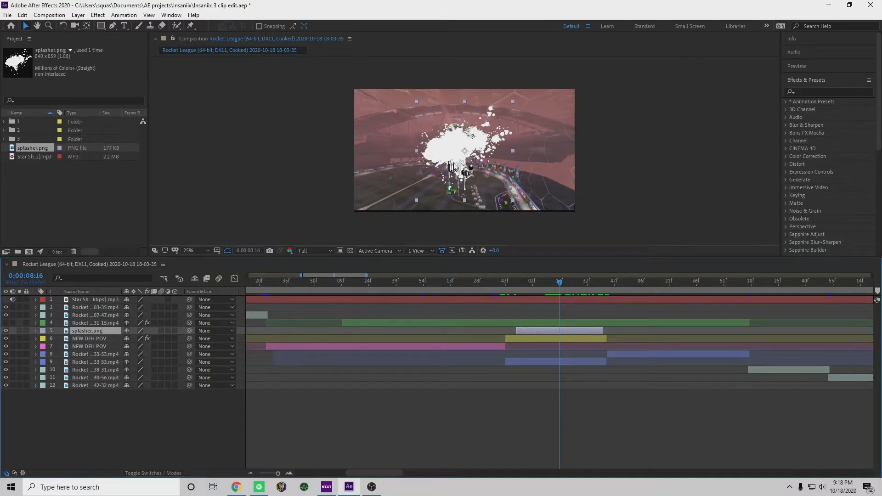
mouse_move(565, 281)
mouse_down()
mouse_move(518, 286)
mouse_move(553, 294)
mouse_up()
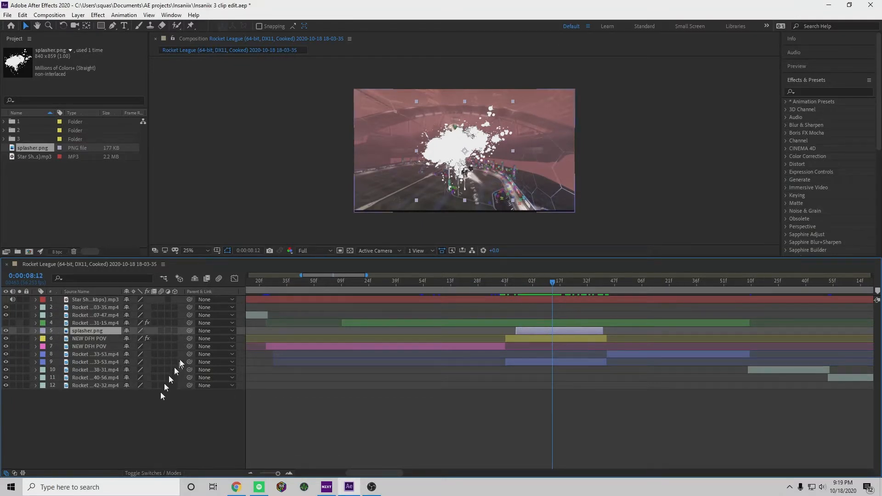
mouse_move(558, 283)
mouse_down()
mouse_move(528, 288)
mouse_move(542, 289)
mouse_up()
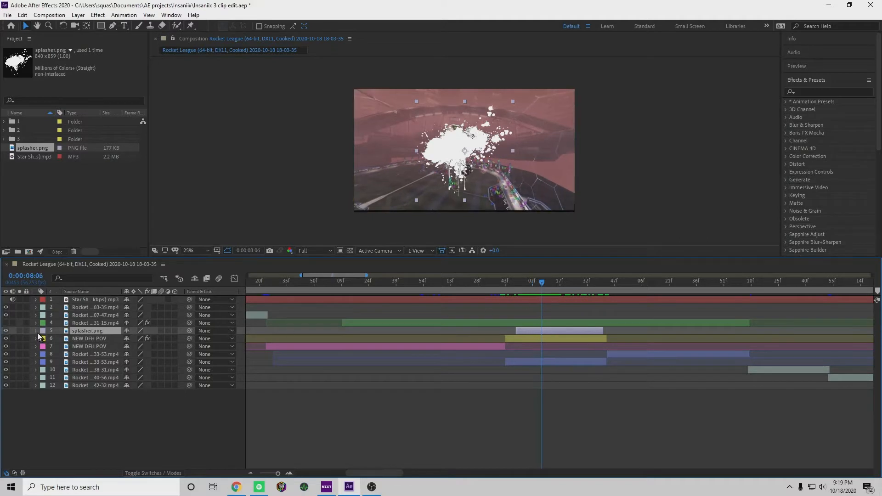
click(5, 332)
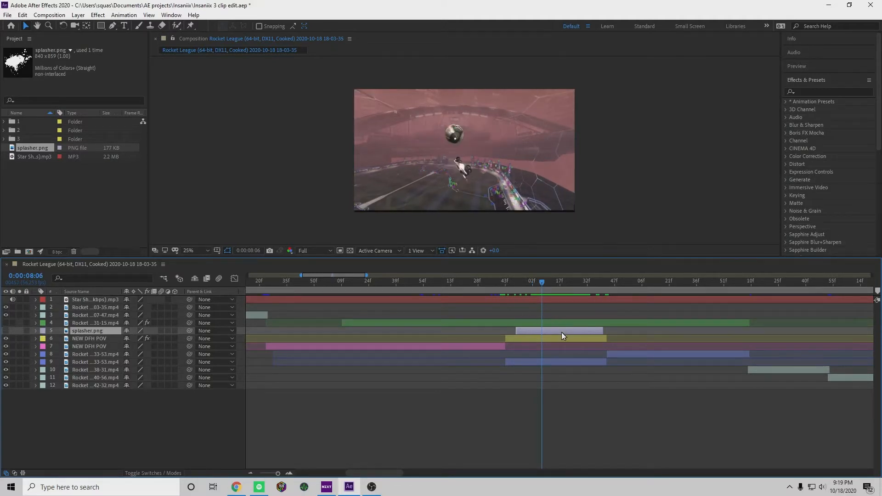
Expand the 3D Camera Tracker settings of the yellow NEW DFH POV clip in the timeline
click(539, 338)
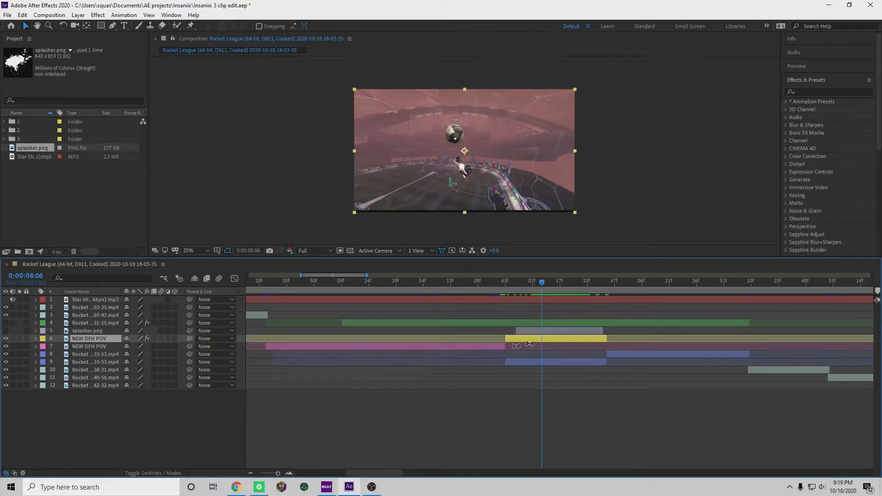
click(36, 338)
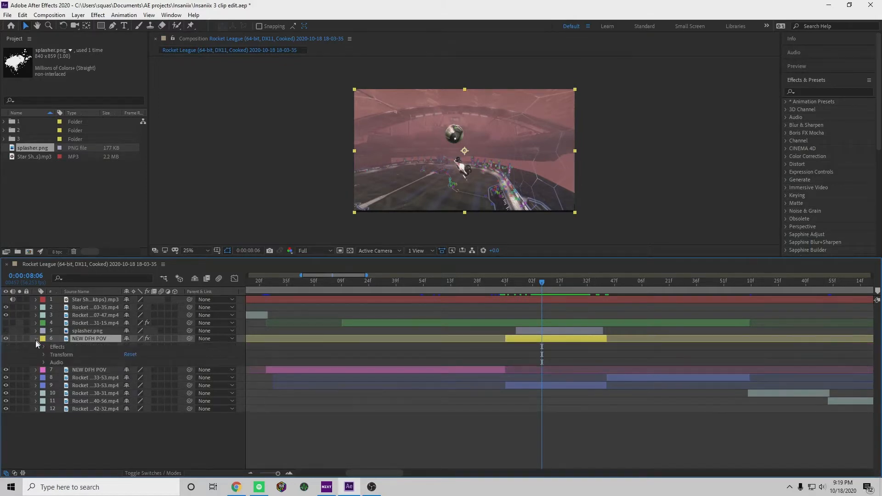
click(43, 347)
click(52, 354)
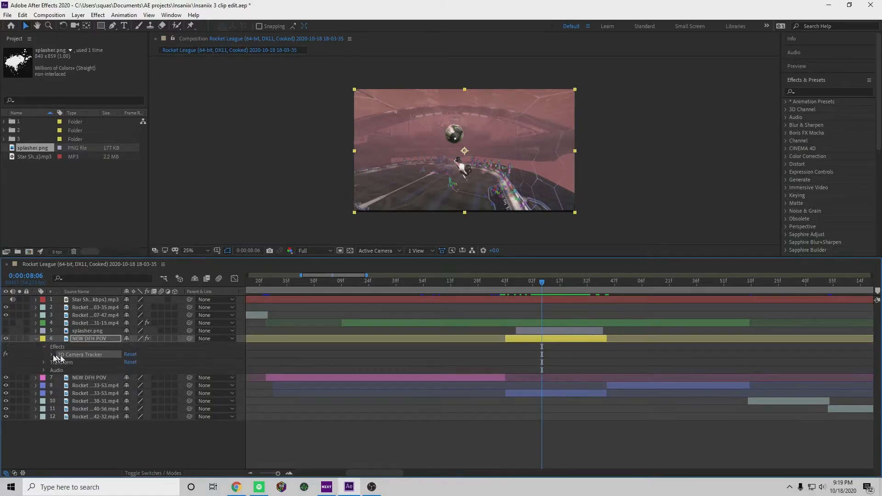
scroll(80, 363, down, 1)
Create a solid and camera from a group of track points around the curved wall at 0:00:08:00
mouse_move(497, 172)
mouse_down()
mouse_move(465, 166)
mouse_move(478, 154)
mouse_move(514, 165)
mouse_move(520, 183)
mouse_move(507, 207)
mouse_move(465, 179)
mouse_up()
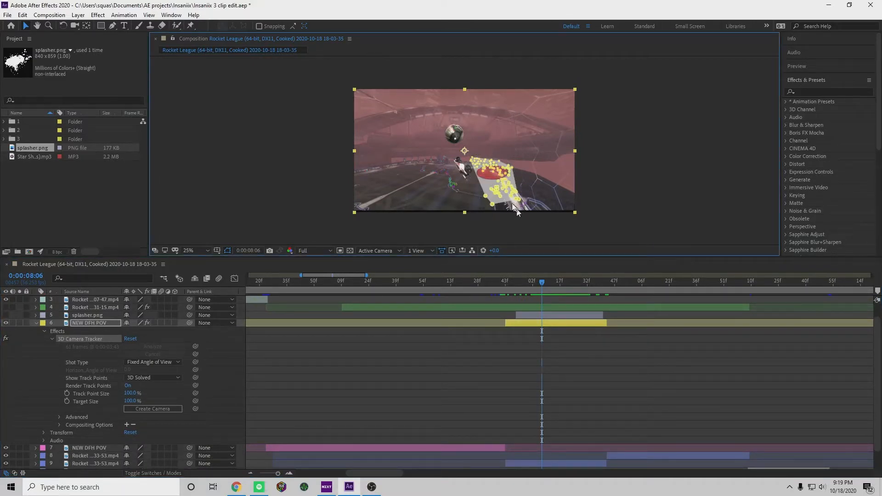
click(299, 178)
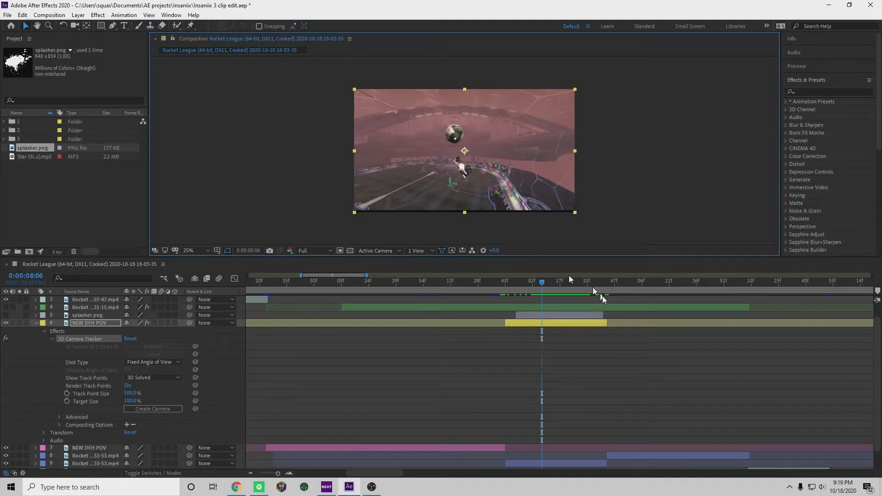
drag(547, 286, 532, 305)
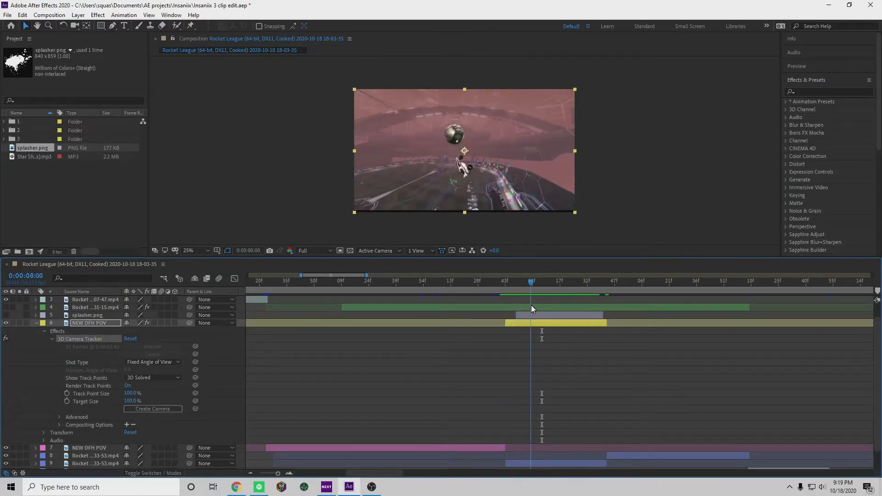
drag(435, 179, 507, 210)
right_click(481, 175)
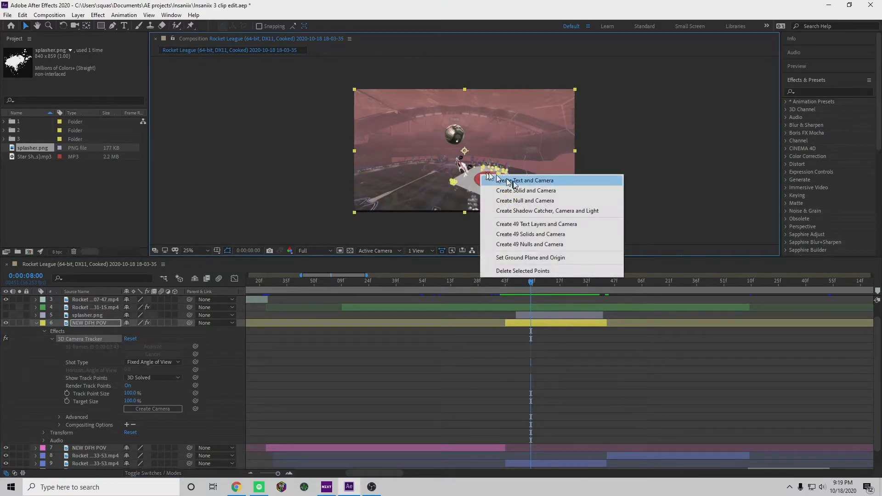
click(505, 191)
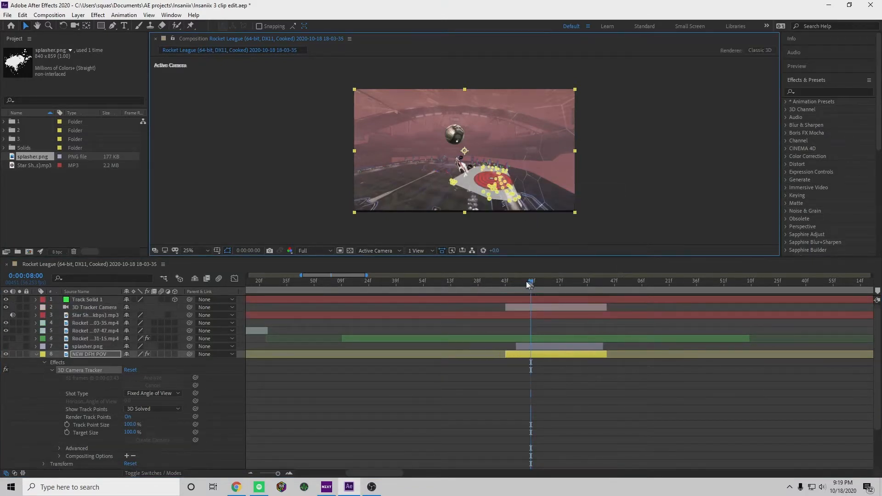
Change the label colour of the Track Solid 1 and 3D Tracker Camera layers to Orange
drag(530, 283, 518, 287)
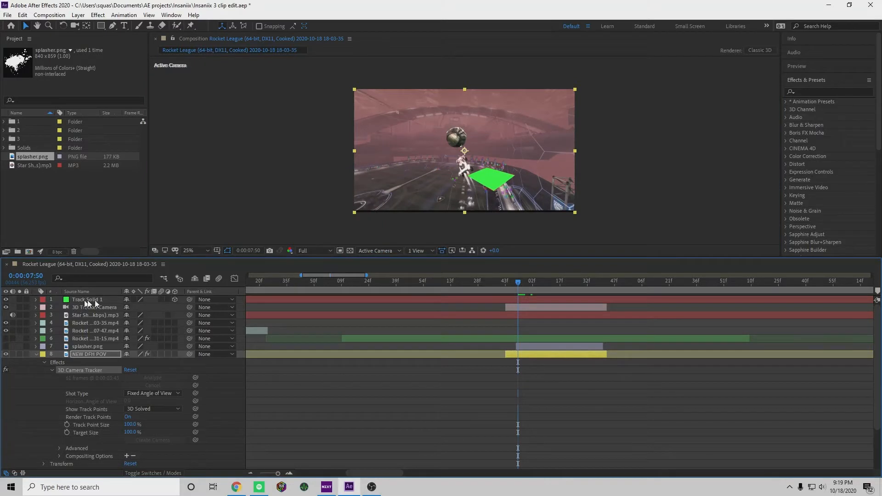
click(516, 299)
click(43, 307)
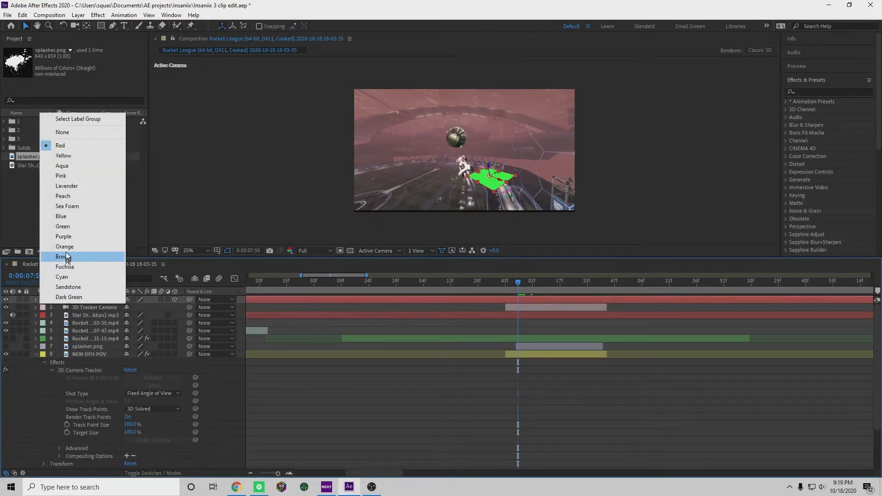
click(65, 254)
click(43, 307)
click(63, 257)
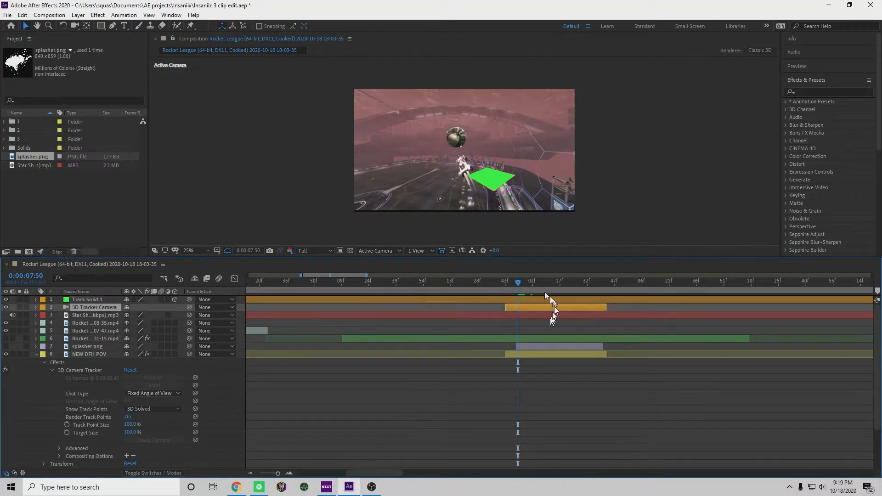
Trim the Track Solid 1 layer to start at 0:00:07:43 and end with the 3D Tracker Camera layer
drag(520, 282, 505, 282)
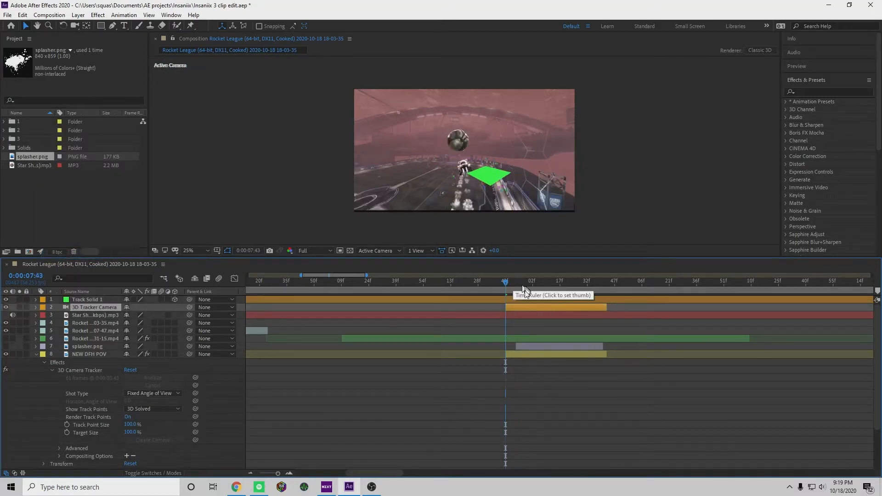
click(521, 299)
key(alt+bracketleft)
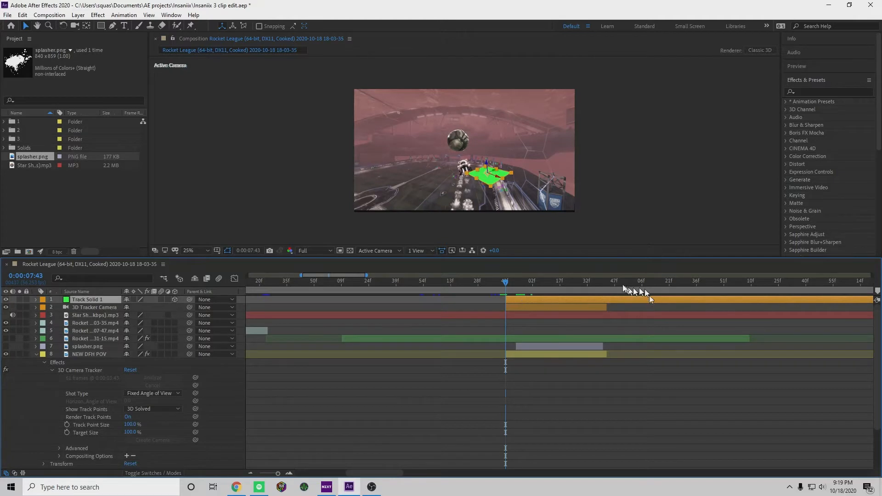
click(607, 280)
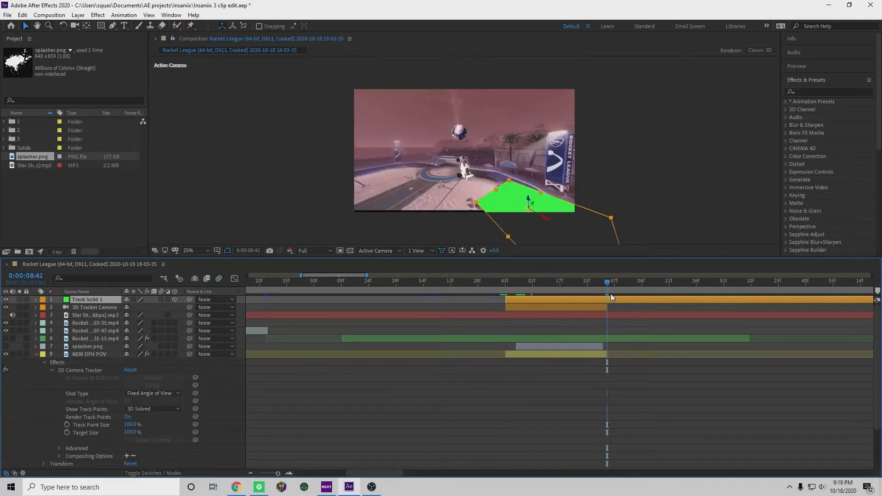
key(alt+bracketright)
drag(597, 282, 606, 335)
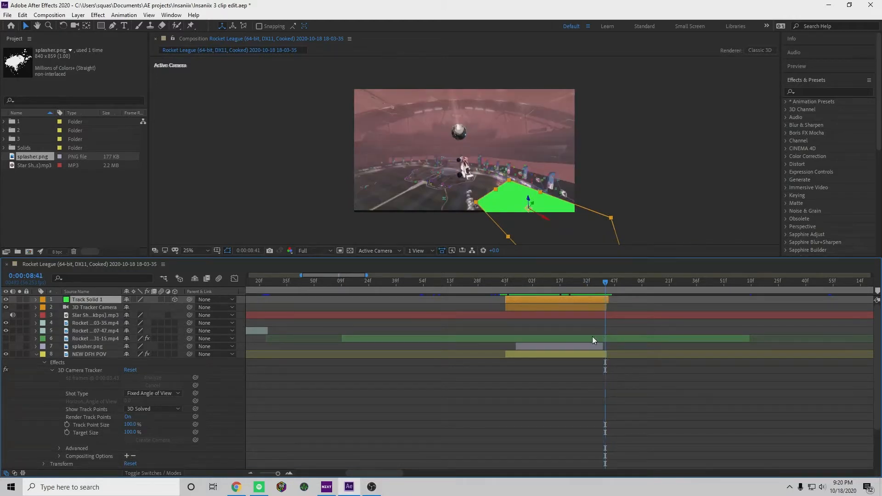
Hide the Track Solid 1 layer and check the footage around 0:00:08:05
drag(607, 286, 532, 292)
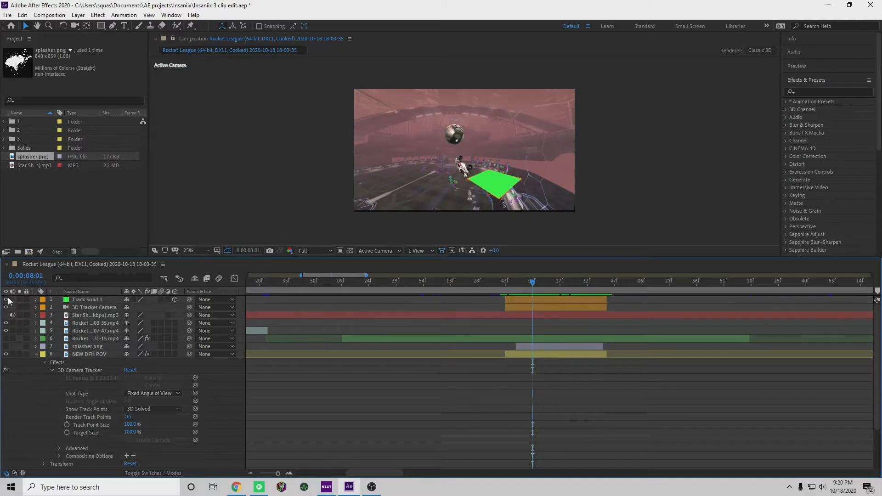
click(7, 300)
drag(537, 290, 542, 303)
click(531, 349)
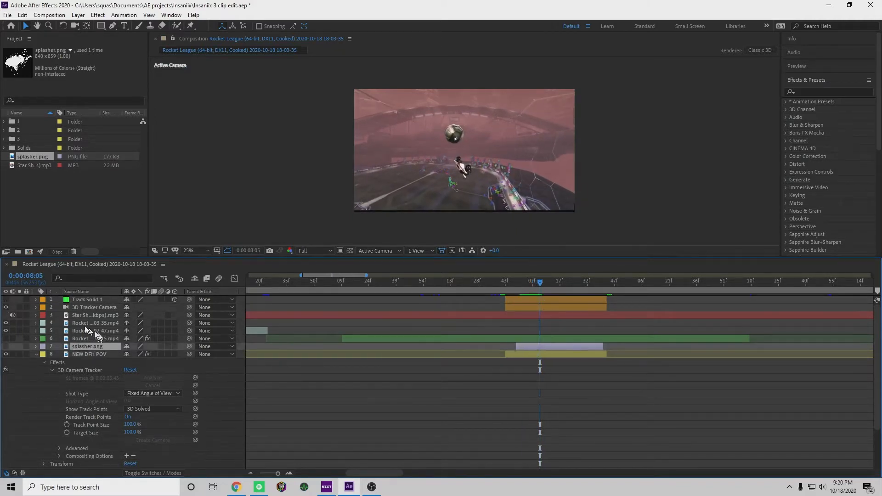
Move the Track Solid 1 and 3D Tracker Camera layers directly above splasher.png in the layer stack
click(133, 307)
shift+click(85, 300)
drag(86, 300, 86, 343)
scroll(536, 354, down, 3)
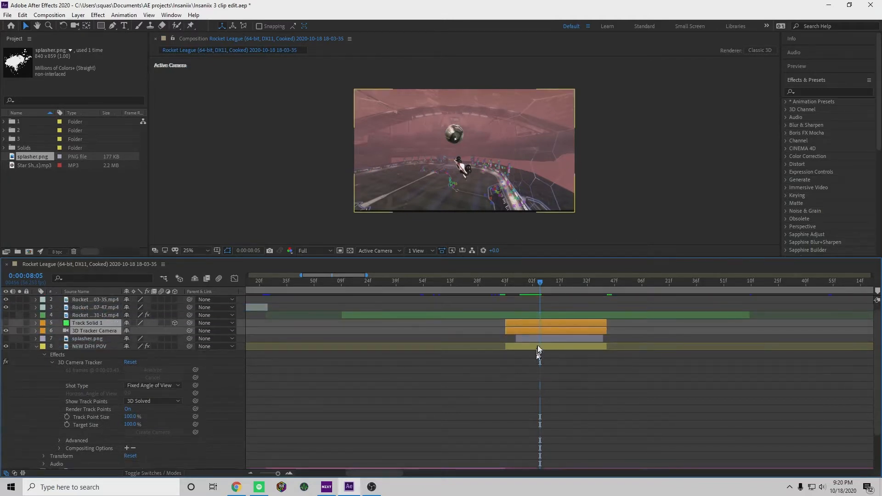
scroll(537, 321, down, 4)
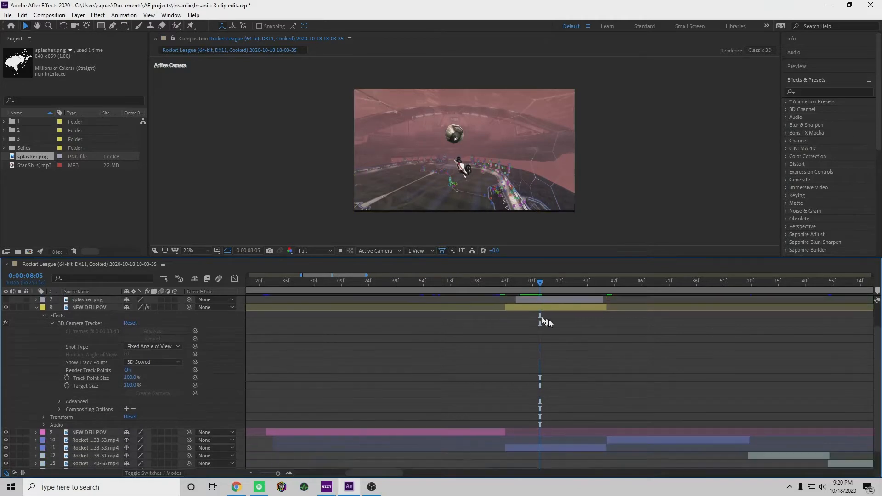
scroll(565, 350, up, 5)
scroll(565, 353, up, 2)
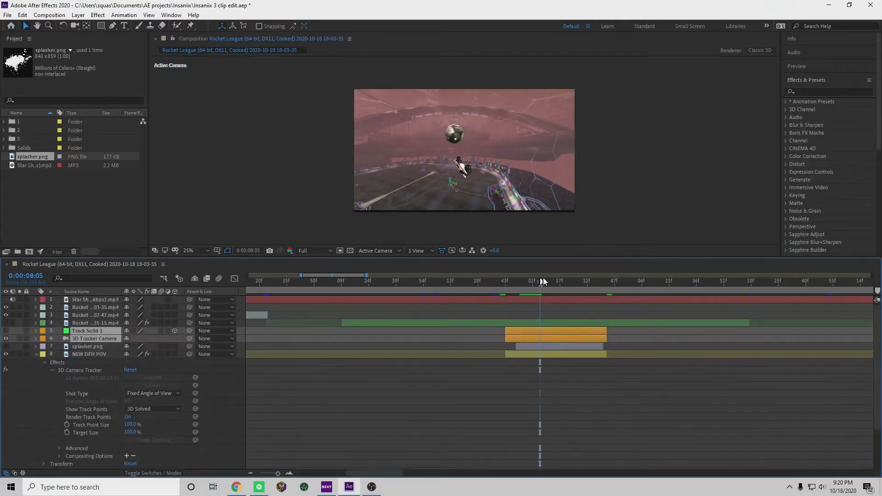
Show the splasher.png layer at 0:00:08:14 and make it a 3D layer
click(556, 282)
click(554, 347)
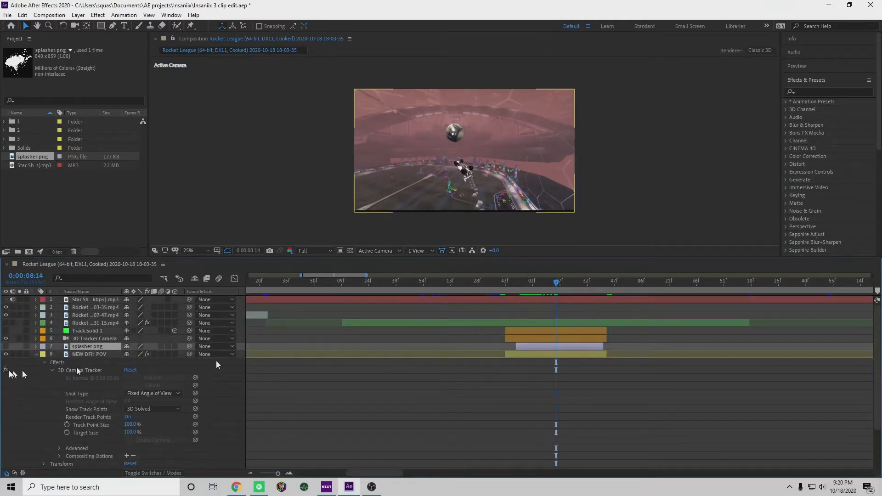
click(6, 346)
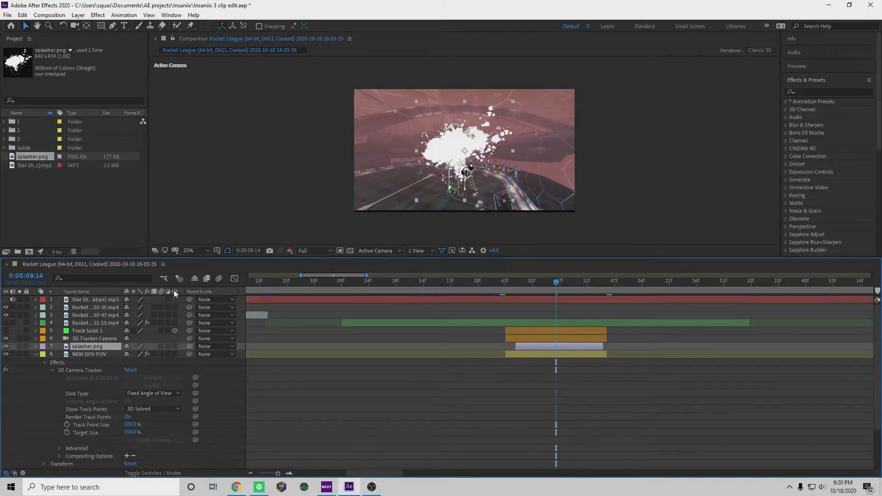
click(175, 346)
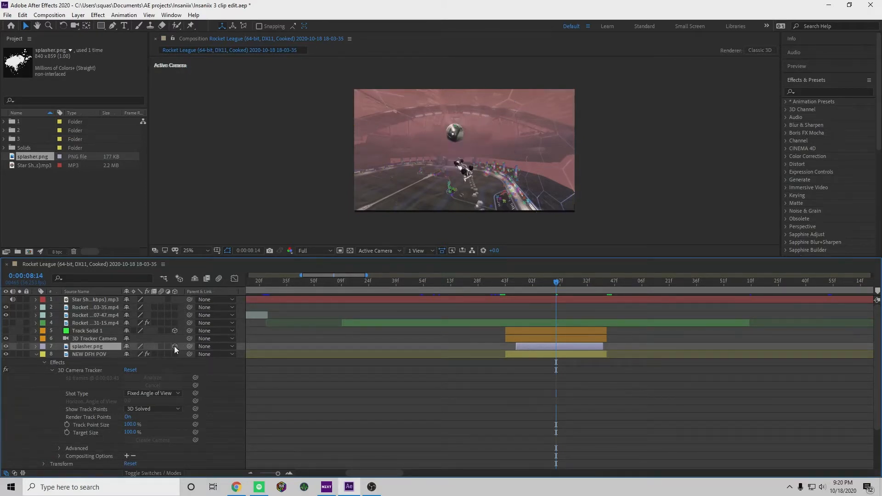
Compare the splash at 0:00:08:00 with the splasher.png layer's 3D setting off and on
drag(556, 288, 532, 288)
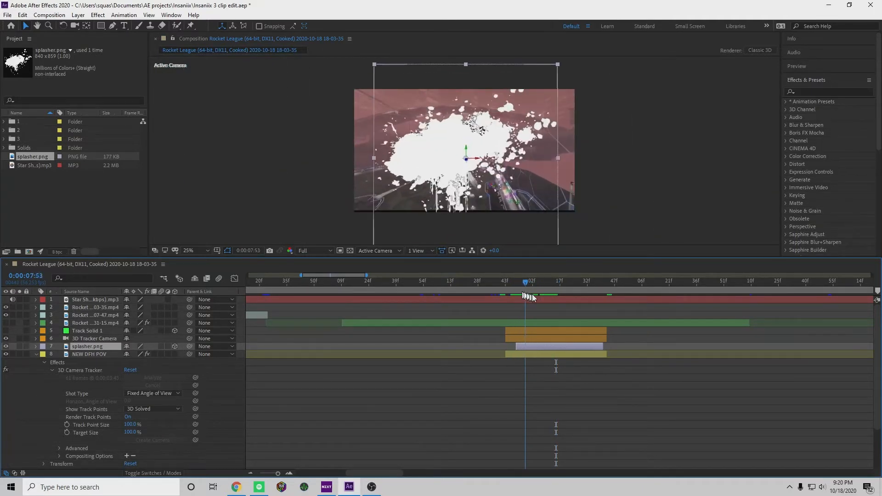
click(176, 346)
click(174, 346)
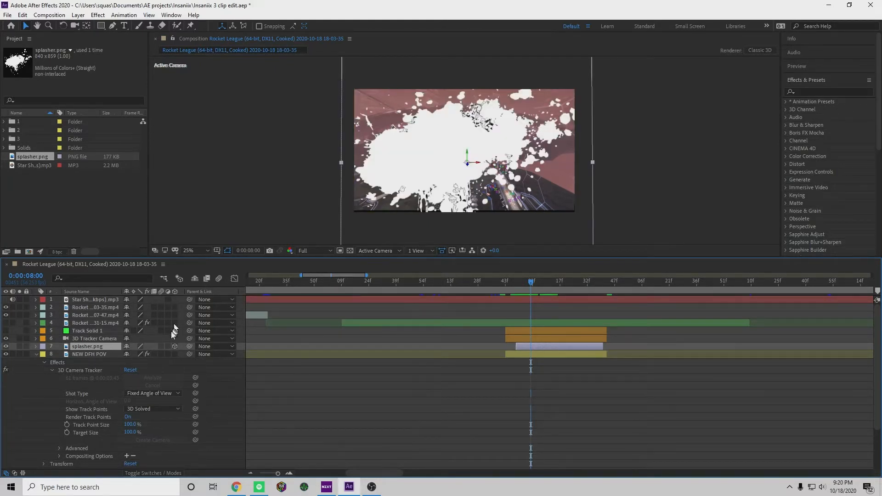
click(175, 346)
Extend the splasher.png layer to cover the same span as the yellow NEW DFH POV clip
drag(531, 281, 557, 300)
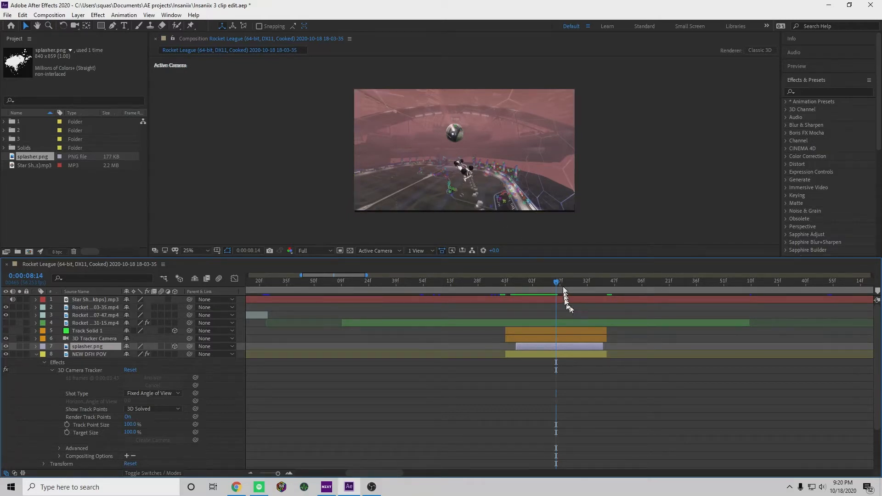
drag(561, 289, 514, 291)
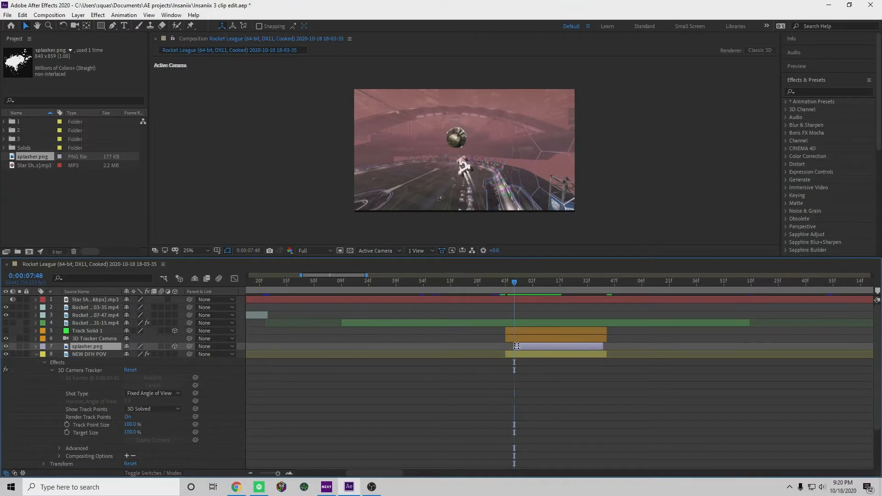
drag(517, 346, 512, 349)
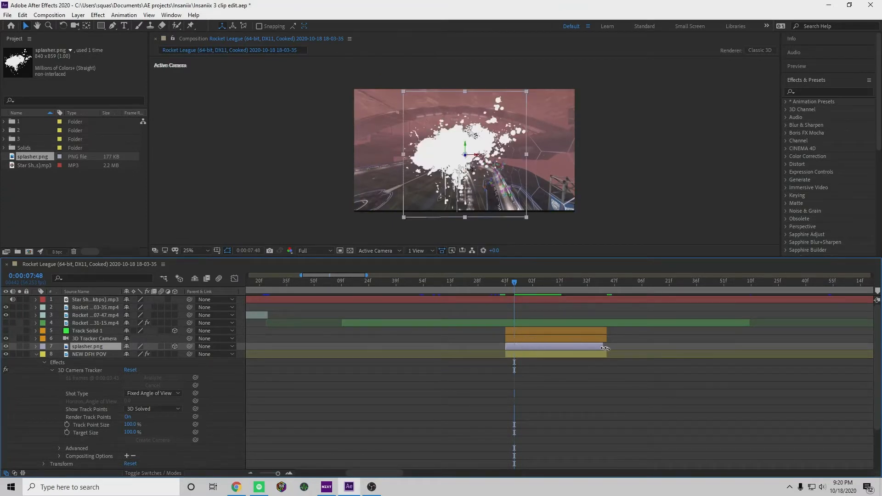
Show the green Rocket …31-15.mp4 layer over the splash and check it from 0:00:07:49 to 0:00:07:52
drag(515, 287, 518, 328)
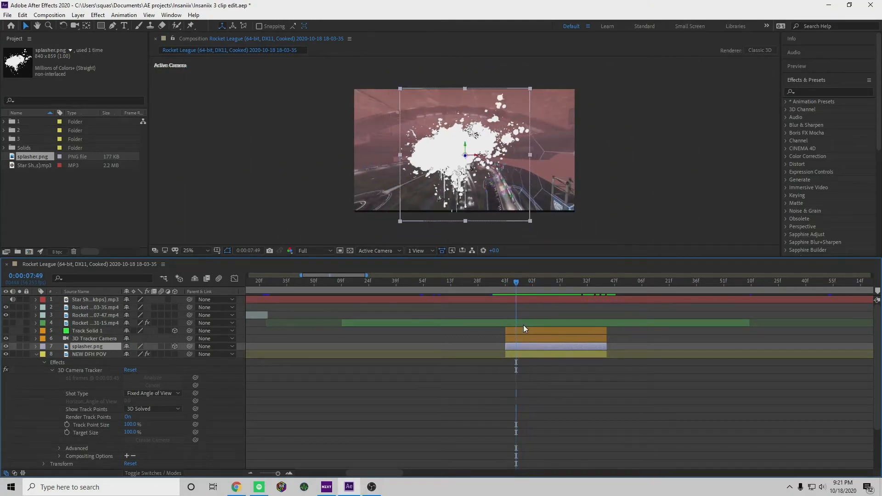
click(5, 324)
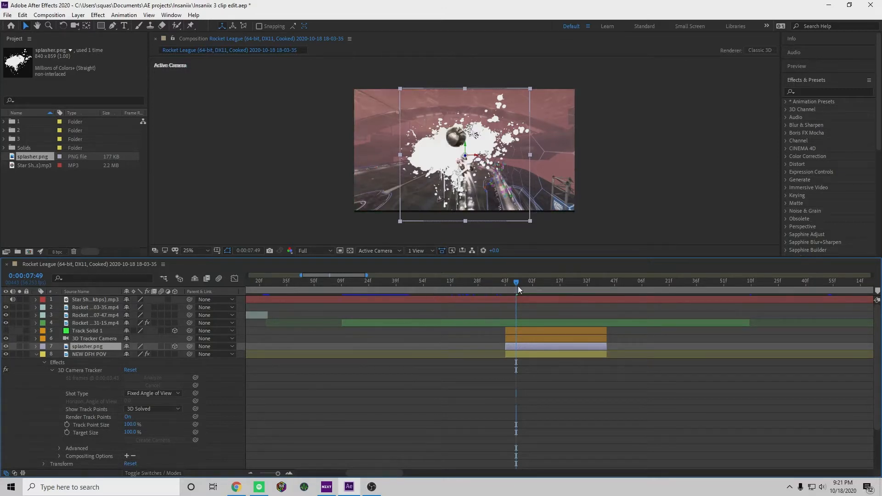
drag(516, 284, 523, 304)
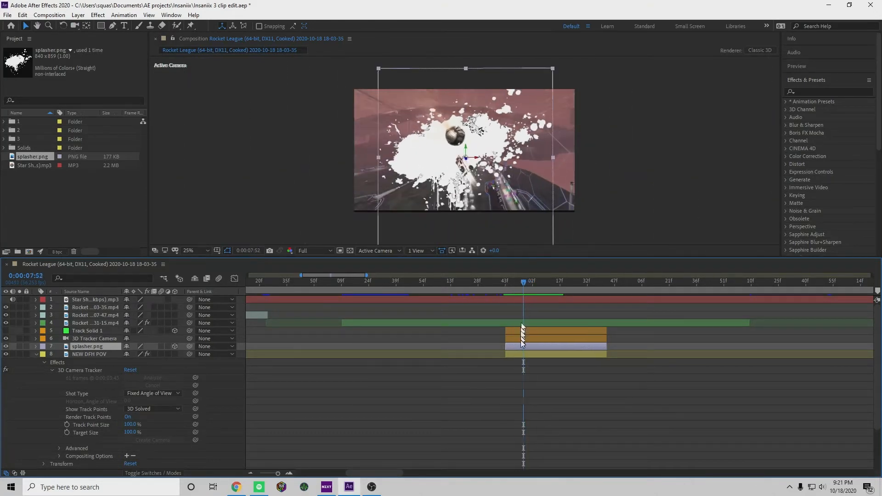
Set the splasher.png layer's Z position to 177 and check the splash up to 0:00:08:14
click(36, 355)
click(36, 347)
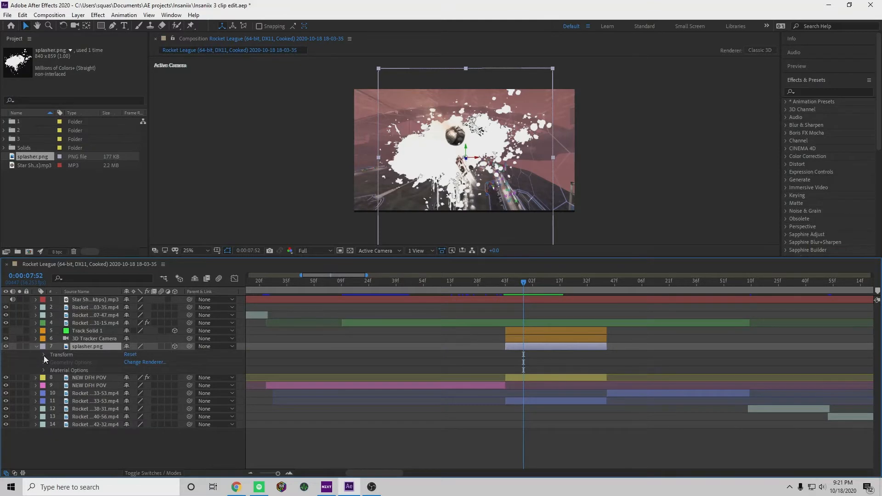
click(44, 355)
scroll(32, 368, down, 1)
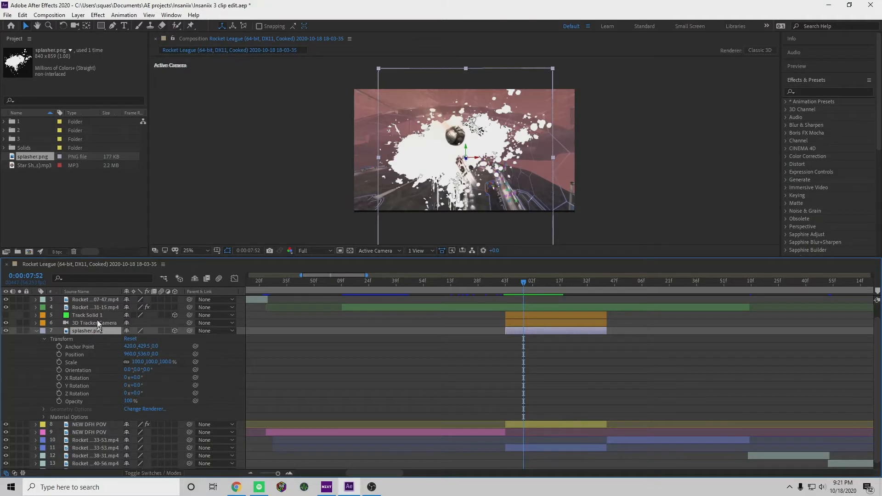
drag(527, 283, 516, 303)
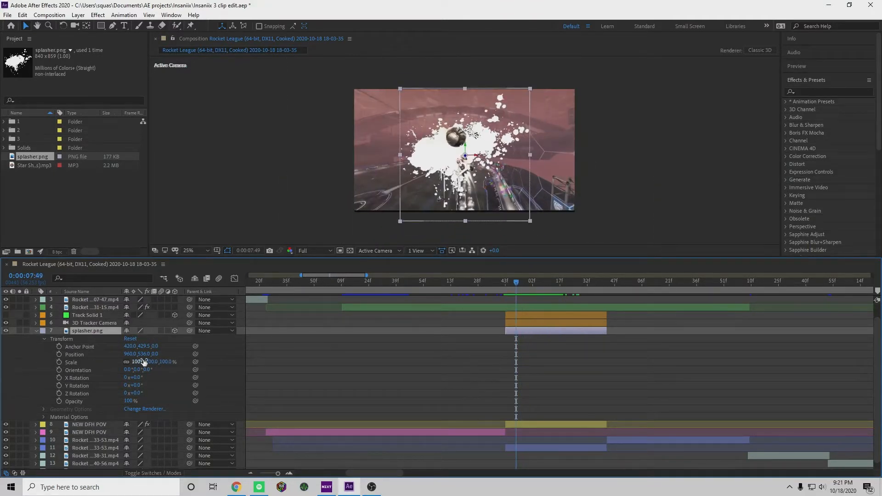
drag(154, 357, 242, 359)
drag(516, 286, 556, 306)
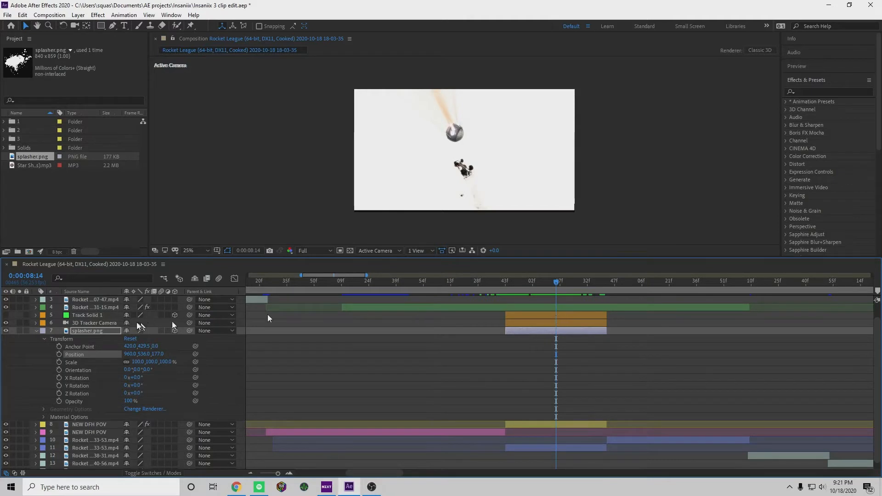
click(36, 331)
Trim the end of the yellow NEW DFH POV clip at 0:00:08:14 and play back the cut
click(560, 354)
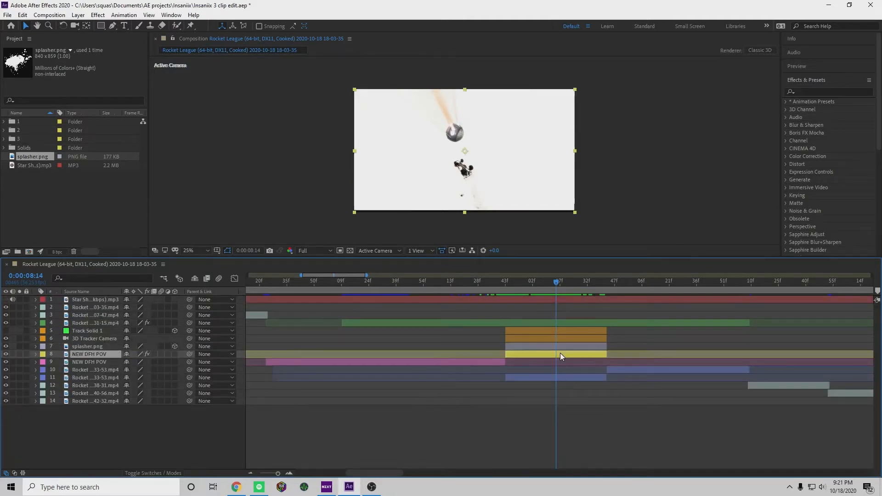
key(alt+])
key(space)
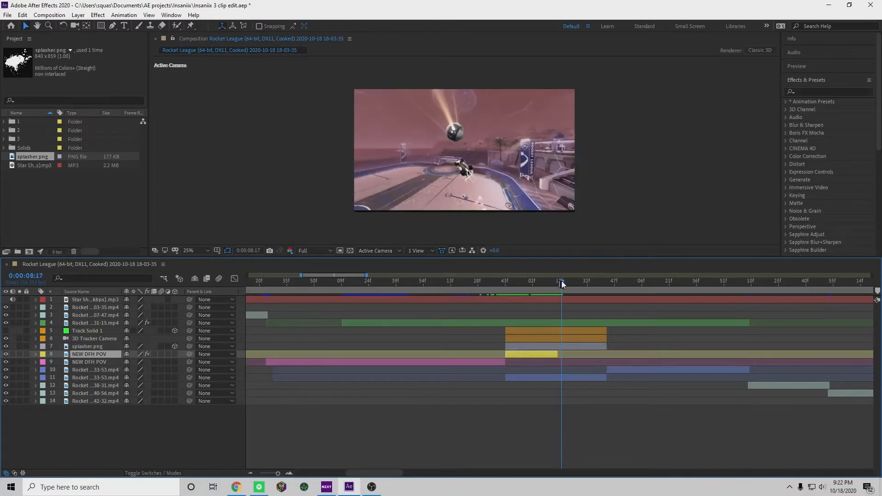
key(space)
drag(556, 282, 558, 311)
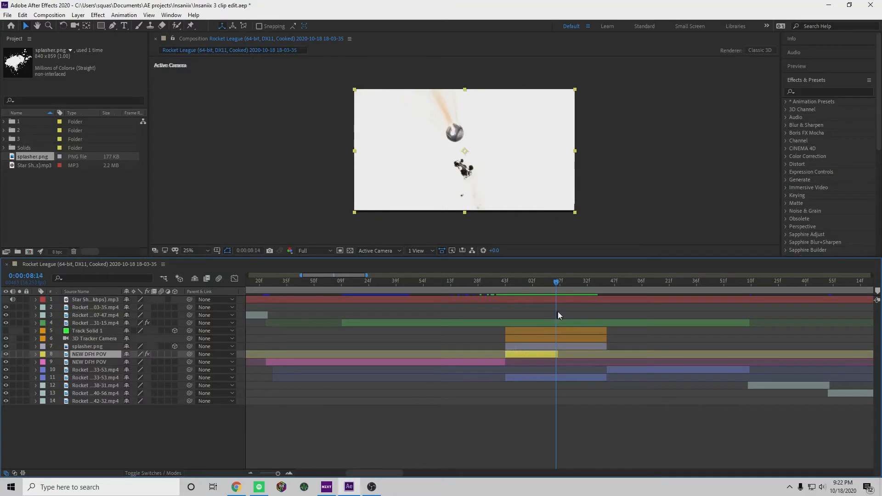
Split the blue Rocket …33-53.mp4 clip beneath the splash at 0:00:08:14 and review the cut
click(558, 378)
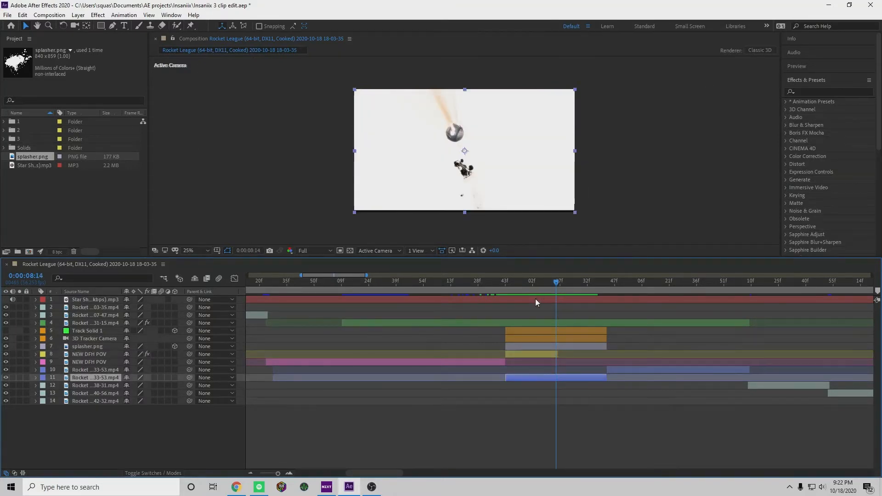
key(ctrl+shift+d)
click(566, 285)
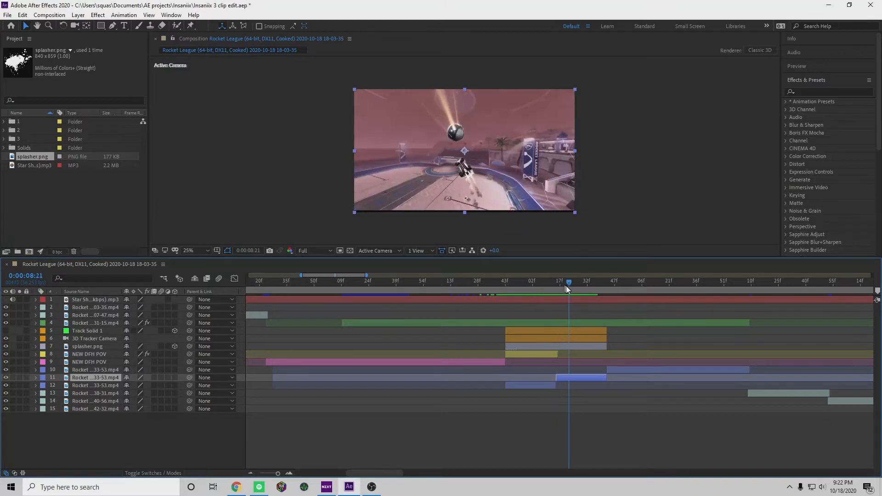
drag(566, 286, 523, 291)
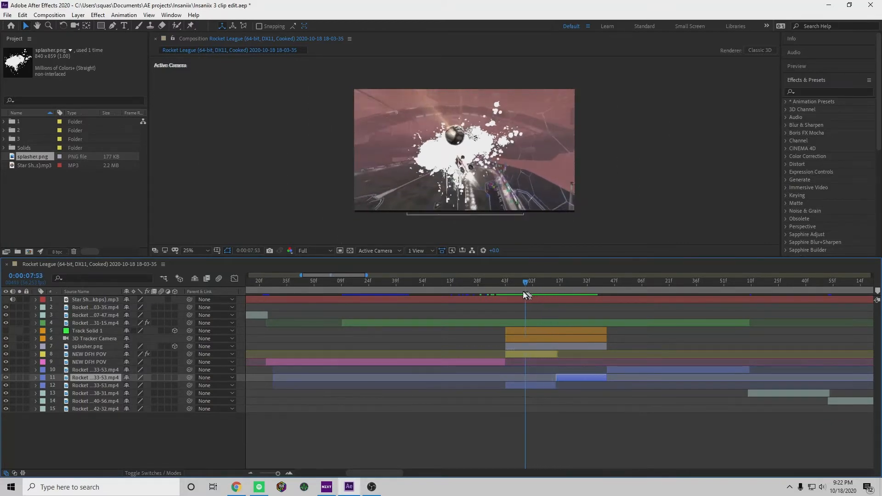
Move the earlier part of the split blue Rocket …33-53.mp4 clip directly beneath splasher.png in the layer stack
click(527, 386)
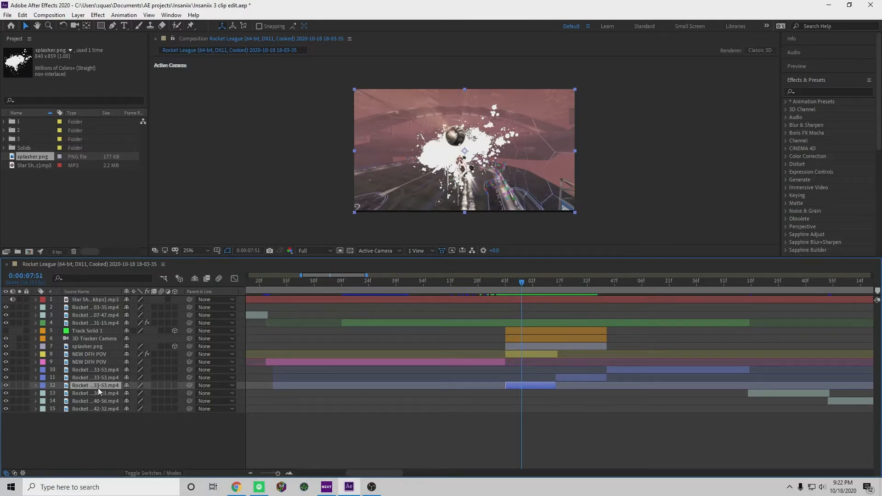
click(129, 422)
click(525, 386)
drag(97, 386, 95, 353)
mouse_move(524, 283)
mouse_down()
mouse_move(508, 285)
mouse_move(542, 294)
mouse_move(529, 294)
mouse_up()
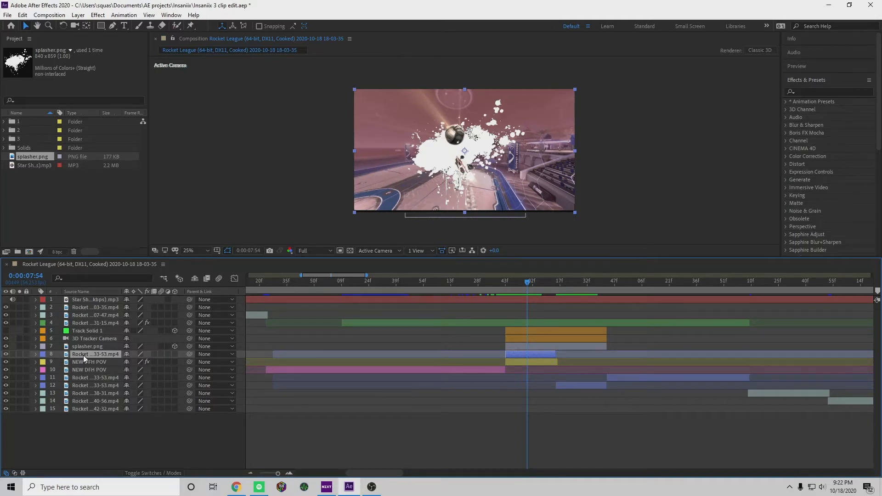
Show the layer modes and give the blue clip beneath splasher.png a luma track matte from the splash
click(159, 474)
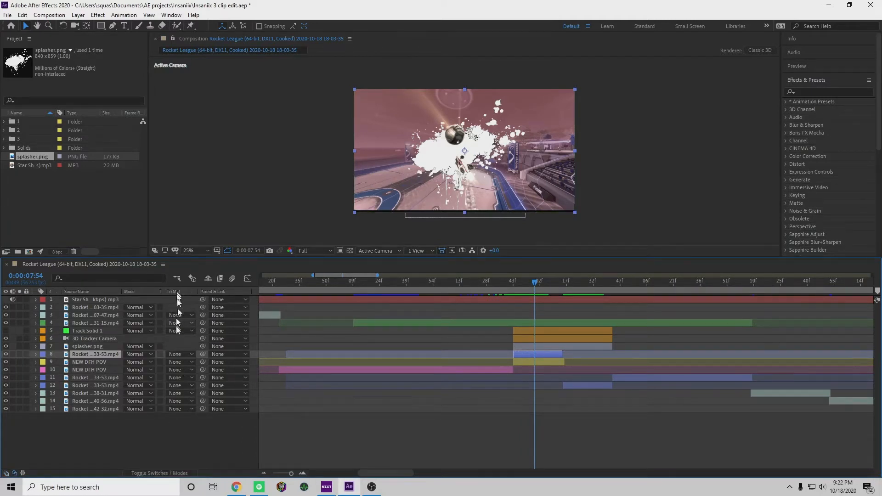
click(178, 354)
click(200, 398)
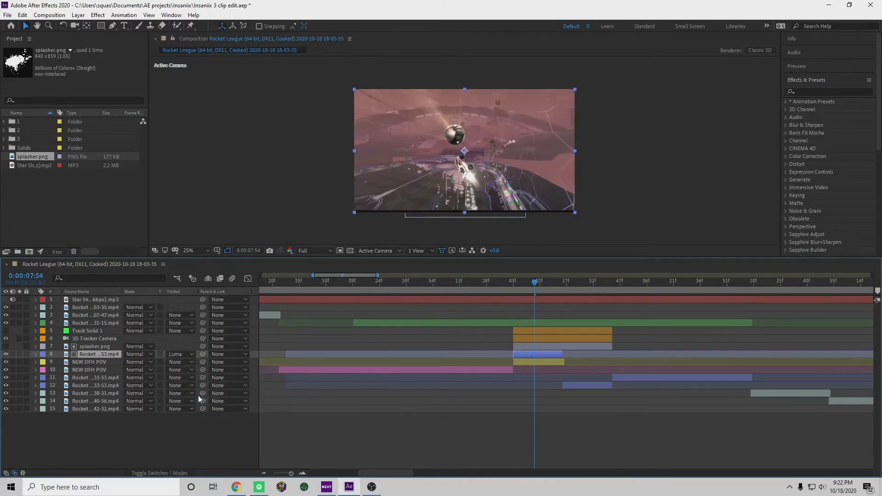
Check the matte transition up to 0:00:08:13 and shorten the yellow NEW DFH POV clip to end with the matted blue clip
drag(534, 286, 561, 339)
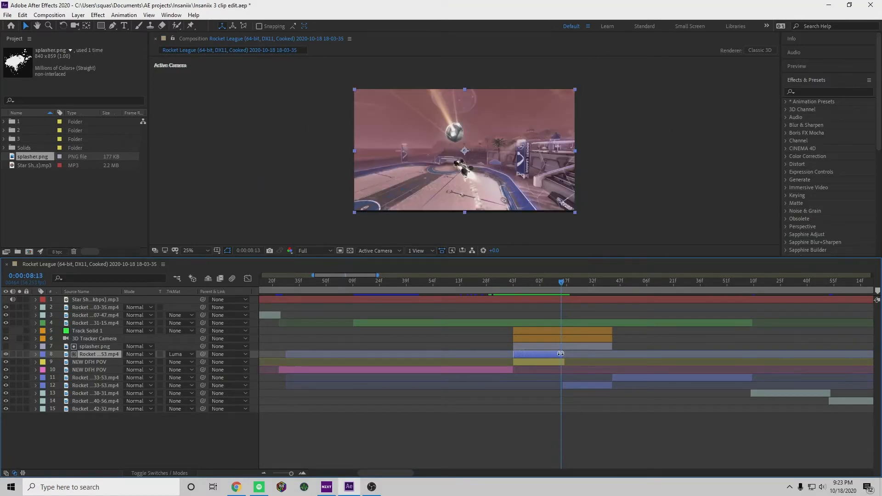
drag(562, 284, 563, 296)
click(561, 362)
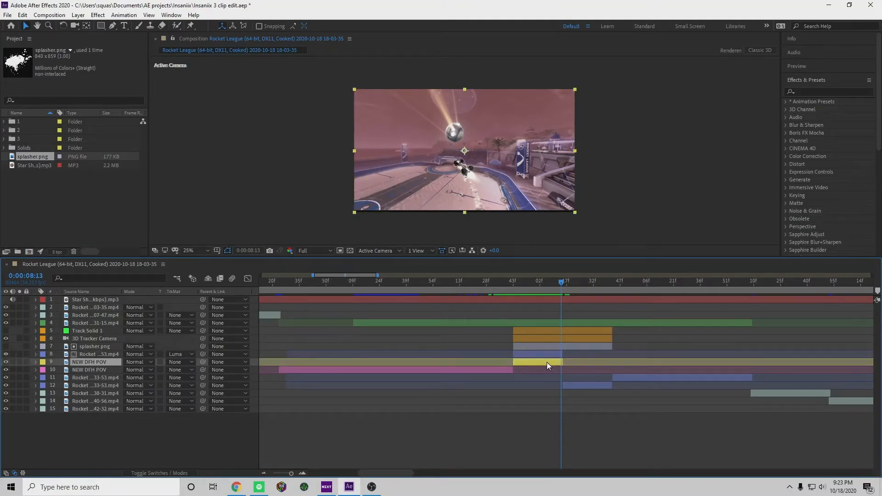
Trim the splasher.png layer to end at 0:00:08:13 together with the matted blue clip
click(562, 388)
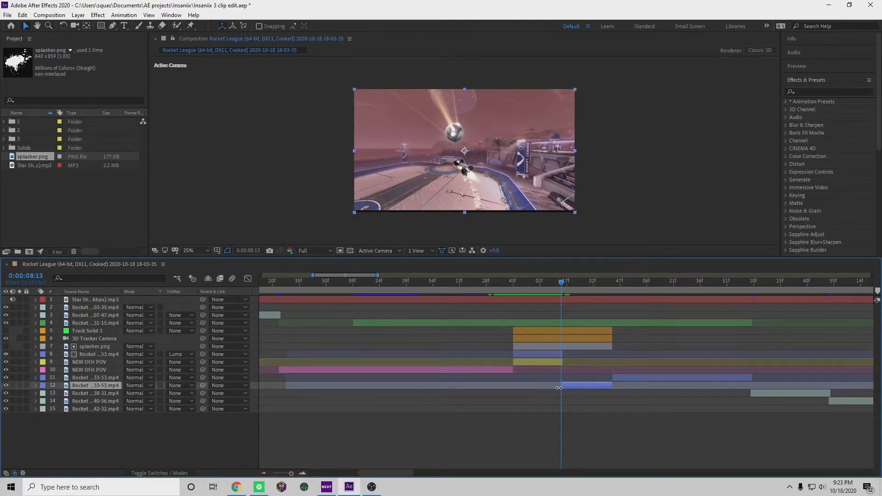
drag(560, 286, 564, 354)
drag(567, 287, 564, 286)
click(566, 347)
key(alt+bracketright)
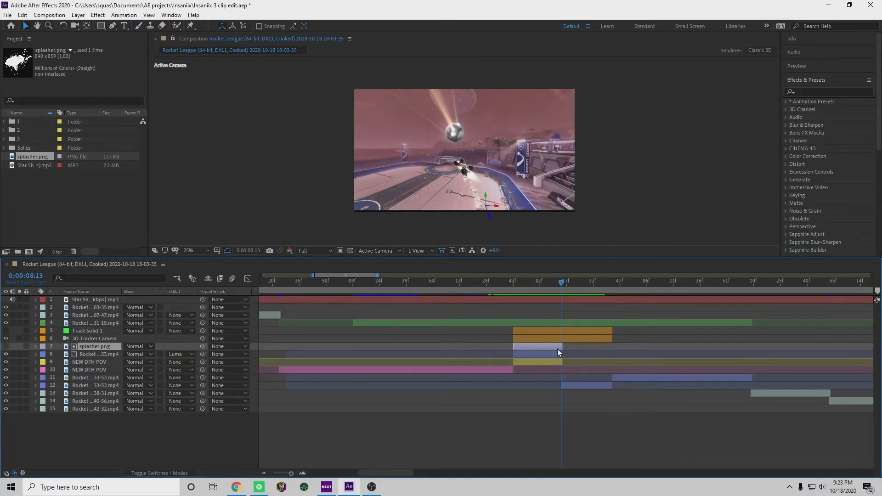
Hide the blue Rocket …33-53.mp4 clip after the matte cut, review 0:00:08:17 to 0:00:08:22, and restore its visibility
click(575, 287)
drag(576, 289, 588, 288)
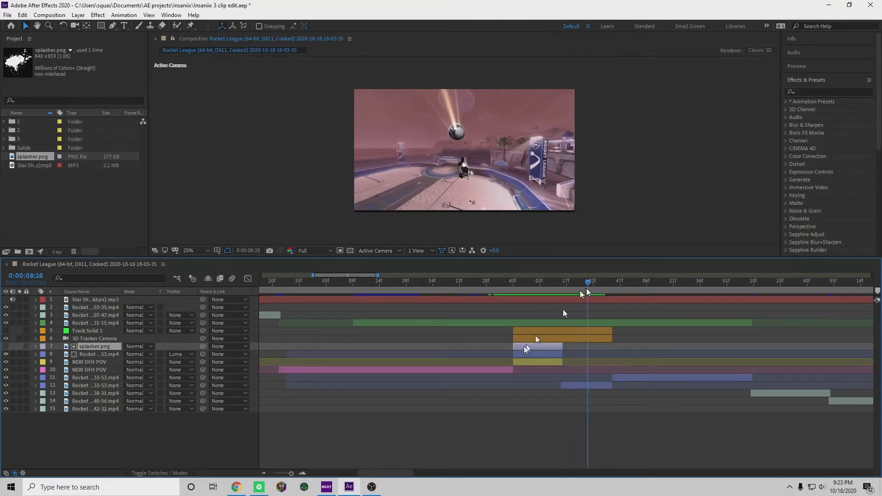
click(598, 386)
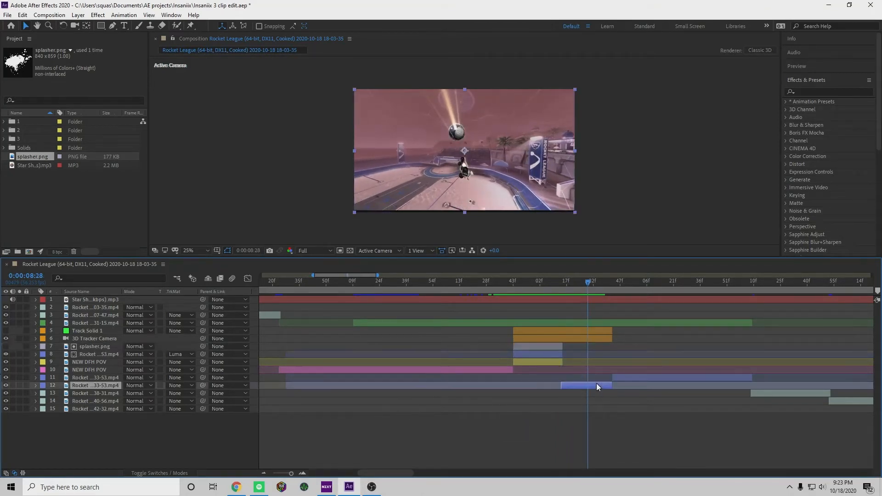
click(6, 386)
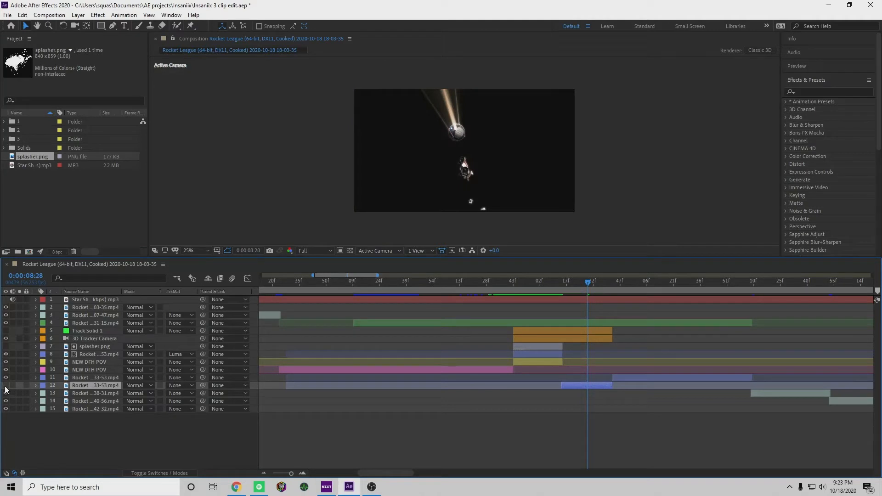
drag(564, 281, 573, 324)
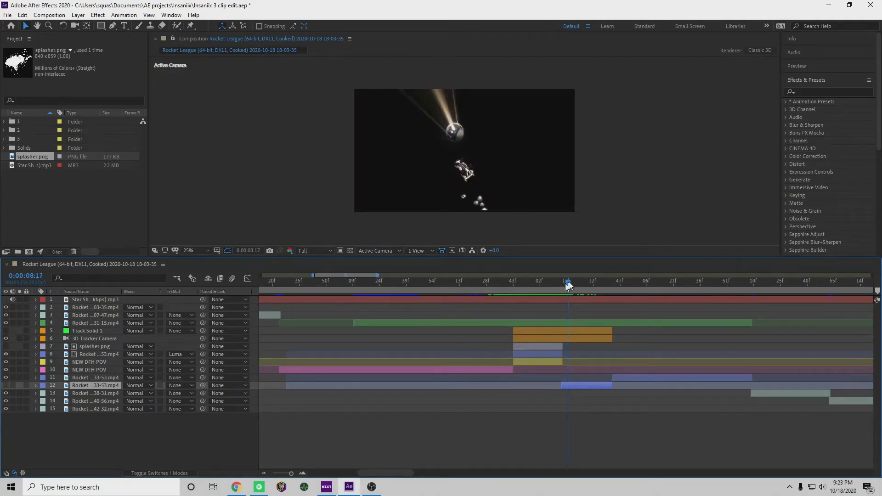
drag(568, 286, 578, 283)
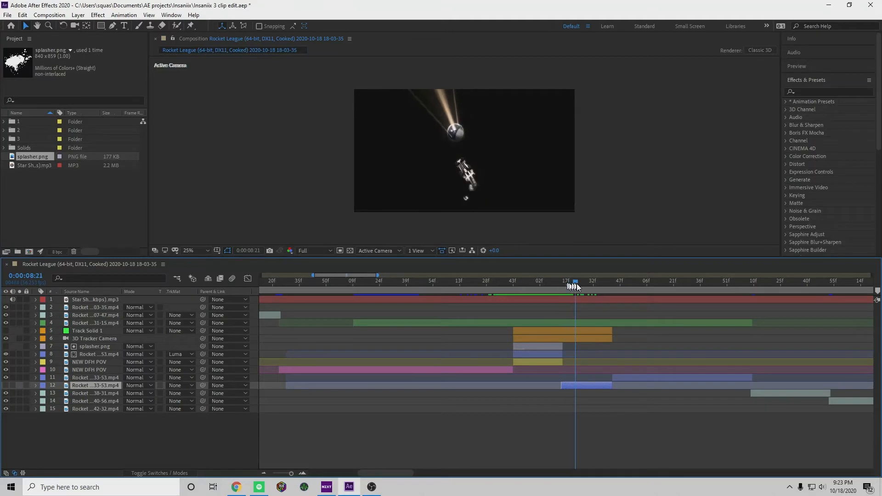
click(6, 386)
Search the effects for dissolve and apply the Dissolve - blobs preset to splasher.png from 0:00:07:49
drag(578, 282, 524, 330)
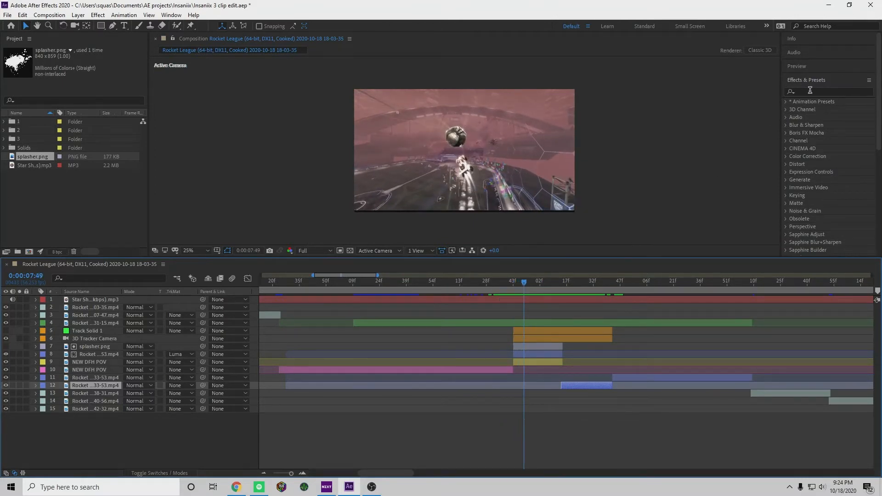
click(807, 93)
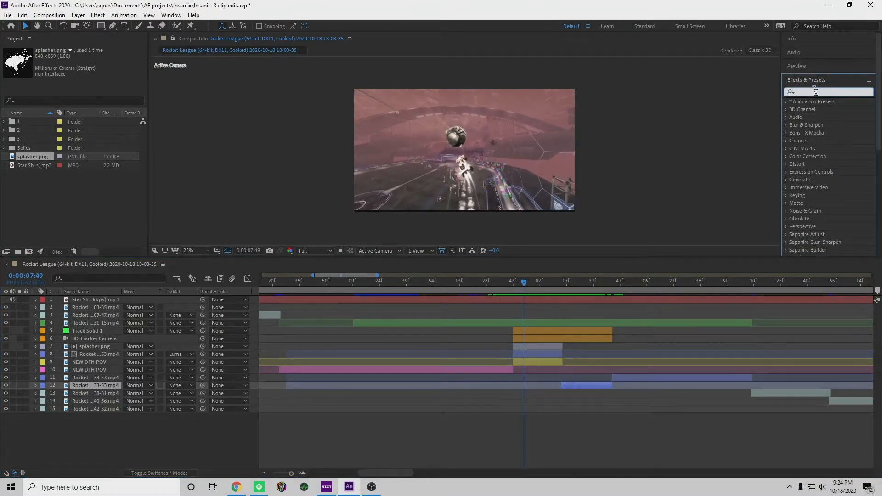
text(dissolve)
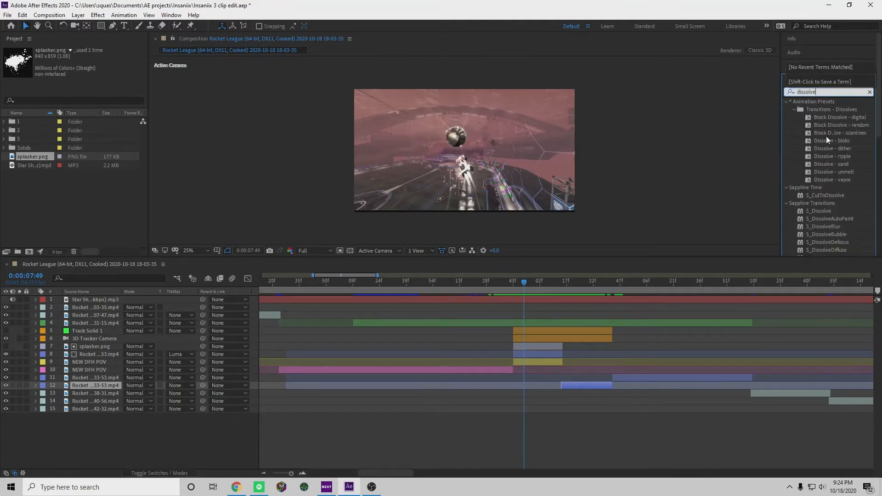
scroll(822, 139, down, 6)
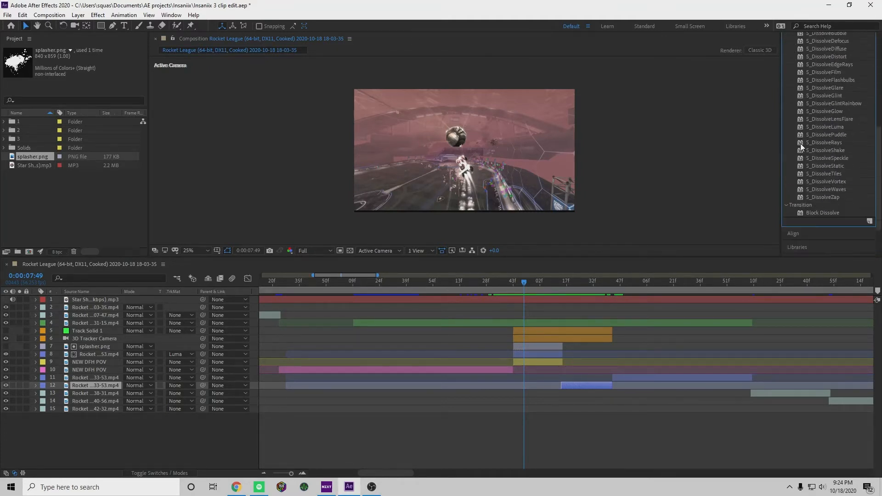
scroll(812, 164, up, 6)
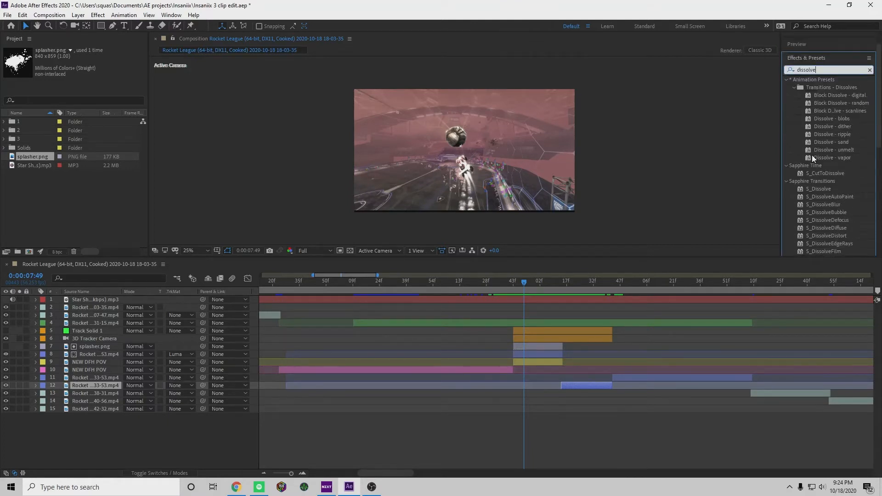
drag(837, 116, 536, 346)
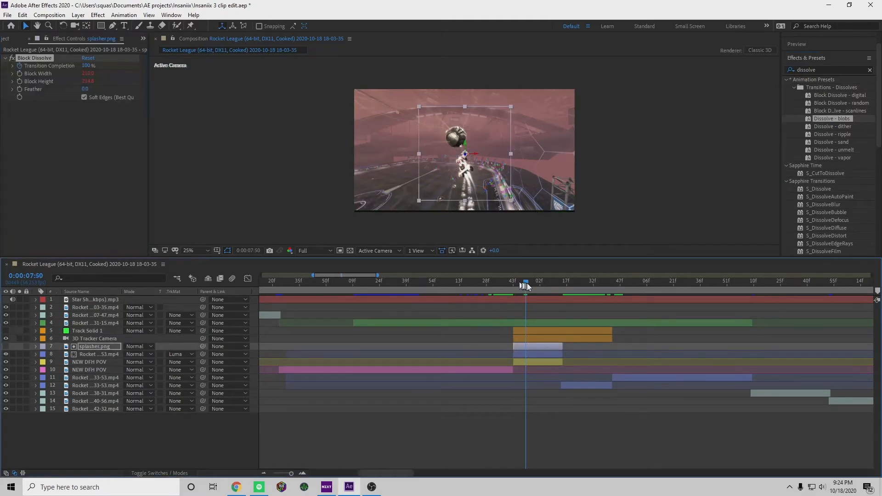
Reveal the Block Dissolve properties on splasher.png and move the ending Transition Completion keyframe to 0:00:08:00
mouse_move(524, 282)
mouse_down()
mouse_move(567, 300)
mouse_move(516, 296)
mouse_up()
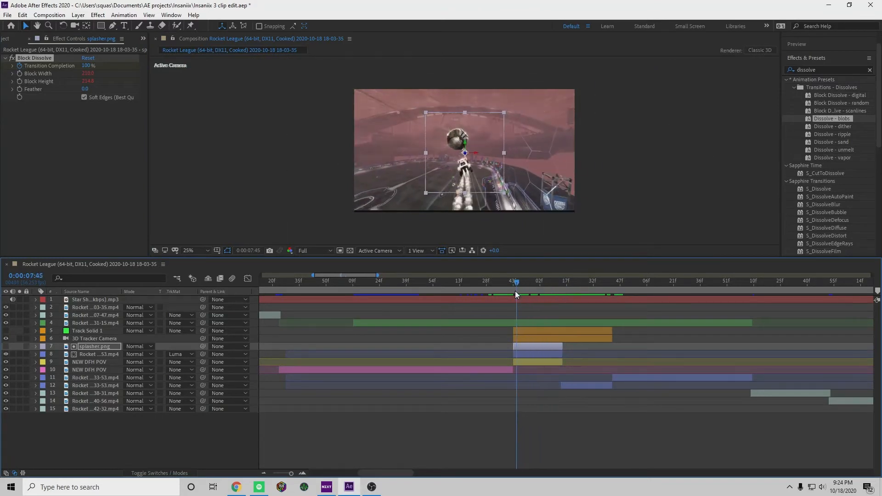
click(35, 346)
click(45, 360)
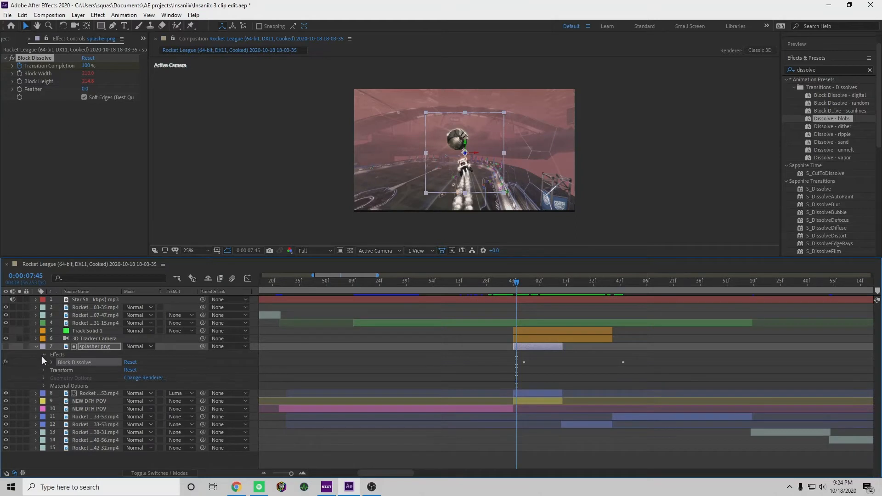
click(52, 361)
scroll(47, 364, down, 1)
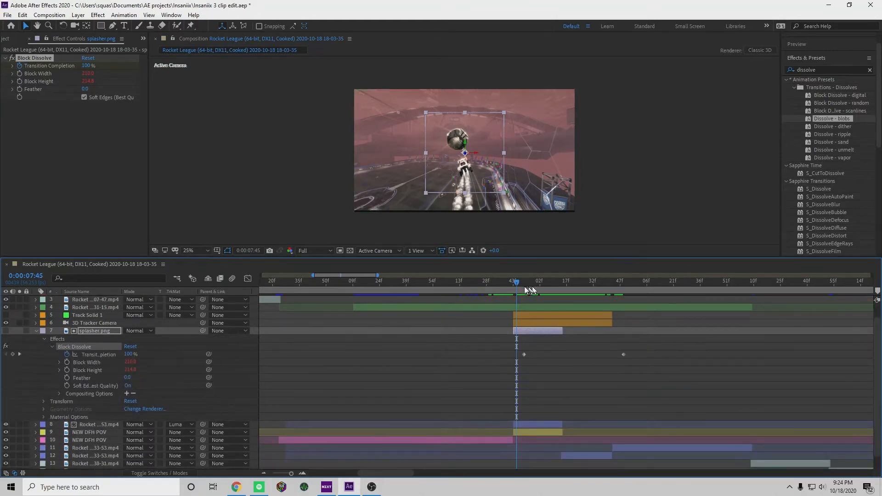
drag(525, 286, 549, 313)
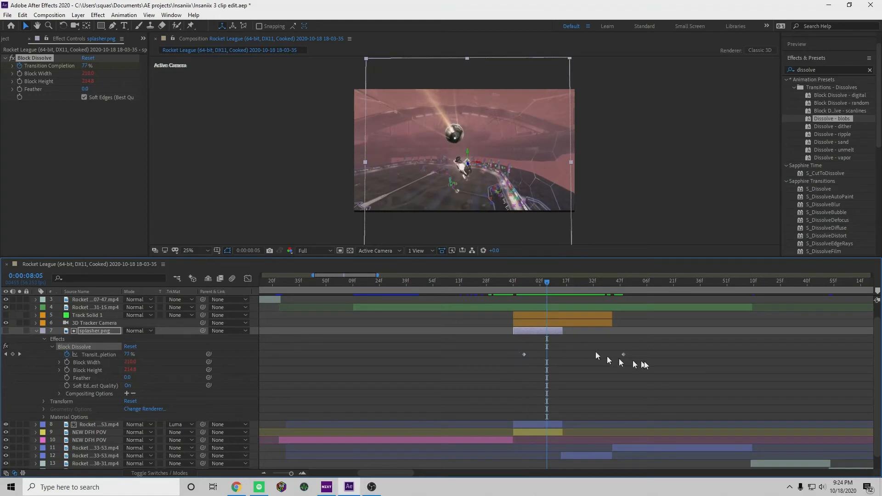
drag(652, 351, 539, 355)
mouse_move(547, 290)
mouse_down()
mouse_move(517, 291)
mouse_move(538, 296)
mouse_up()
Magnify the preview to 50% and shift the Transition Completion keyframes on splasher.png to about 0:00:07:45 and 0:00:07:50
click(189, 251)
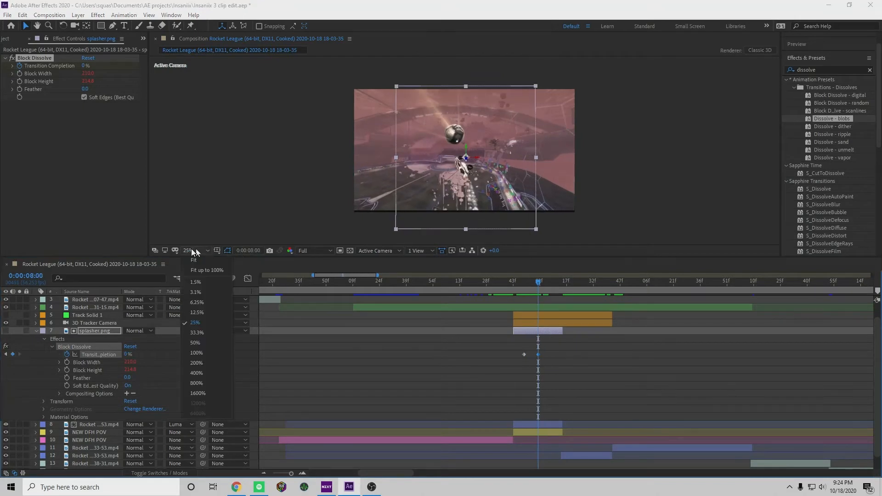
click(210, 343)
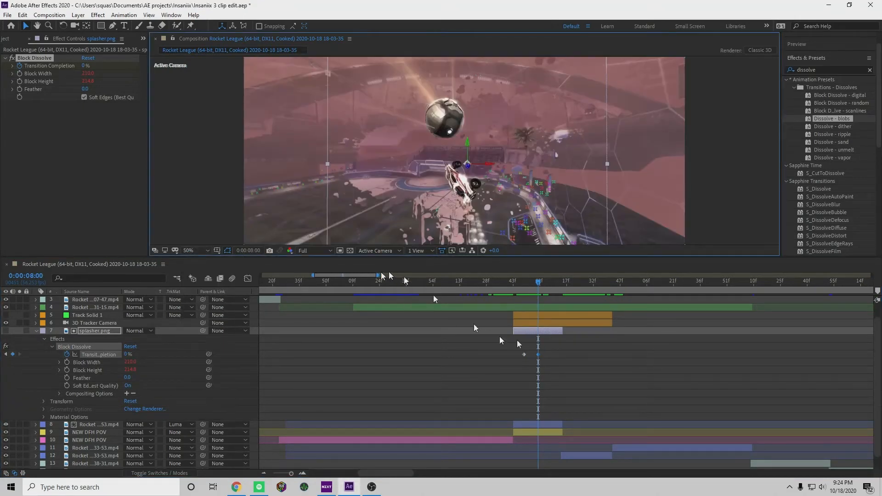
drag(532, 285, 528, 355)
mouse_move(529, 286)
mouse_down()
mouse_move(512, 287)
mouse_move(538, 300)
mouse_move(518, 296)
mouse_move(527, 297)
mouse_up()
click(440, 390)
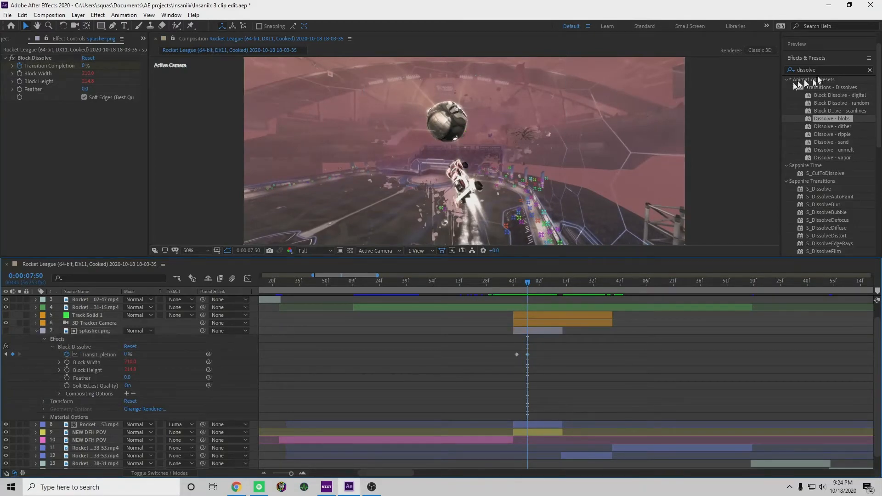
Search the effects for glow and apply S_Glow to the splasher.png layer
click(809, 70)
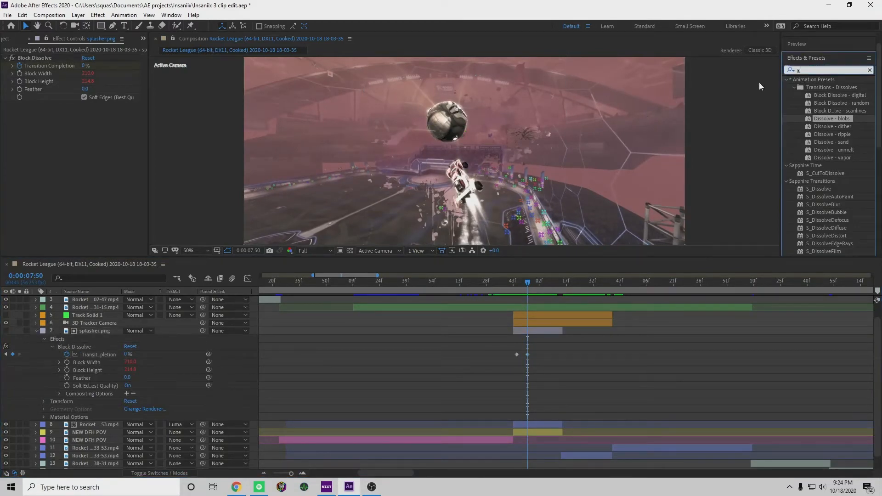
text(glow)
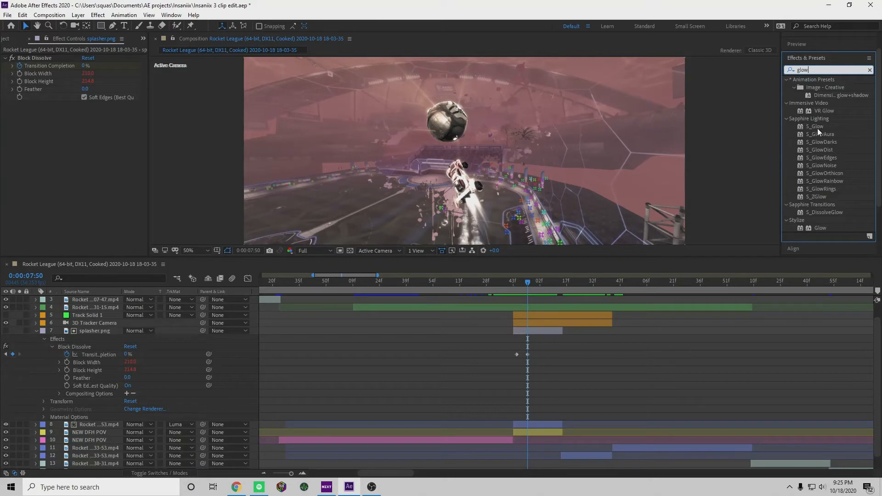
drag(817, 127, 541, 332)
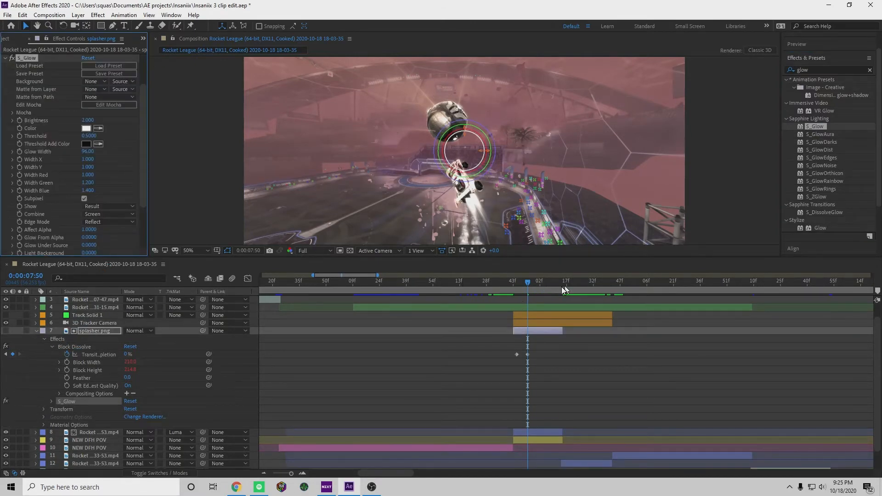
Expand the S_Glow properties on splasher.png at 0:00:07:52 and set the glow brightness to 1.44
mouse_move(529, 284)
mouse_down()
mouse_move(543, 291)
mouse_move(531, 301)
mouse_up()
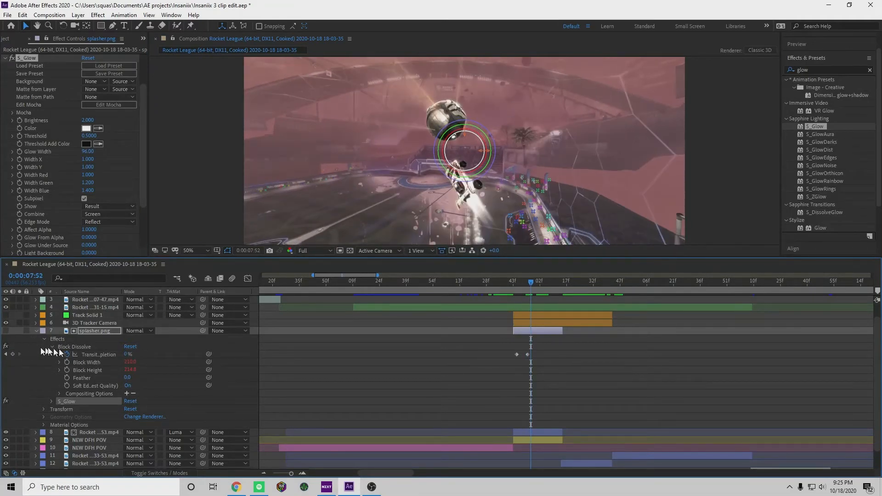
click(52, 347)
click(52, 370)
scroll(43, 360, down, 6)
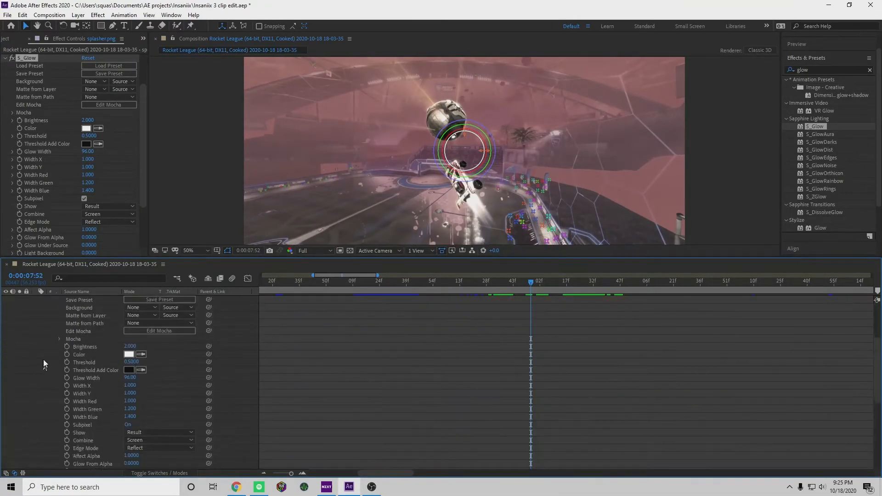
drag(126, 341, 96, 346)
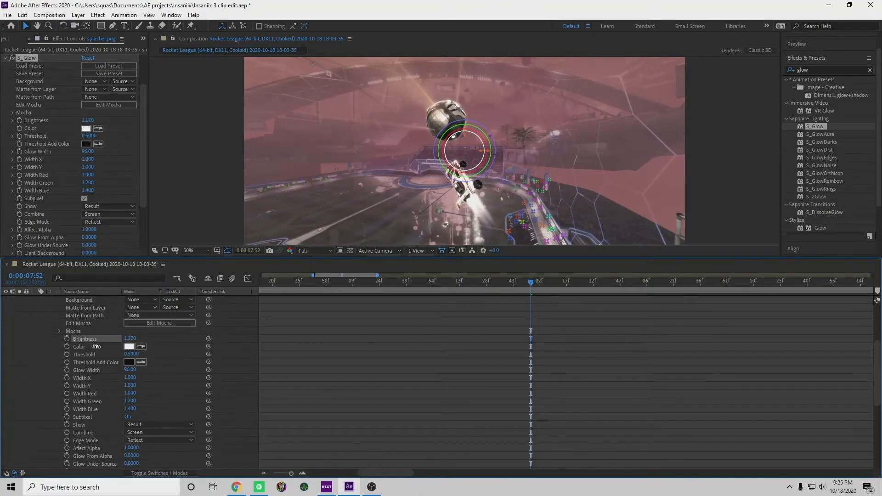
Set the S_Glow color on splasher.png to yellow ECCD00
click(129, 347)
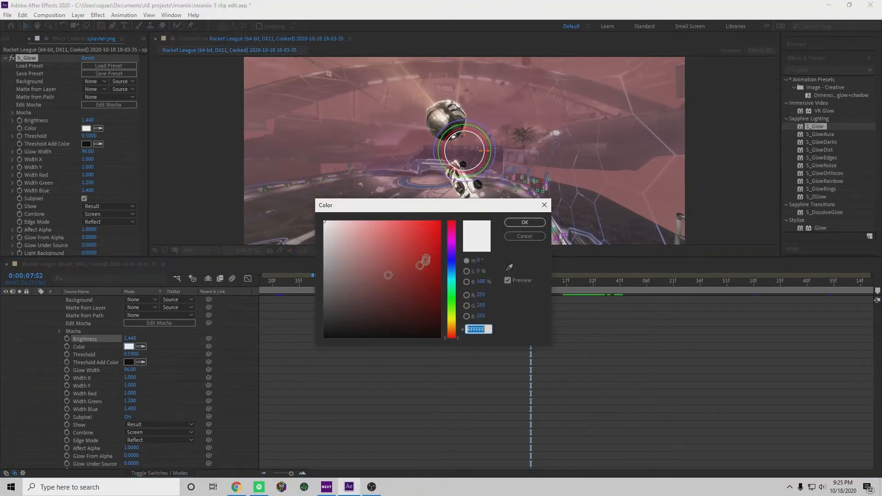
mouse_move(452, 255)
mouse_down()
mouse_move(452, 280)
mouse_move(453, 263)
mouse_up()
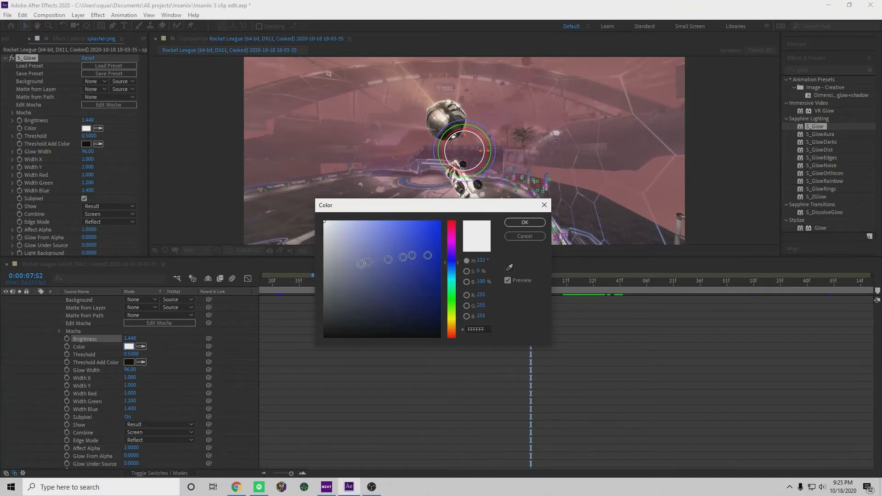
drag(374, 261, 430, 234)
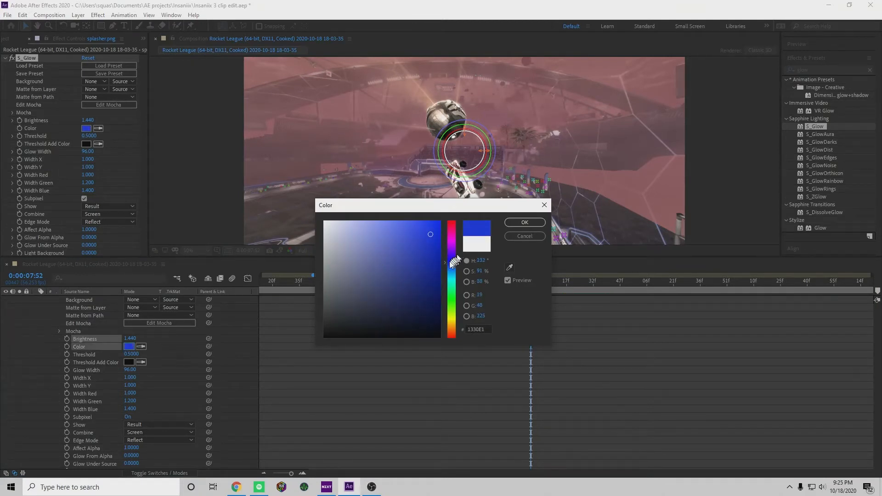
drag(453, 263, 457, 321)
drag(407, 262, 489, 223)
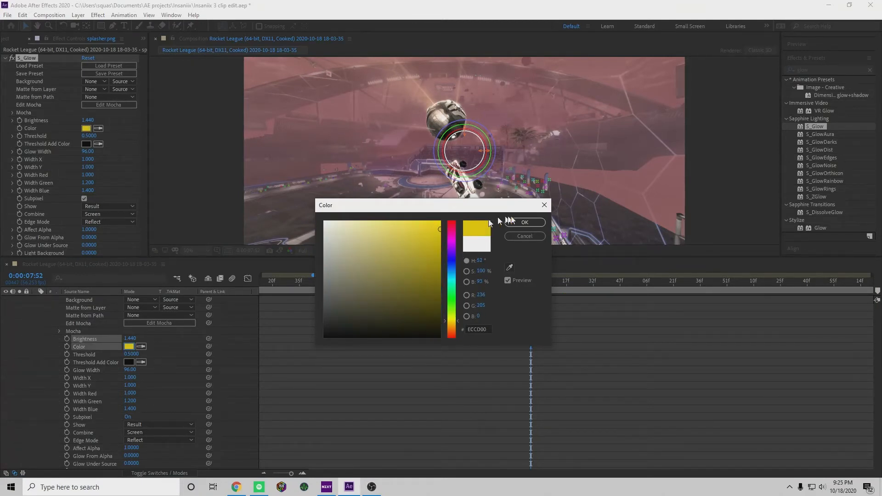
click(536, 223)
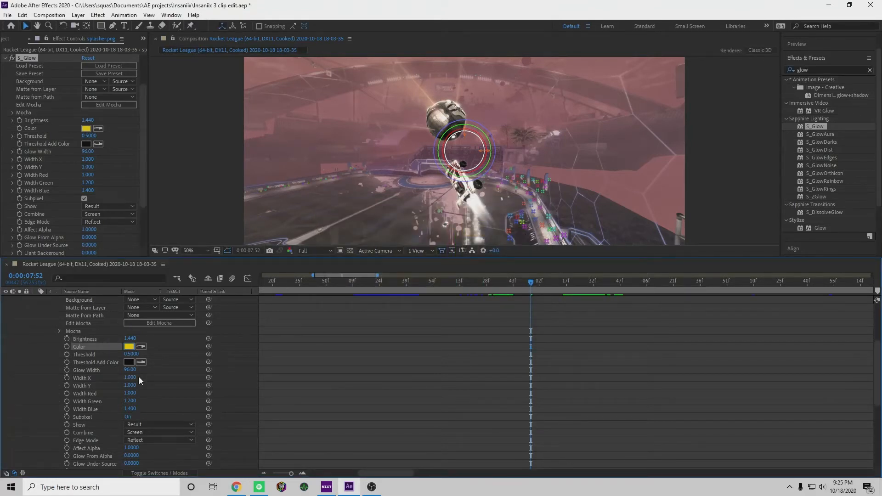
Look through the remaining S_Glow properties and raise the glow brightness to 2.96
scroll(148, 357, down, 1)
scroll(148, 358, down, 6)
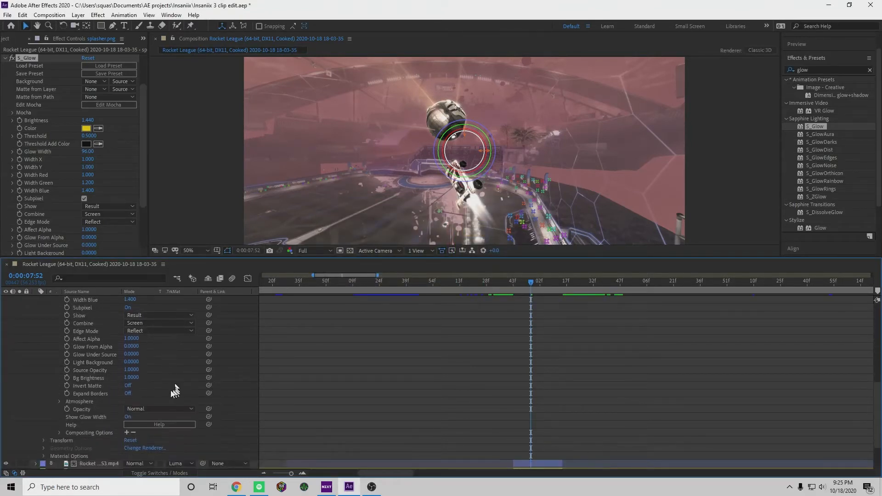
scroll(165, 413, up, 12)
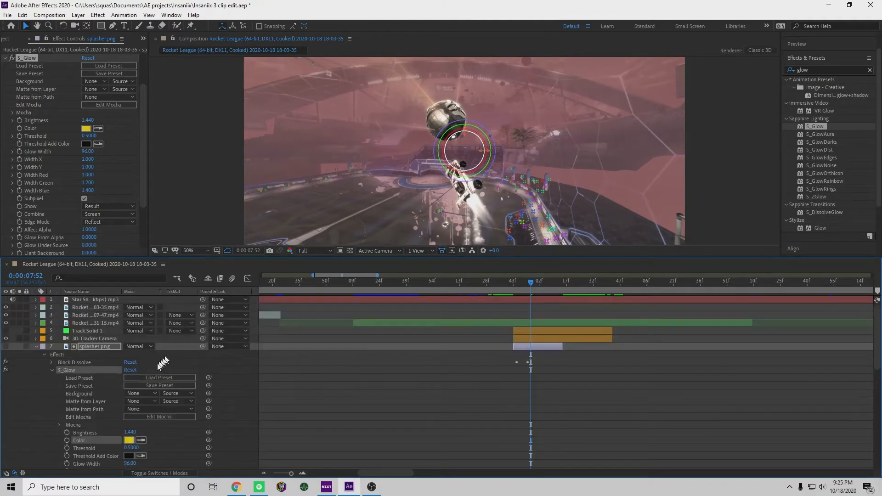
scroll(74, 390, down, 5)
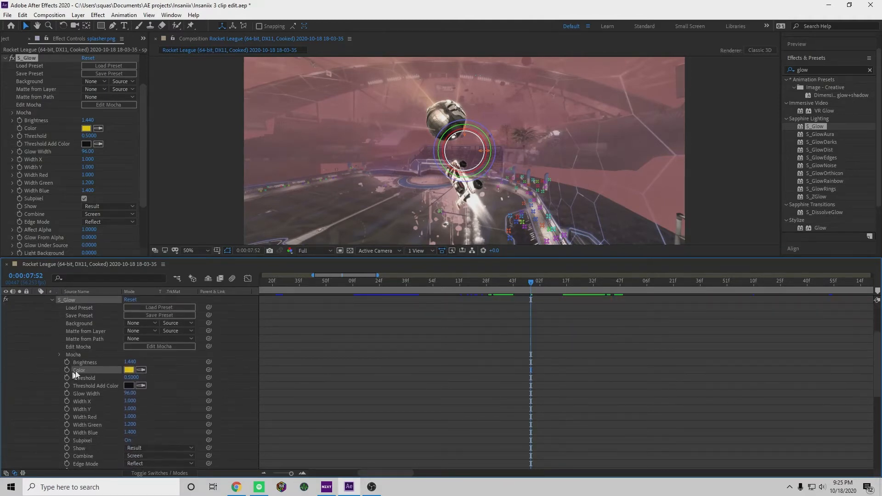
drag(132, 362, 202, 365)
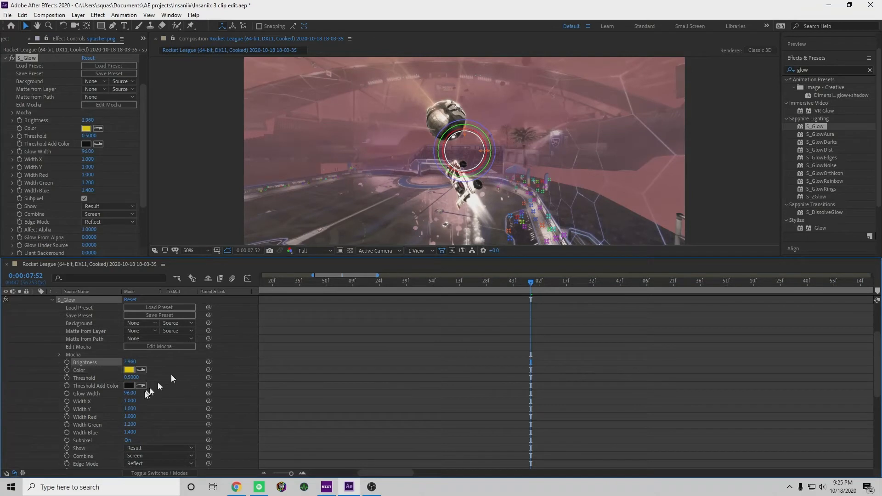
click(129, 386)
drag(452, 307, 428, 259)
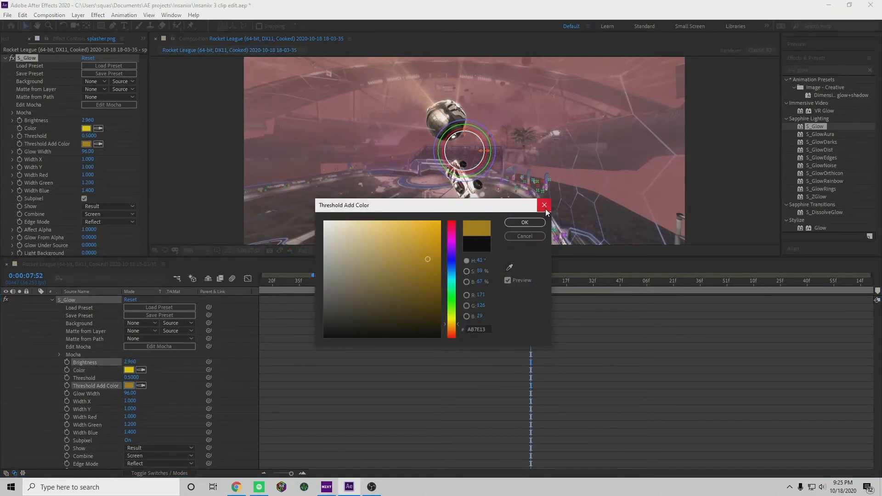
click(545, 205)
Set the S_Glow threshold on splasher.png to 0.76, affect alpha to 0.74 and light background to 0.2
scroll(193, 370, down, 1)
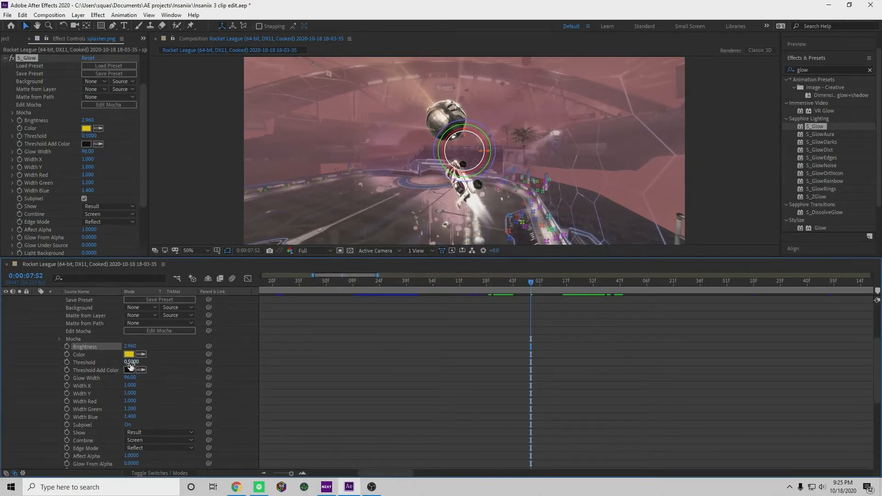
mouse_move(132, 364)
mouse_down()
mouse_move(232, 369)
mouse_move(145, 365)
mouse_up()
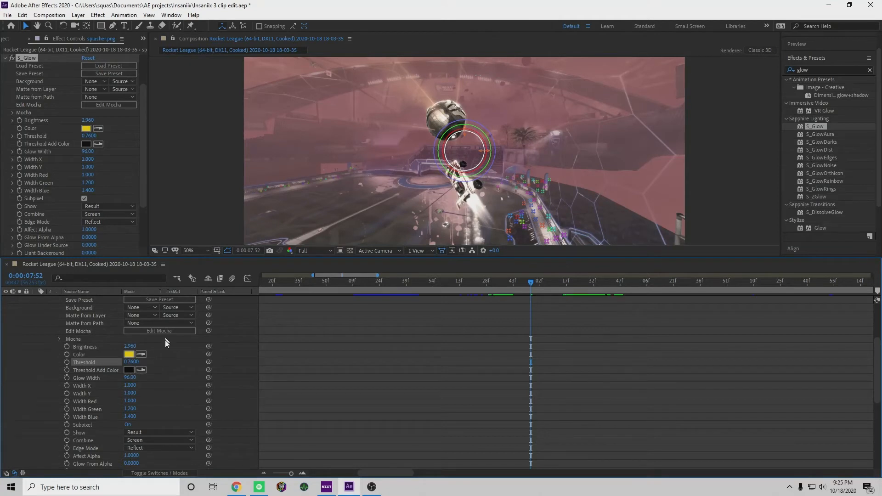
scroll(161, 373, down, 3)
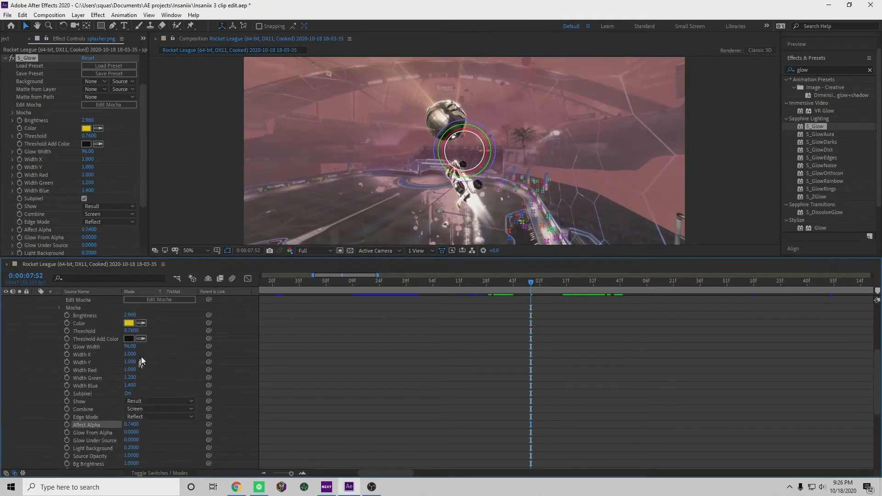
scroll(141, 356, up, 6)
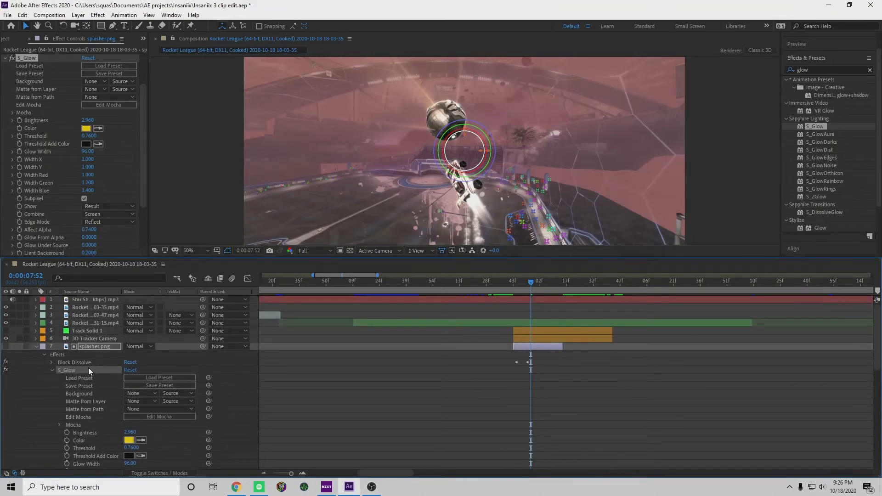
Remove the S_Glow effect from splasher.png and duplicate the layer
key(Delete)
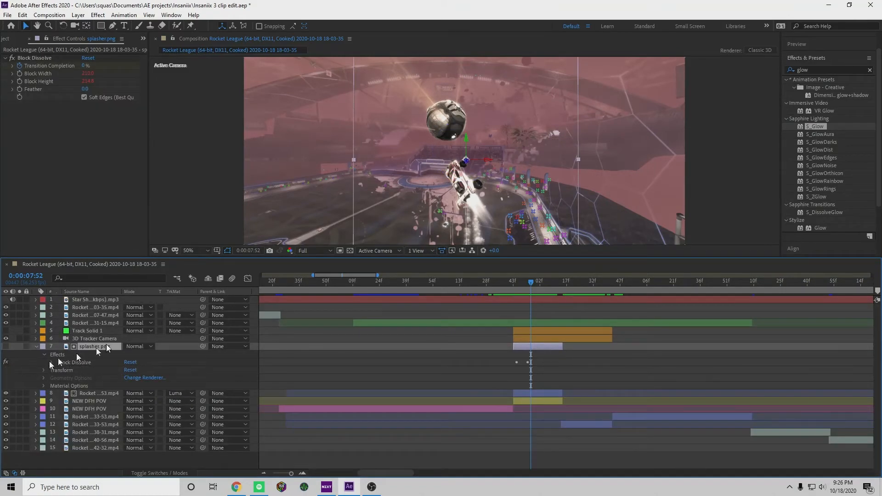
click(470, 360)
click(543, 348)
mouse_move(530, 284)
mouse_down()
mouse_move(516, 286)
mouse_move(549, 296)
mouse_move(527, 299)
mouse_up()
key(ctrl+d)
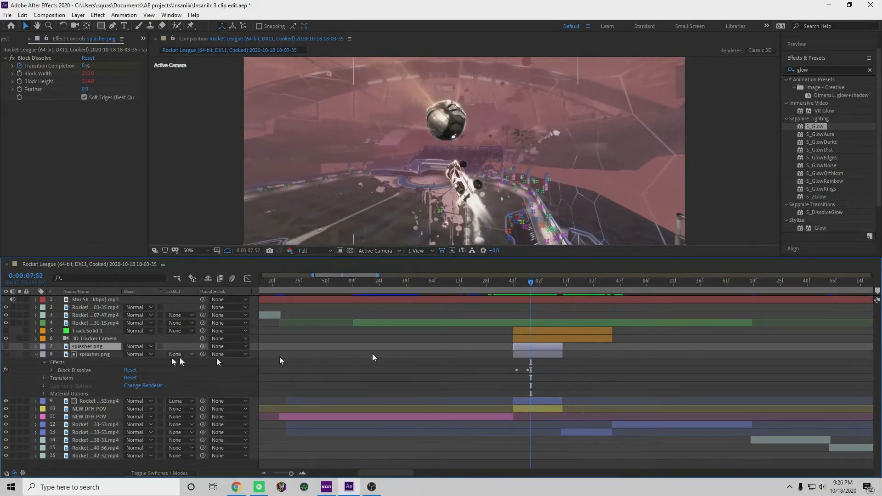
mouse_move(529, 288)
mouse_down()
mouse_move(548, 292)
mouse_move(535, 297)
mouse_up()
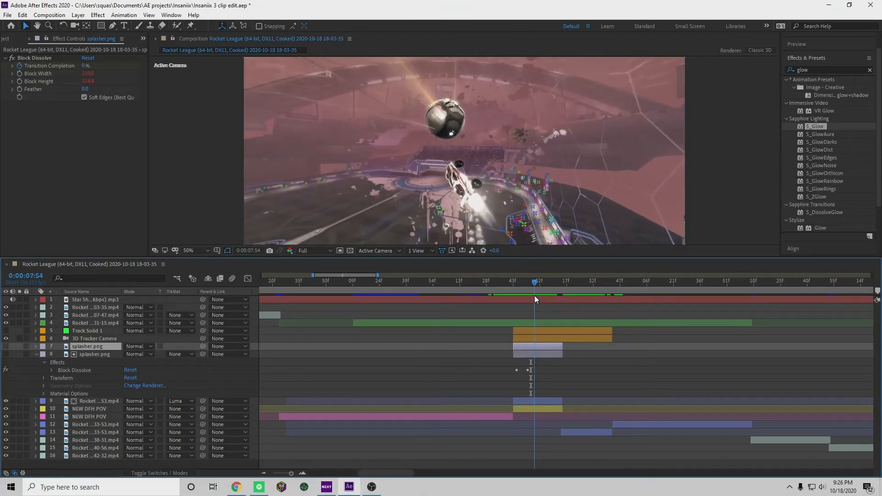
Examine the effects and transform properties of the duplicated splasher.png layer
click(37, 346)
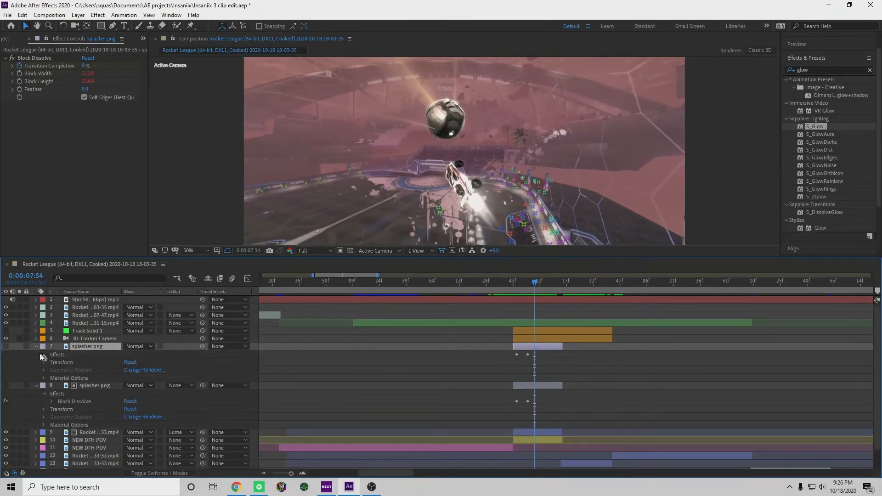
click(43, 355)
click(43, 354)
click(44, 354)
click(44, 355)
click(43, 363)
click(43, 363)
scroll(97, 353, down, 1)
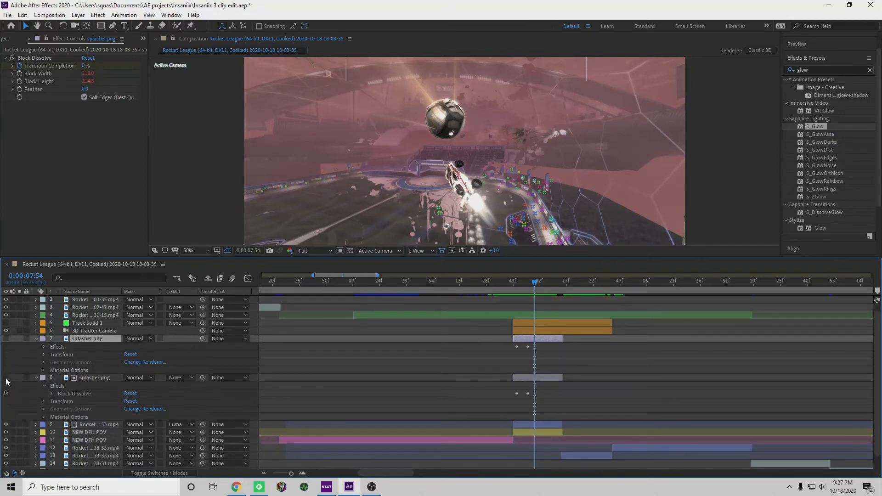
Move the duplicated splasher.png layer directly below the original and turn on its visibility
click(6, 340)
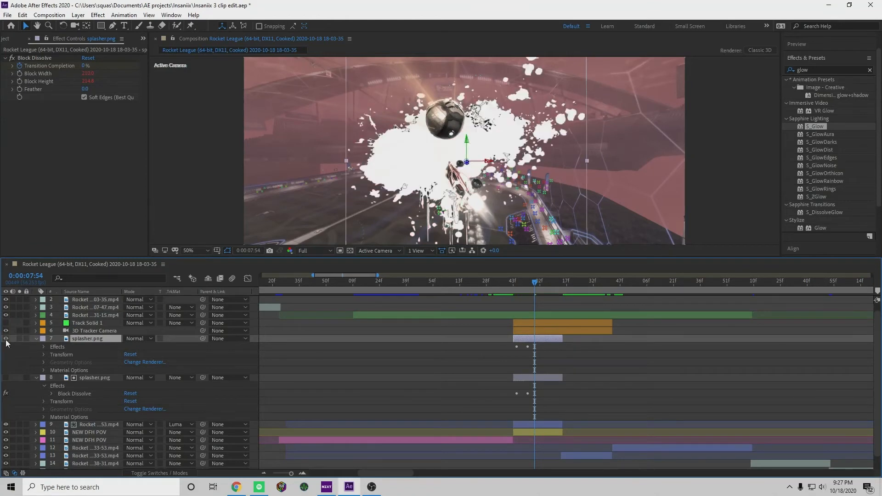
click(6, 340)
drag(84, 339, 85, 418)
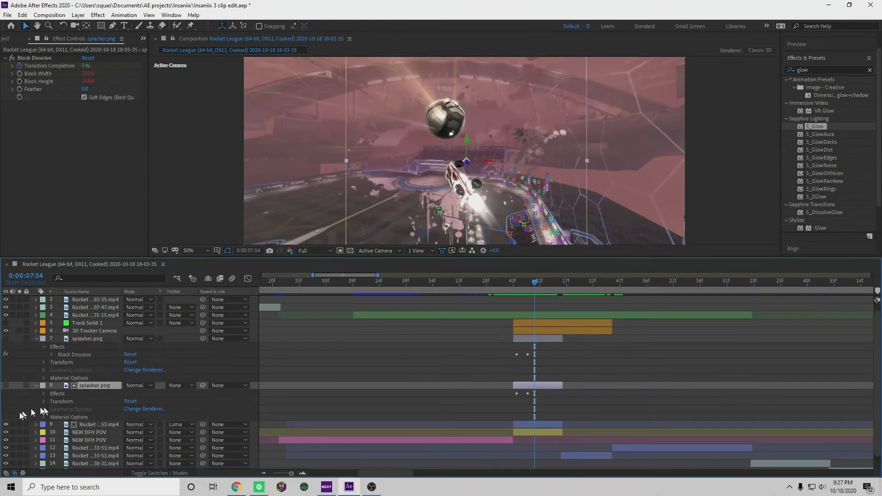
click(6, 386)
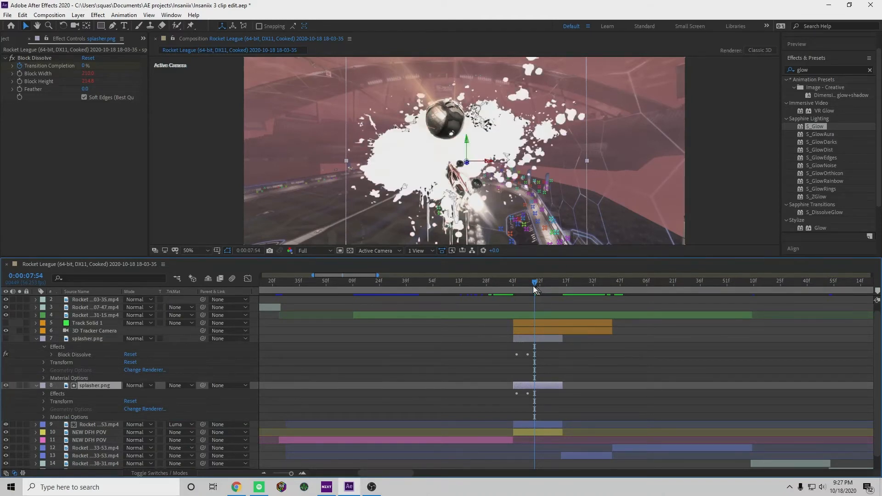
Go to 0:00:07:50 and move the visible splasher.png copy back above the hidden matte copy
drag(535, 289, 527, 286)
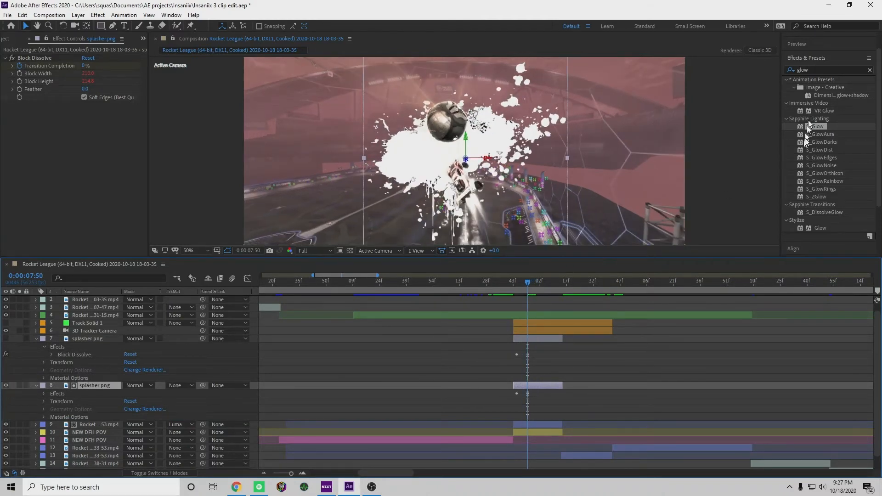
mouse_move(809, 129)
mouse_down()
mouse_move(331, 258)
mouse_move(121, 390)
mouse_move(97, 390)
mouse_move(88, 366)
mouse_move(87, 343)
mouse_move(90, 363)
mouse_move(203, 357)
mouse_move(218, 323)
mouse_move(830, 109)
mouse_move(815, 128)
mouse_up()
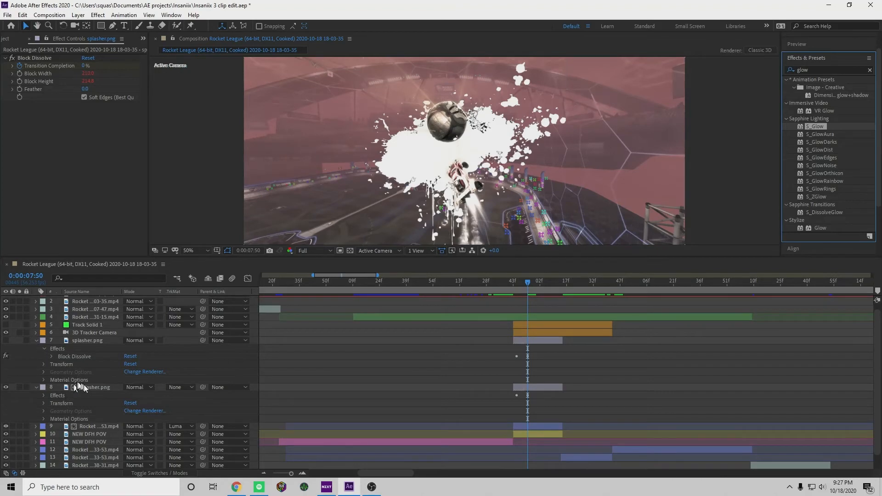
drag(79, 387, 75, 340)
click(21, 364)
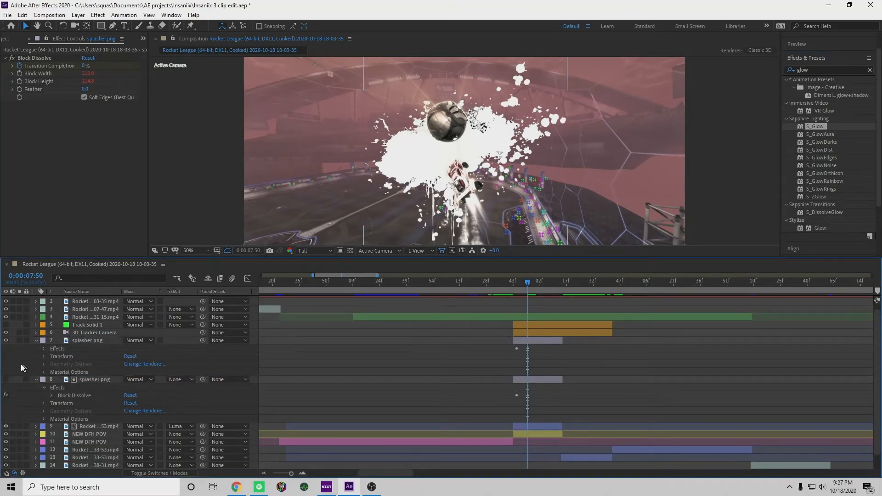
scroll(21, 364, down, 1)
scroll(164, 358, down, 1)
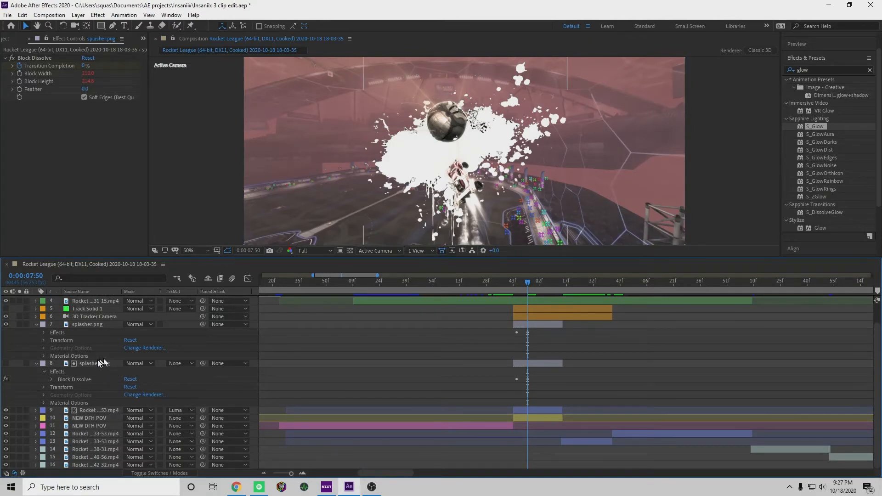
Lower the upper splasher.png layer's opacity to 57% and apply S_Glow to it
click(87, 325)
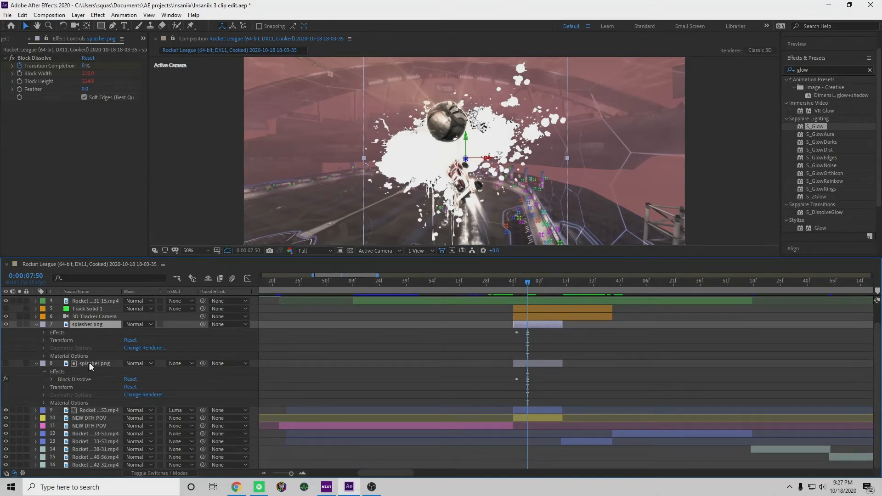
click(43, 340)
drag(131, 403, 113, 403)
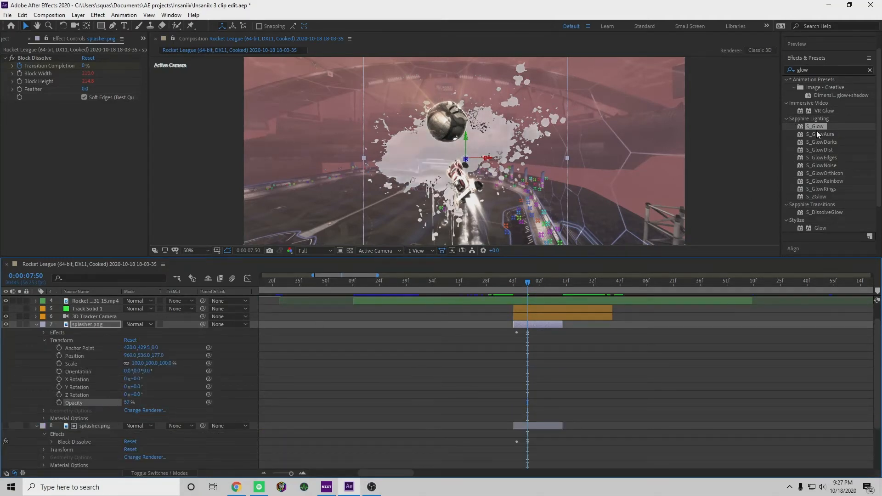
drag(816, 128, 94, 329)
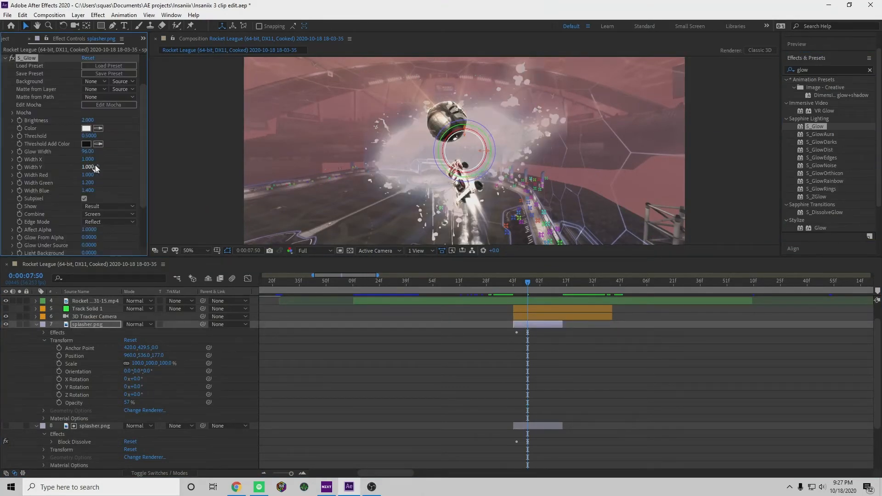
Set the S_Glow color on the upper splasher.png layer to a bright yellow-green
click(86, 130)
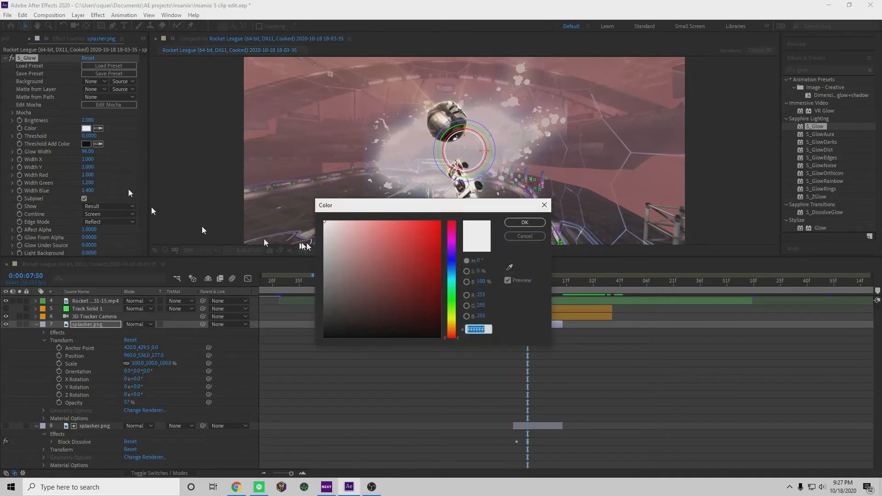
click(453, 316)
mouse_move(388, 306)
mouse_down()
mouse_move(422, 236)
mouse_move(437, 230)
mouse_up()
click(525, 222)
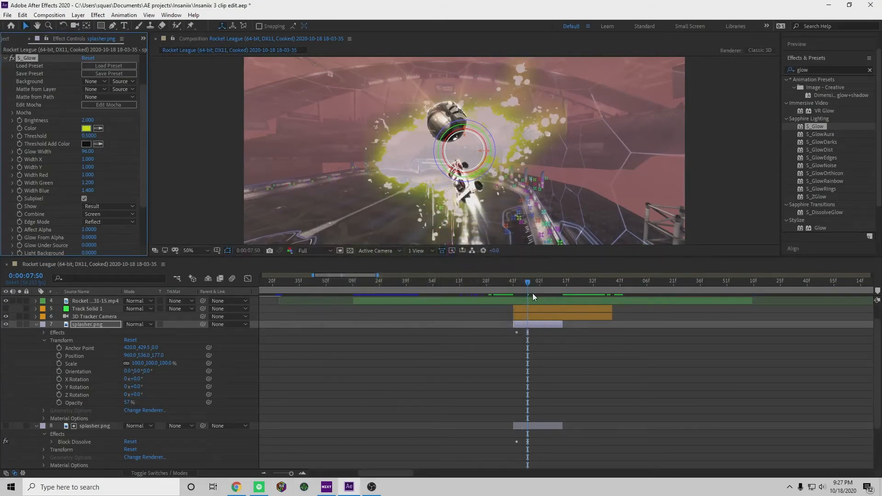
Check the glow at 0:00:08:01 and set the upper splasher.png layer's opacity to 0%
mouse_move(528, 280)
mouse_down()
mouse_move(550, 280)
mouse_move(540, 281)
mouse_up()
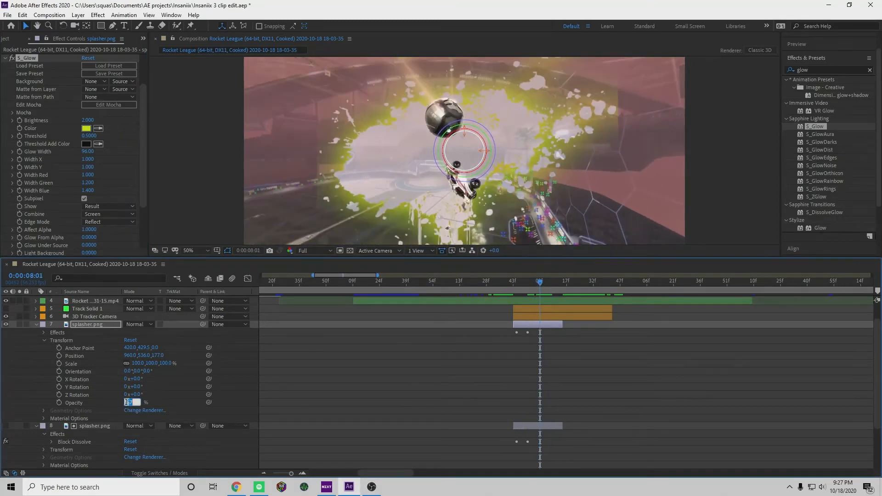
text(0)
key(Return)
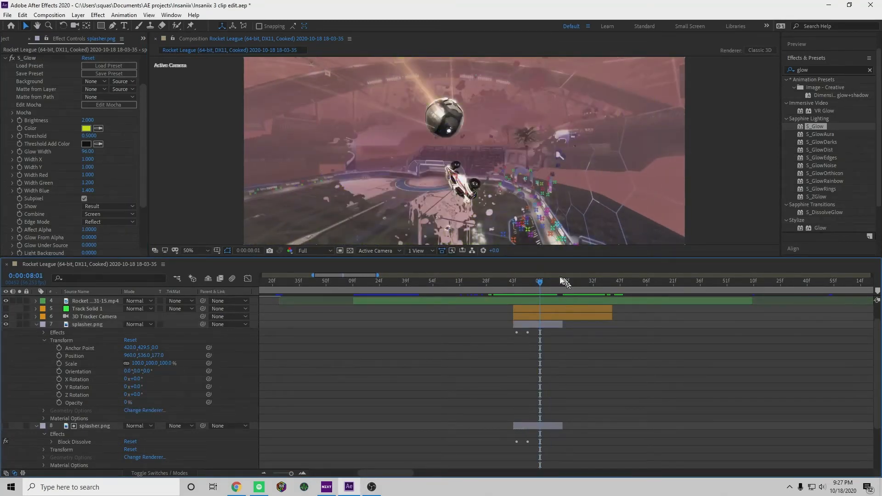
Go to 0:00:07:55 and set the upper splasher.png layer's opacity to 100%
click(536, 282)
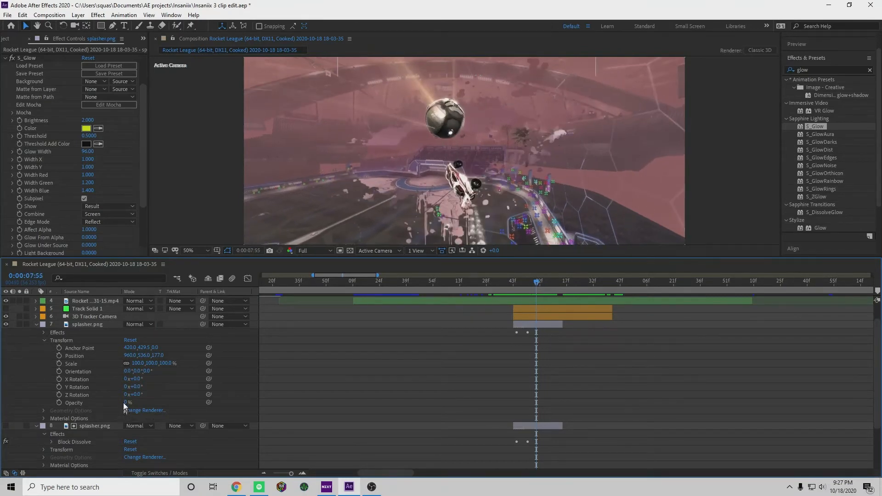
click(124, 403)
text(100)
key(Return)
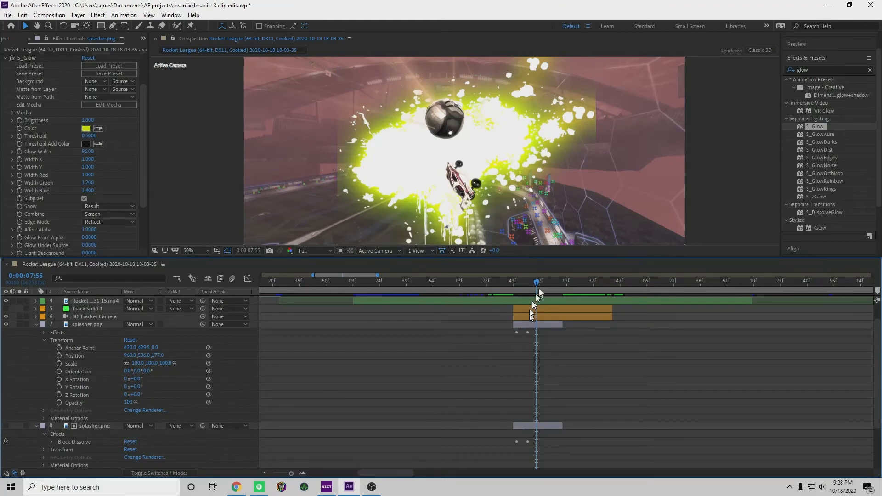
Enable Expand Borders in the S_Glow settings of the upper splasher.png layer
scroll(69, 230, down, 4)
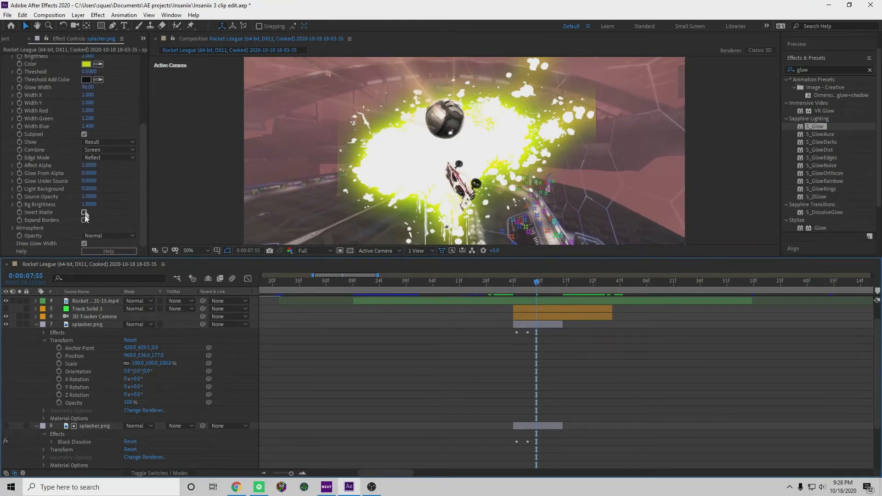
click(84, 218)
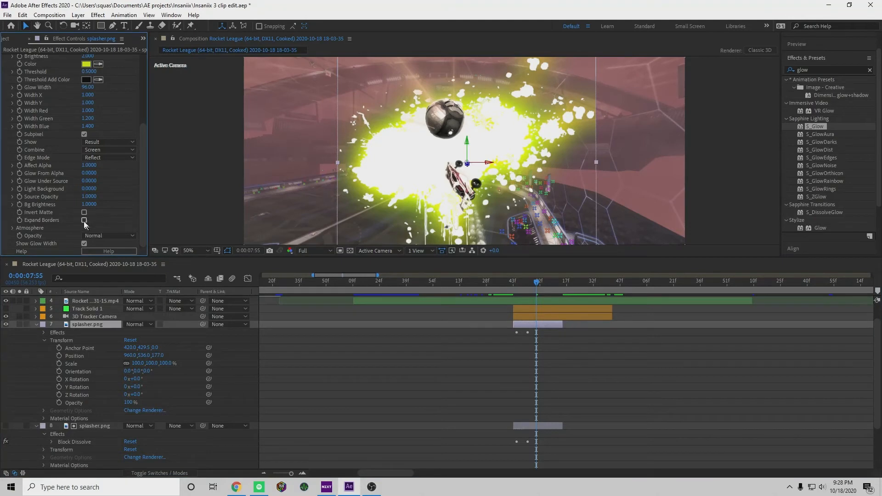
click(85, 220)
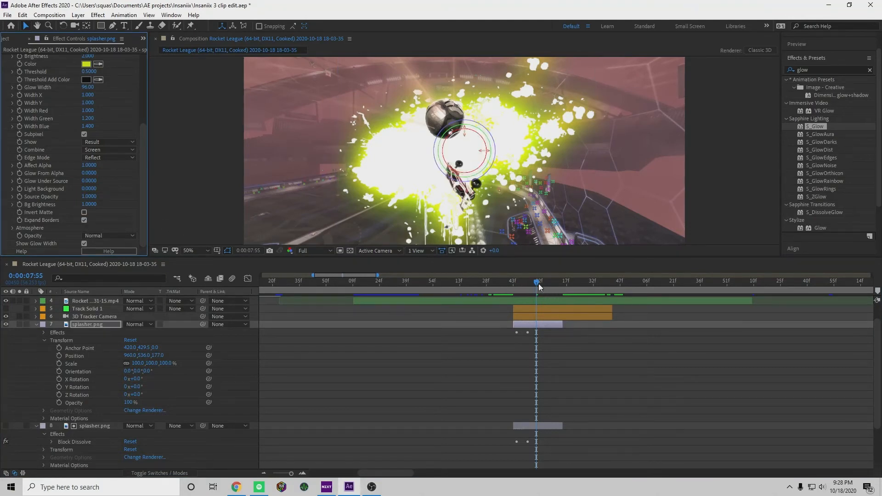
click(82, 324)
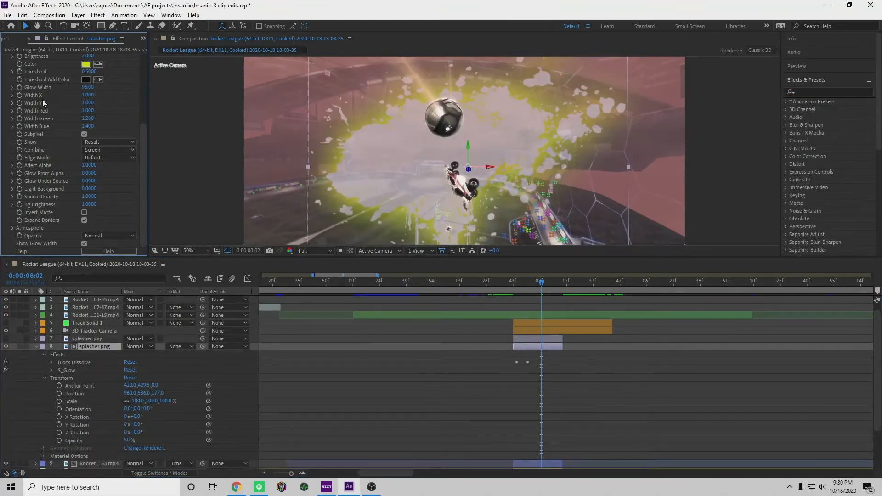
Remove S_Glow from the visible splasher.png matte layer and delete the hidden splasher.png copy above it
scroll(88, 377, up, 1)
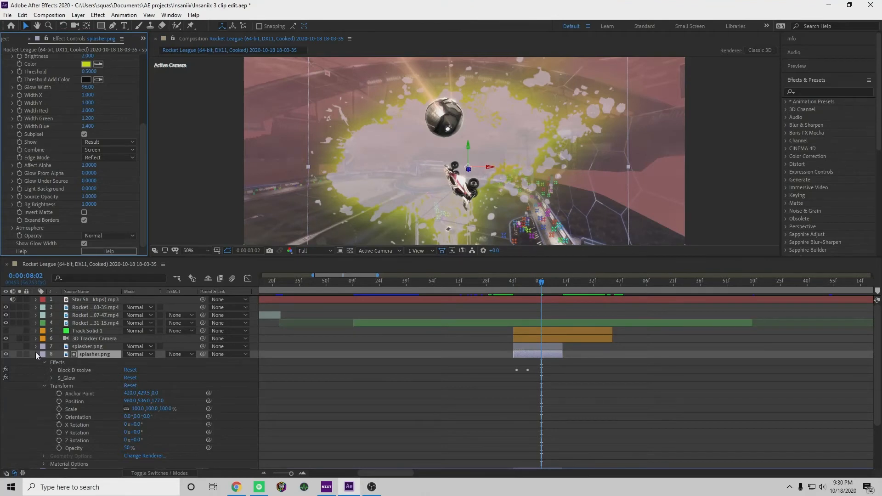
scroll(69, 354, down, 3)
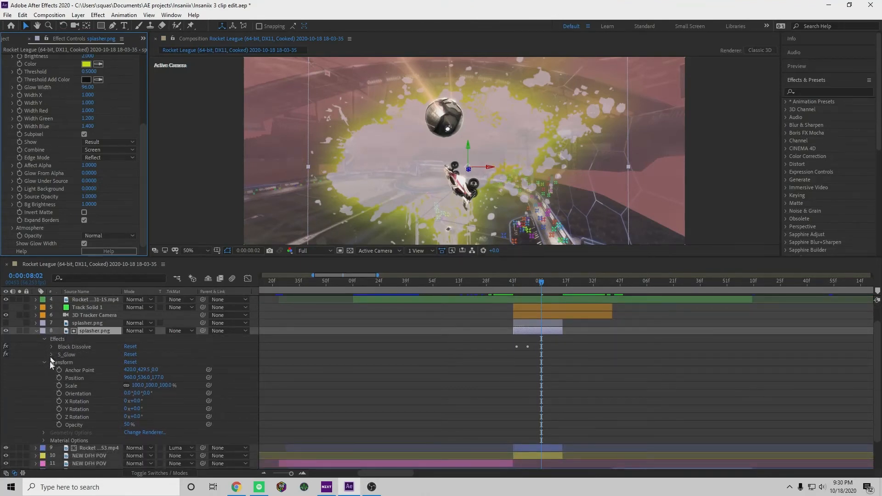
scroll(50, 368, down, 4)
scroll(40, 375, up, 5)
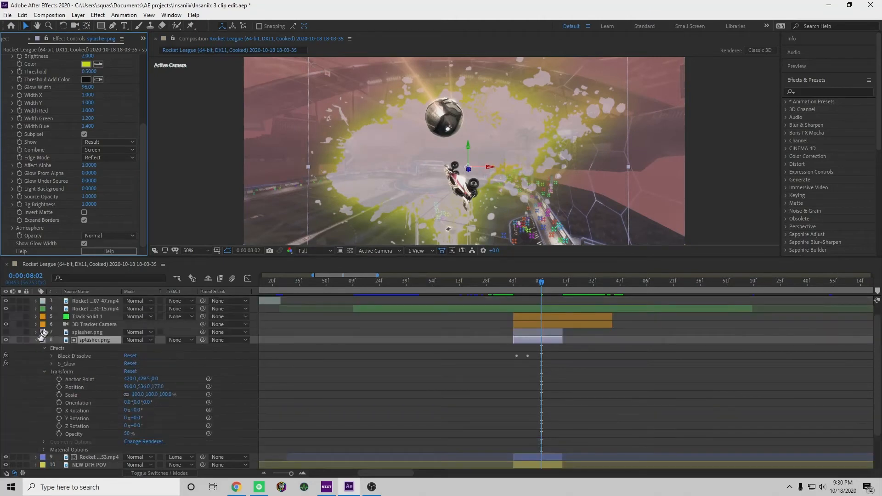
click(36, 332)
scroll(35, 335, down, 2)
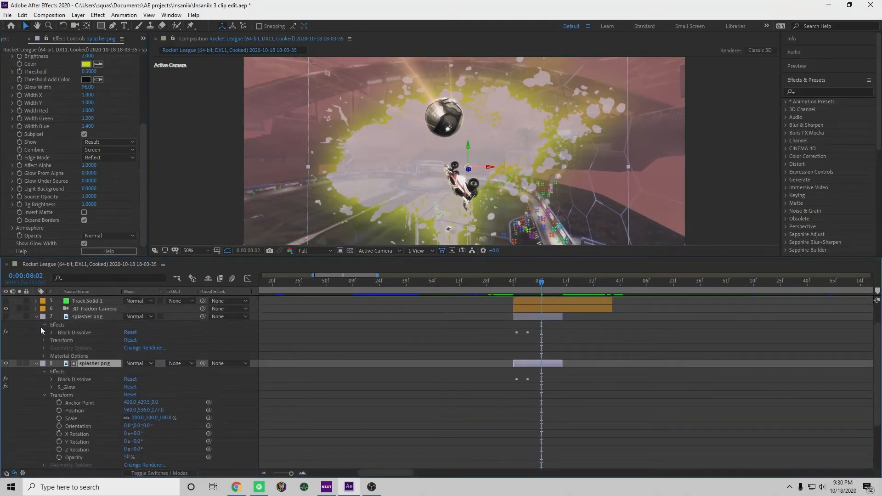
click(65, 388)
key(Delete)
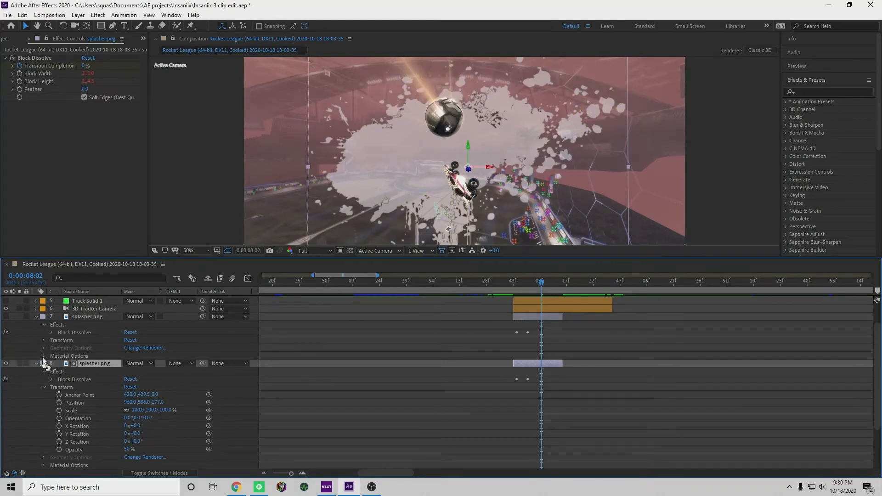
click(84, 315)
key(Delete)
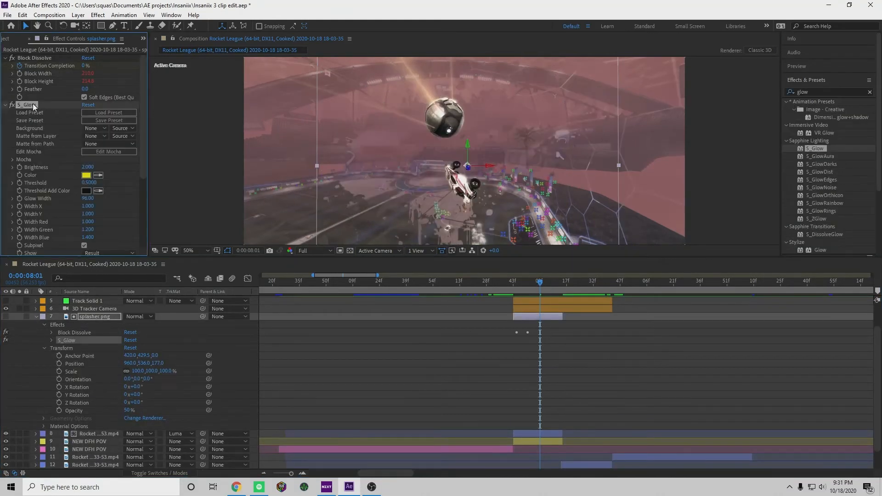
Delete S_Glow from the splasher.png matte layer and check the frame at 0:00:08:02
key(Delete)
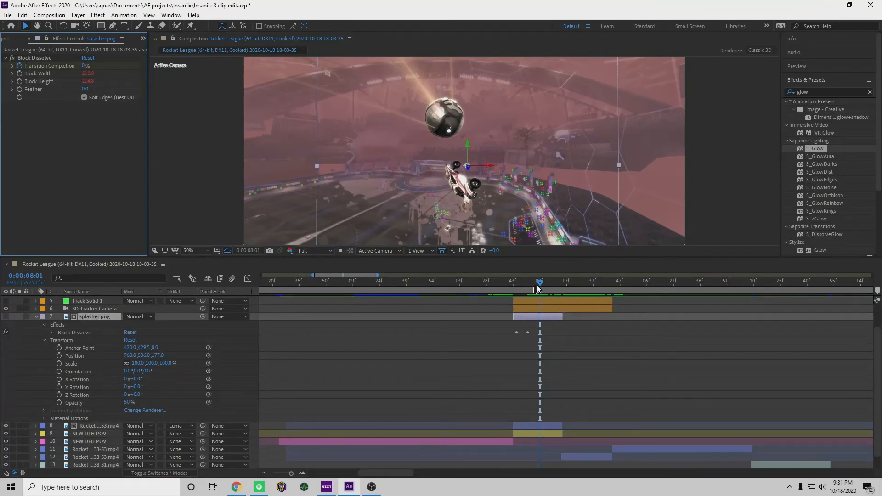
mouse_move(537, 289)
mouse_down()
mouse_move(567, 293)
mouse_move(541, 294)
mouse_up()
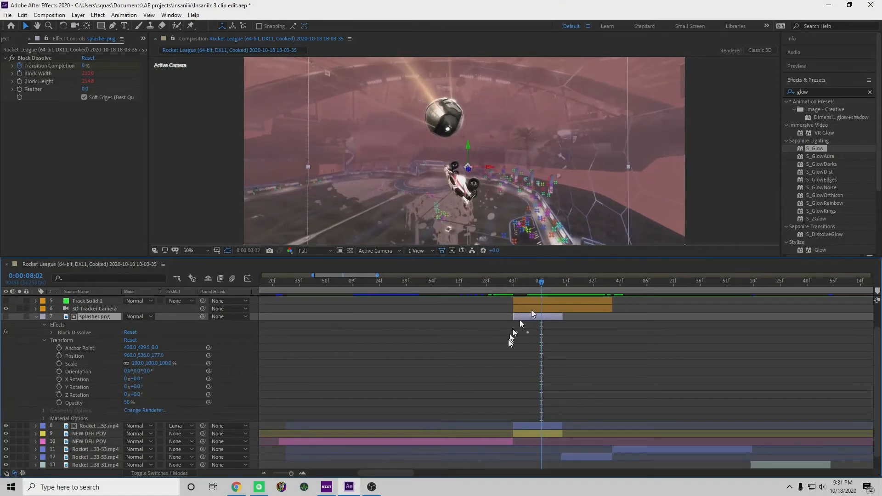
Turn off Render Track Points in the 3D Camera Tracker effect on the yellow NEW DFH POV layer and check 0:00:08:06
scroll(533, 359, down, 1)
click(539, 417)
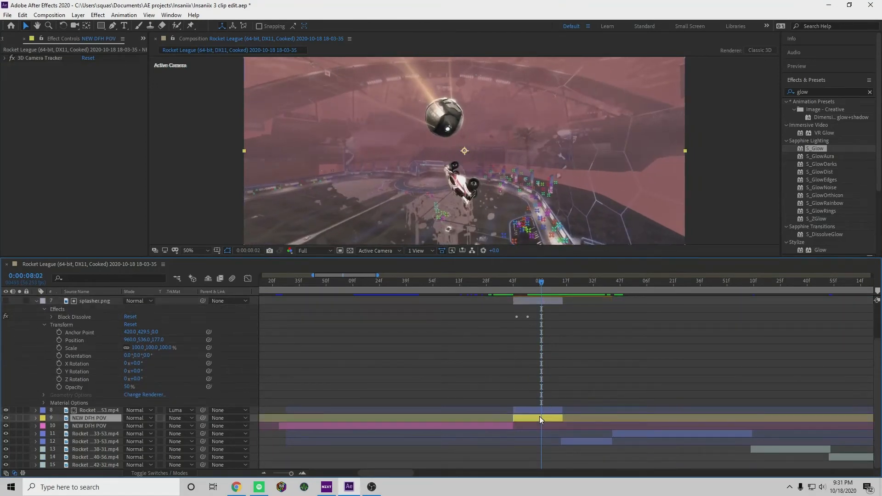
click(36, 418)
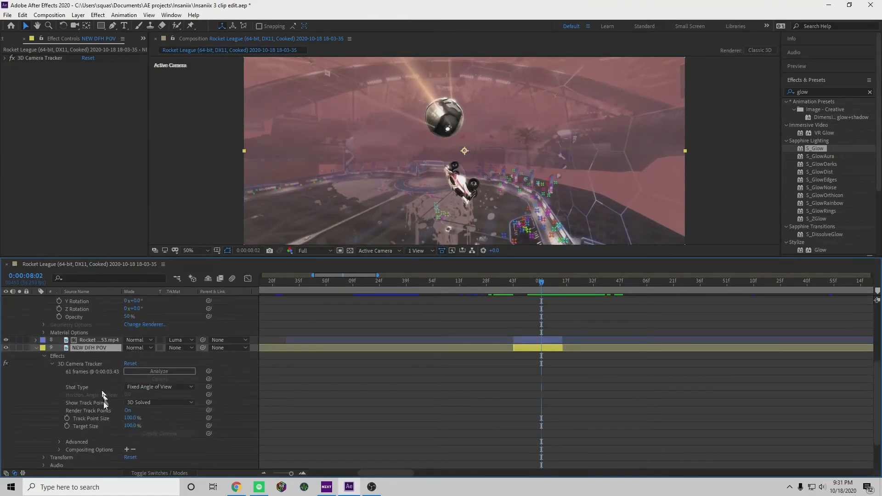
scroll(103, 402, down, 1)
click(69, 356)
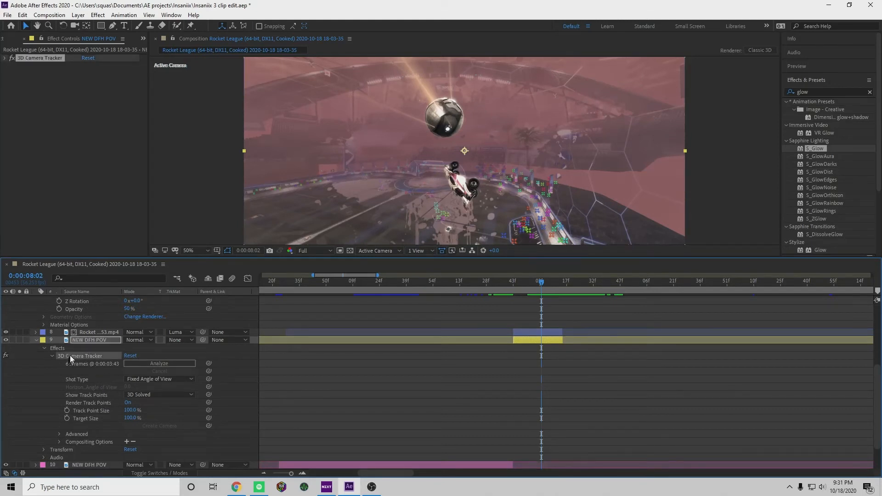
click(5, 58)
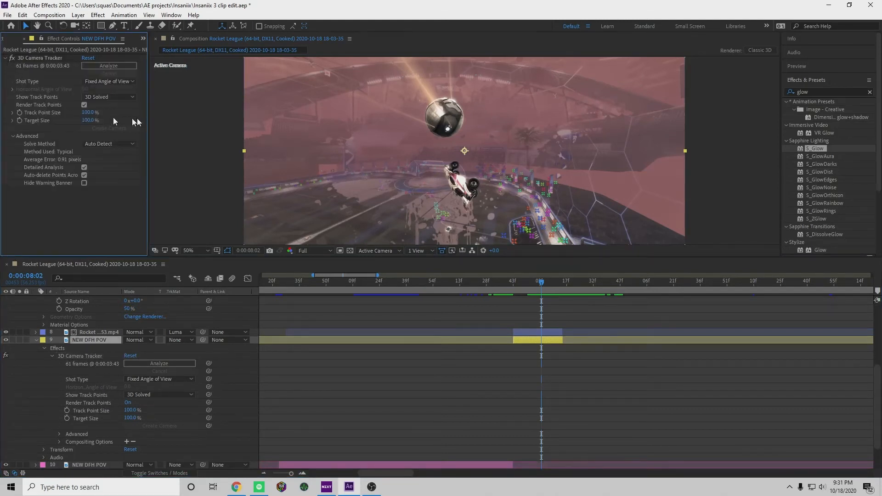
click(84, 105)
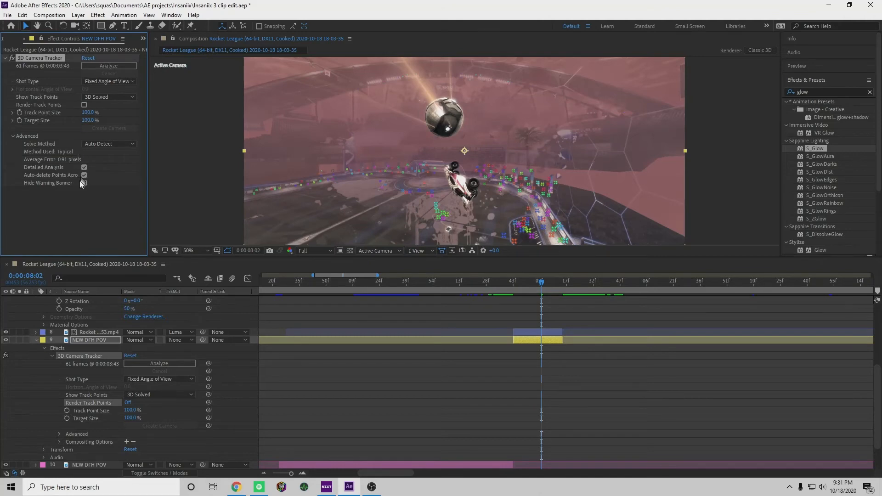
click(106, 226)
mouse_move(541, 283)
mouse_down()
mouse_move(525, 286)
mouse_move(548, 287)
mouse_up()
click(5, 58)
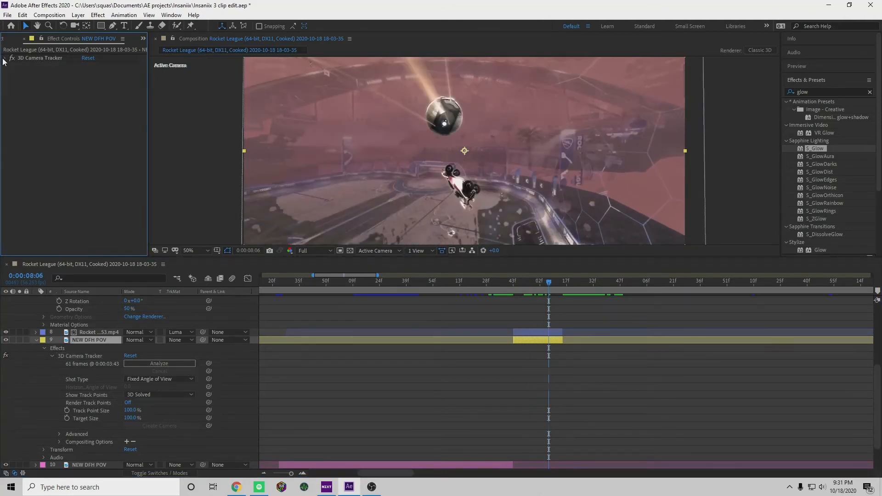
click(36, 340)
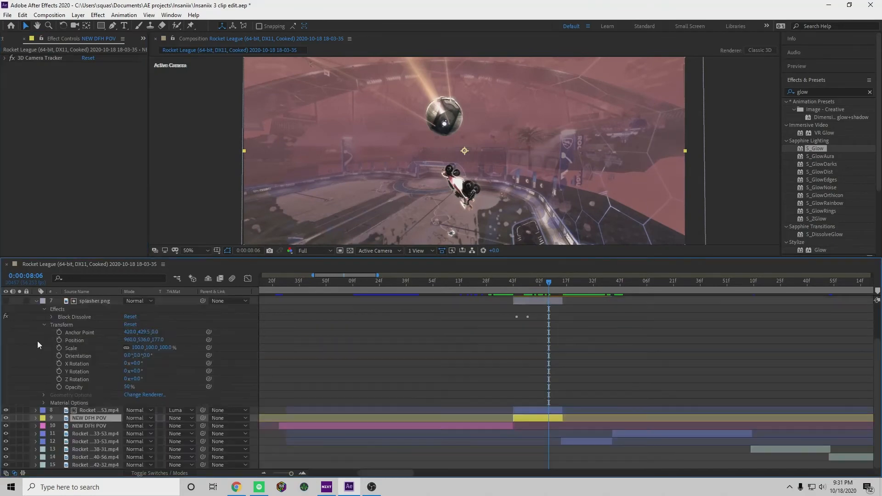
Set the splasher.png matte layer's opacity to 100% and check the transition at 0:00:08:00
scroll(37, 317, up, 2)
click(36, 326)
drag(549, 285, 551, 319)
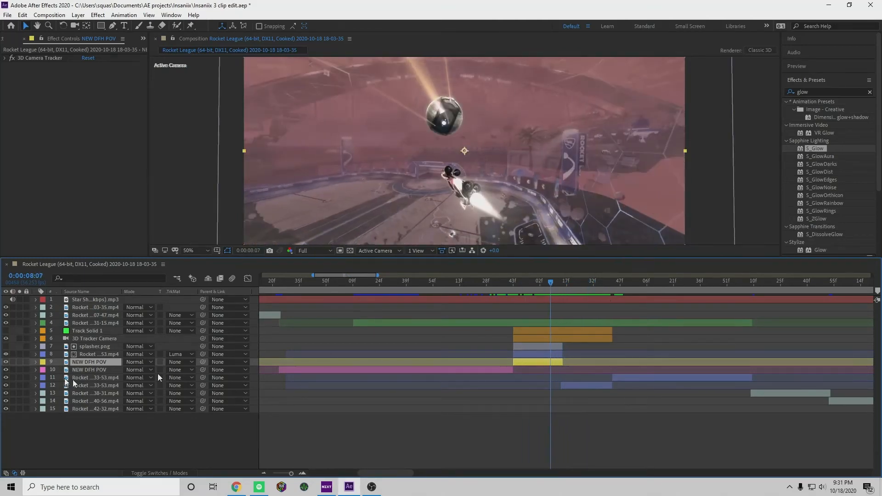
scroll(36, 349, down, 1)
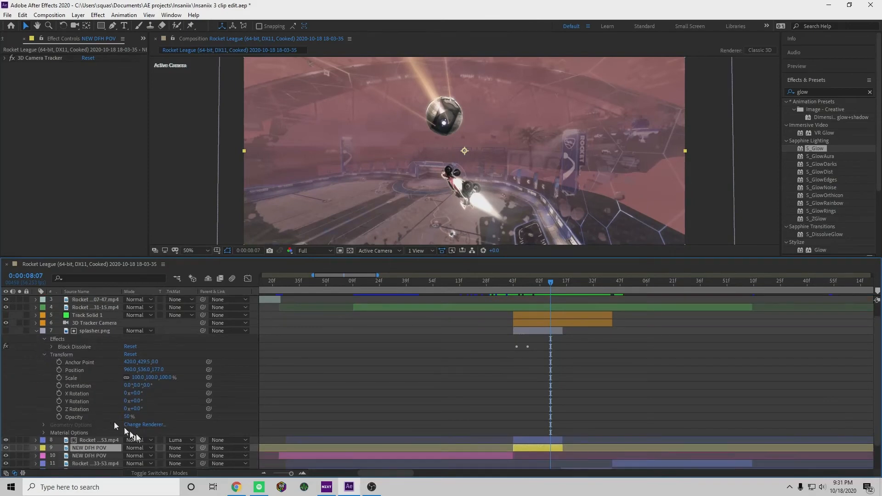
key(Return)
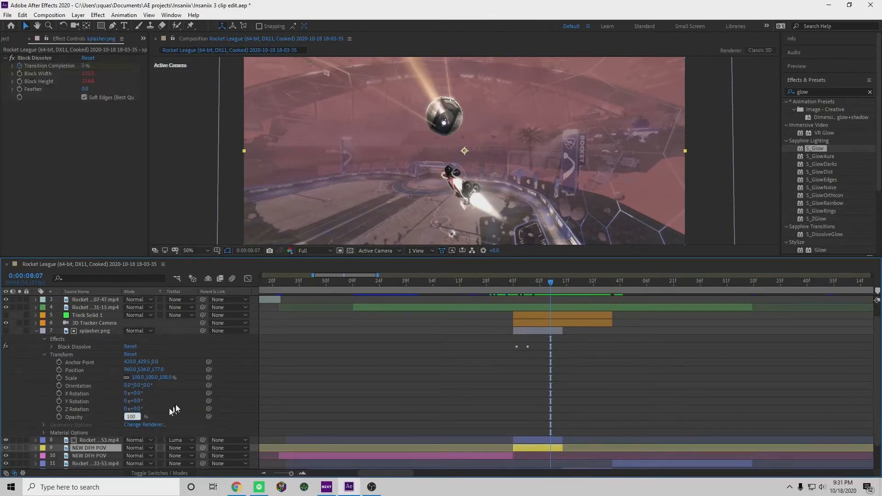
mouse_move(552, 290)
mouse_down()
mouse_move(520, 297)
mouse_move(559, 299)
mouse_move(539, 299)
mouse_up()
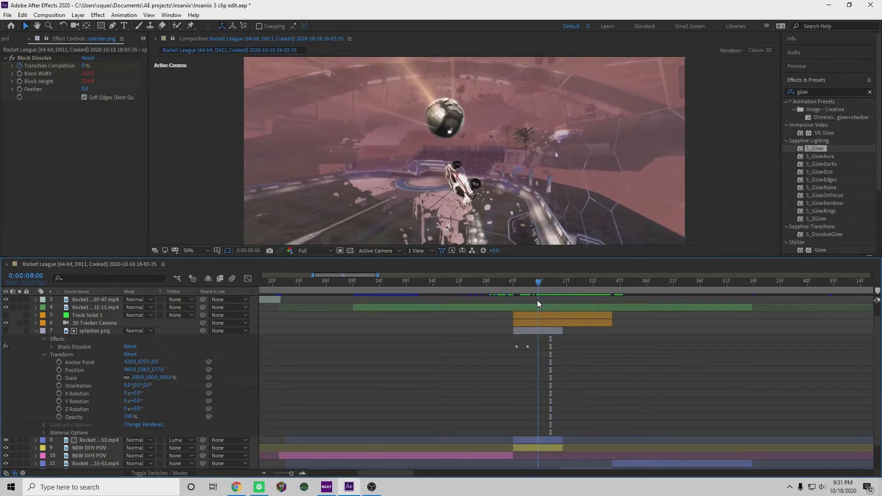
click(36, 331)
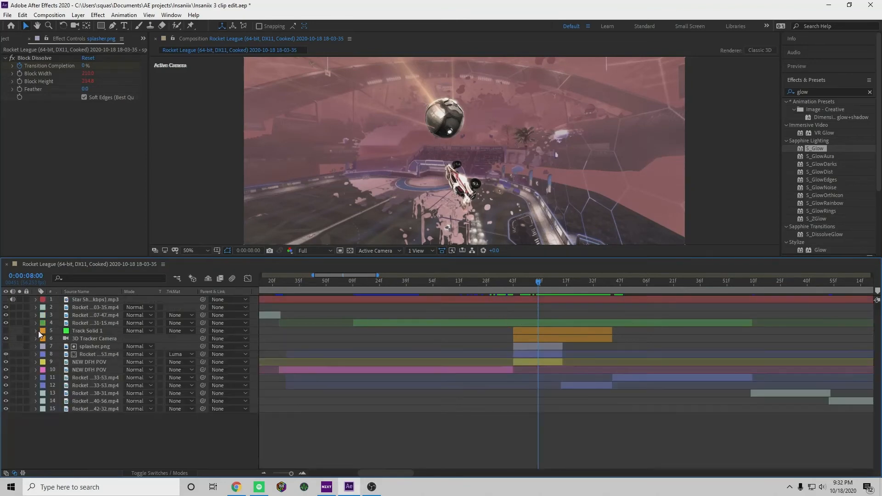
Add a second splasher.png to the composition and place it directly below the luma-matted Rocket clip, above the yellow NEW DFH POV layer
click(29, 41)
drag(51, 169, 89, 345)
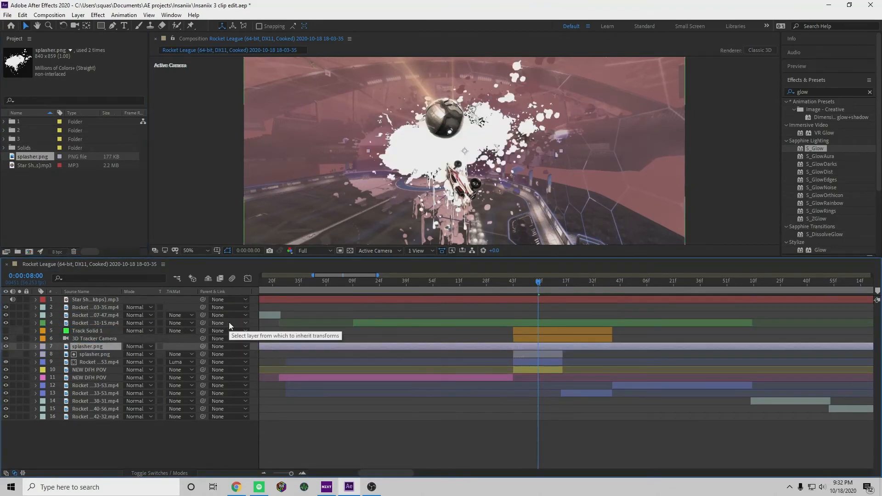
drag(114, 345, 105, 361)
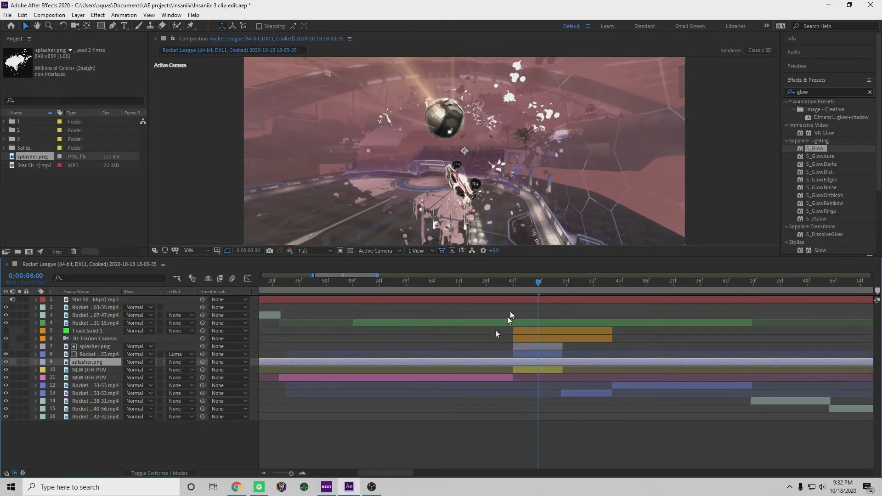
Trim the new splasher.png layer to run from 0:00:07:43 to 0:00:08:13
drag(540, 285, 515, 297)
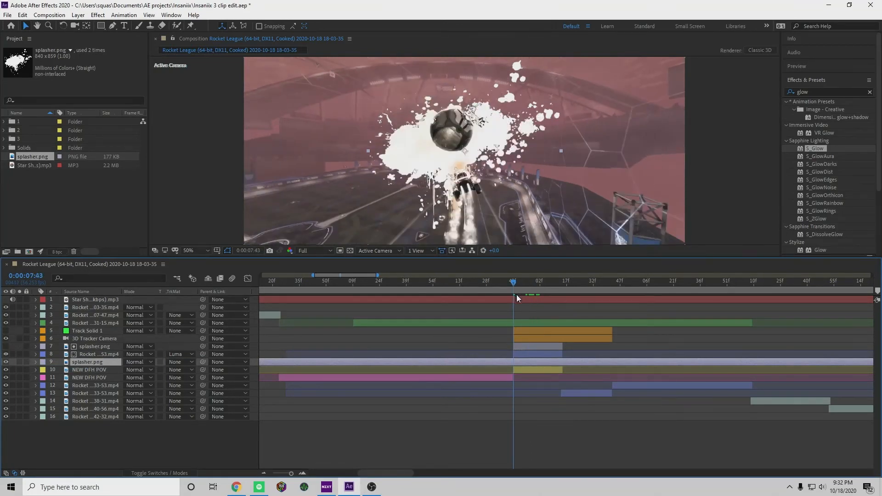
key(alt+bracketleft)
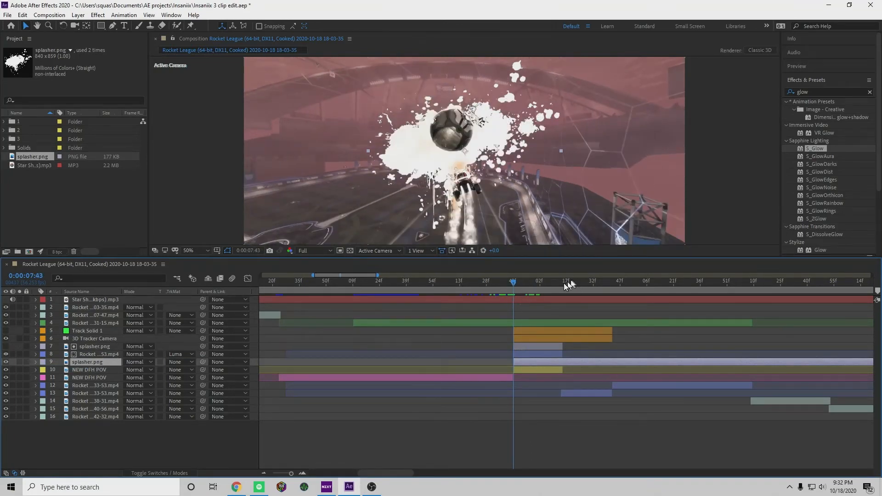
click(561, 283)
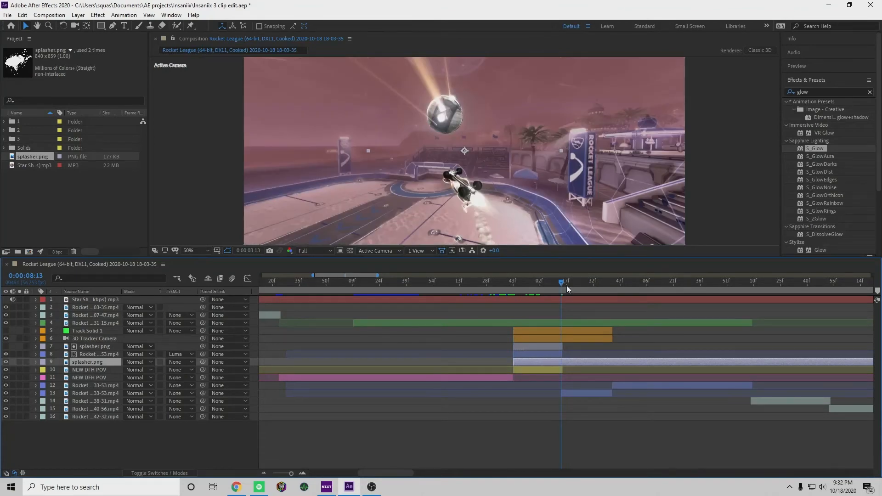
key(alt+bracketright)
Make the new splasher.png a 3D layer and check it against the matte splash up to 0:00:08:00
drag(568, 285, 533, 301)
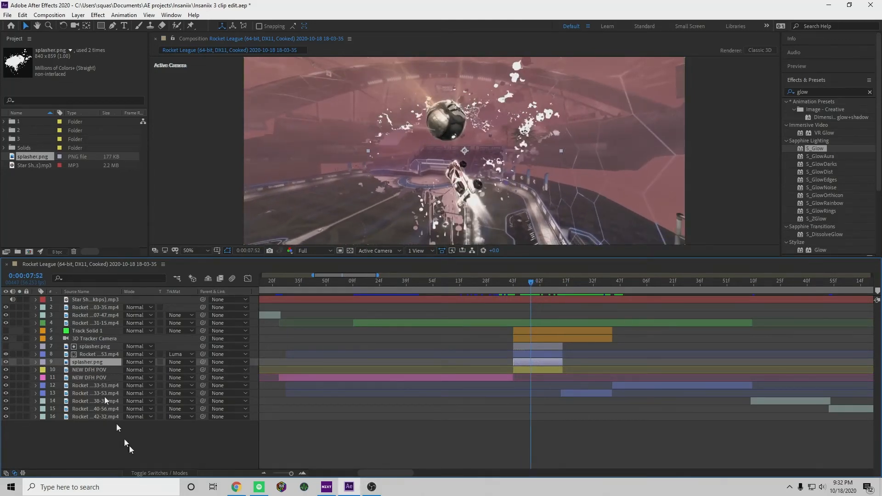
click(147, 475)
click(175, 362)
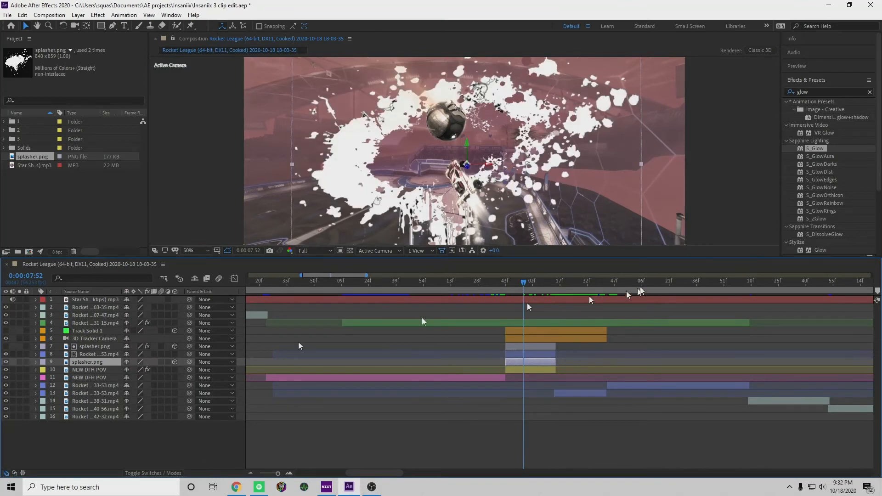
mouse_move(520, 289)
mouse_down()
mouse_move(511, 288)
mouse_move(547, 288)
mouse_move(529, 290)
mouse_up()
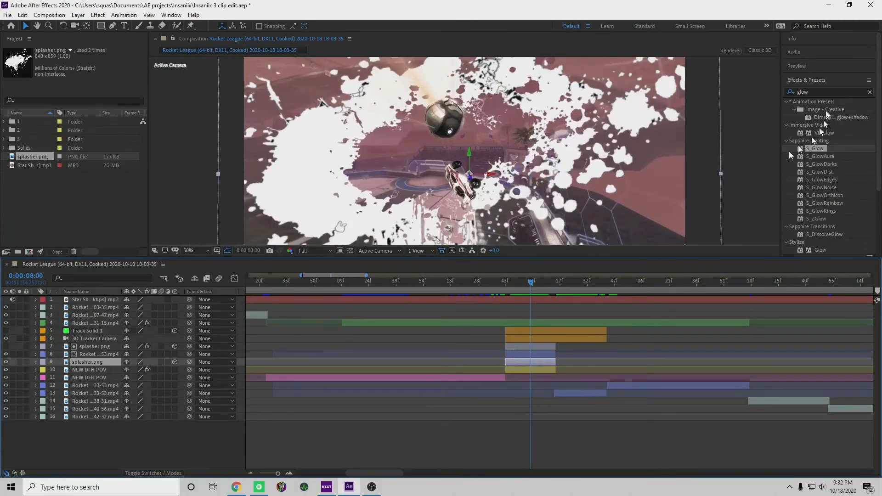
Apply S_Glow to the new splasher.png layer and set the glow colour to yellow DDE00B
drag(821, 148, 533, 363)
click(91, 130)
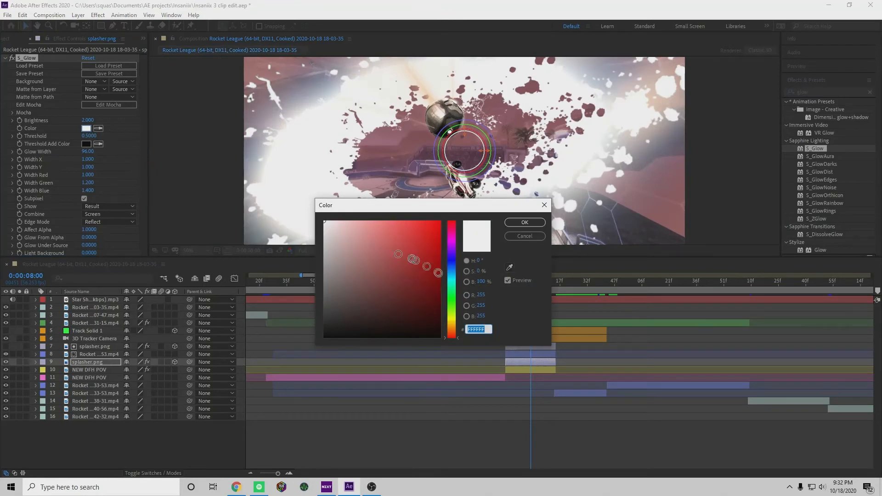
drag(452, 317, 452, 325)
drag(416, 236, 436, 237)
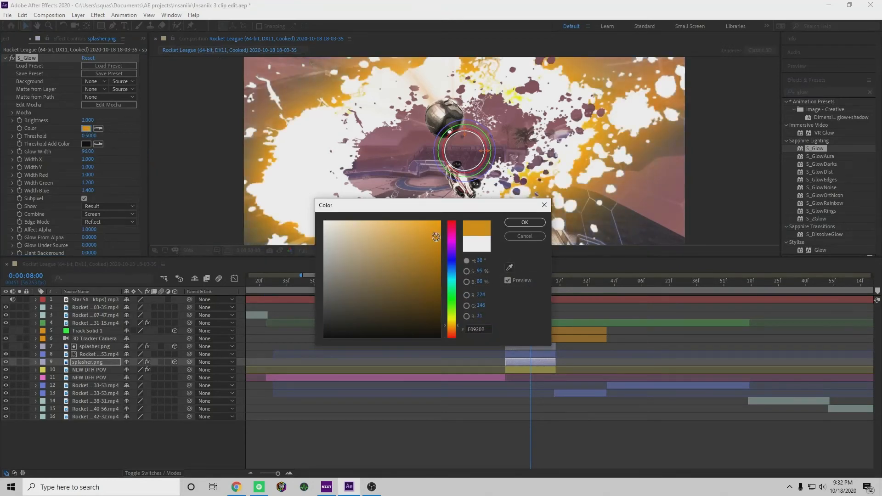
click(456, 318)
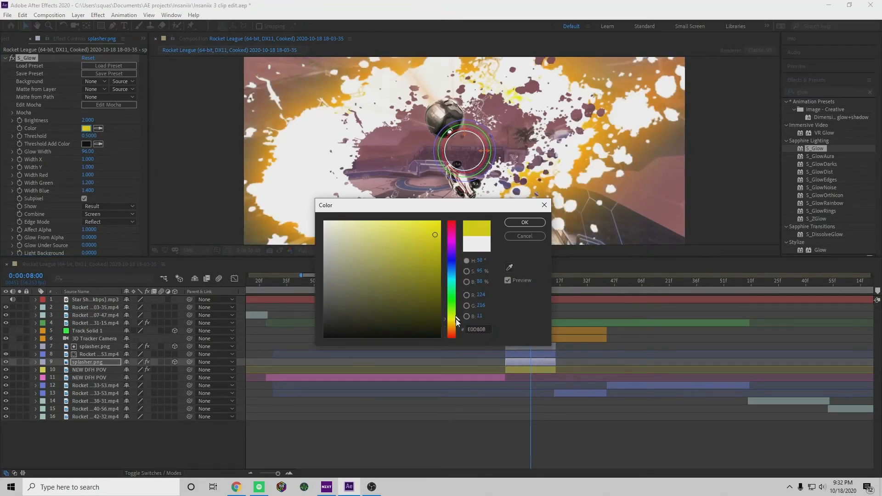
click(525, 223)
Enable Expand Borders in the new splasher.png layer's S_Glow settings and preview the glow through 0:00:08:03
mouse_move(531, 281)
mouse_down()
mouse_move(509, 290)
mouse_move(518, 293)
mouse_up()
scroll(87, 246, down, 3)
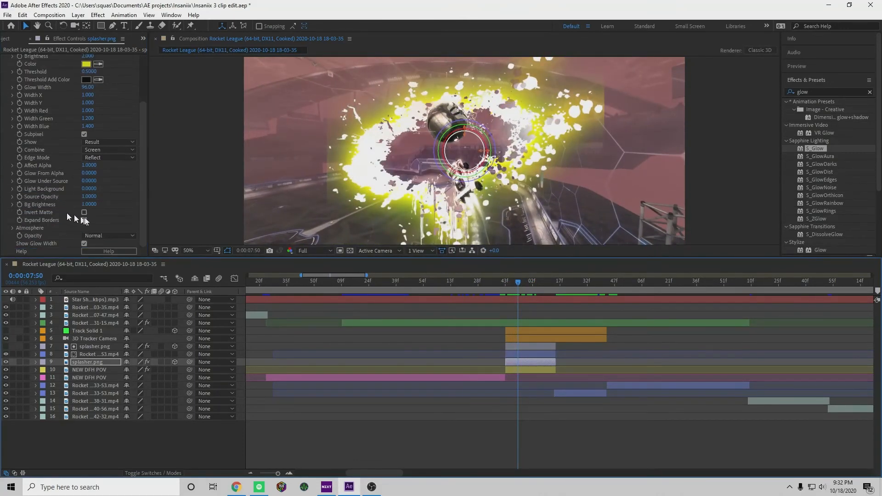
click(84, 220)
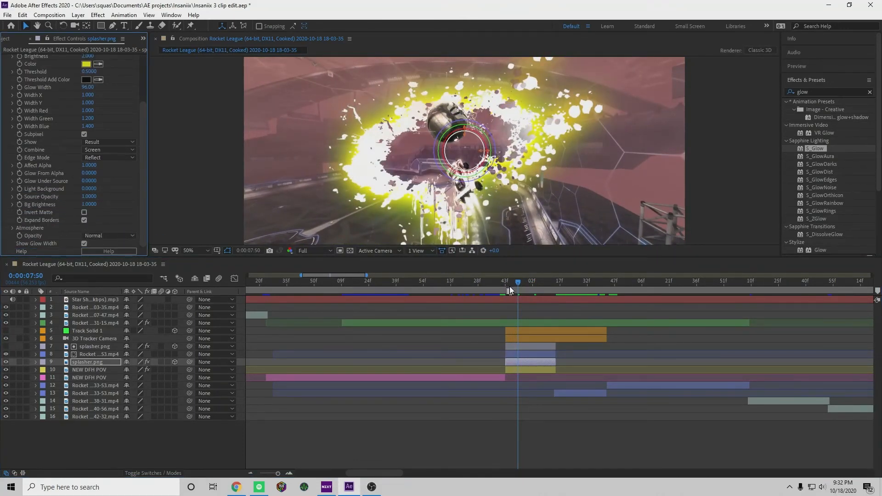
mouse_move(517, 291)
mouse_down()
mouse_move(535, 288)
mouse_move(478, 291)
mouse_move(487, 283)
mouse_move(531, 300)
mouse_move(530, 289)
mouse_up()
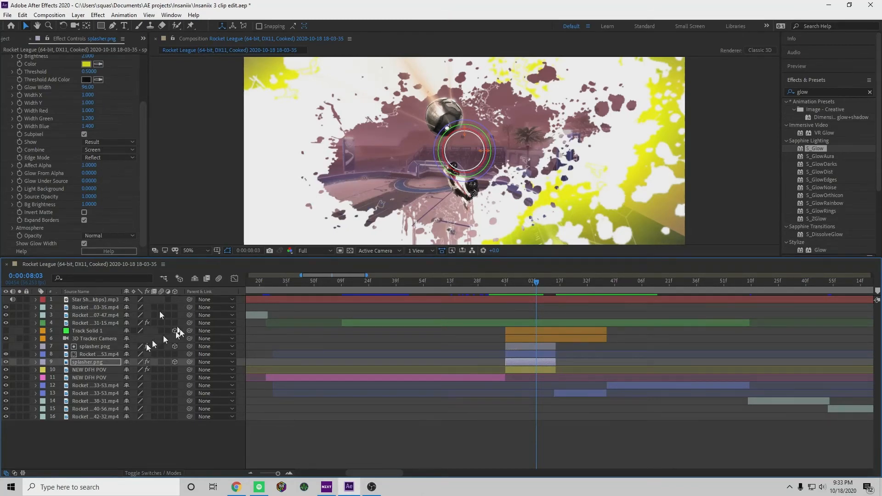
Add a Color Overlay layer style to the new splasher.png layer and check it at 0:00:07:54
click(36, 363)
right_click(100, 363)
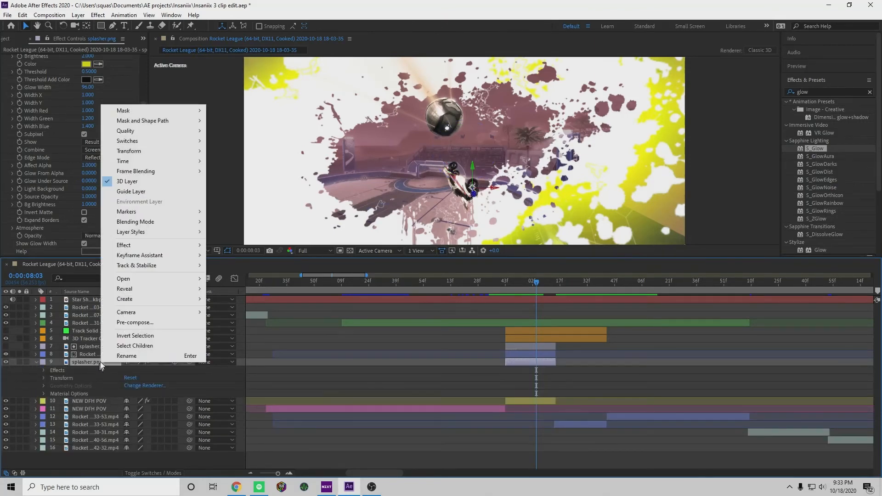
mouse_move(167, 234)
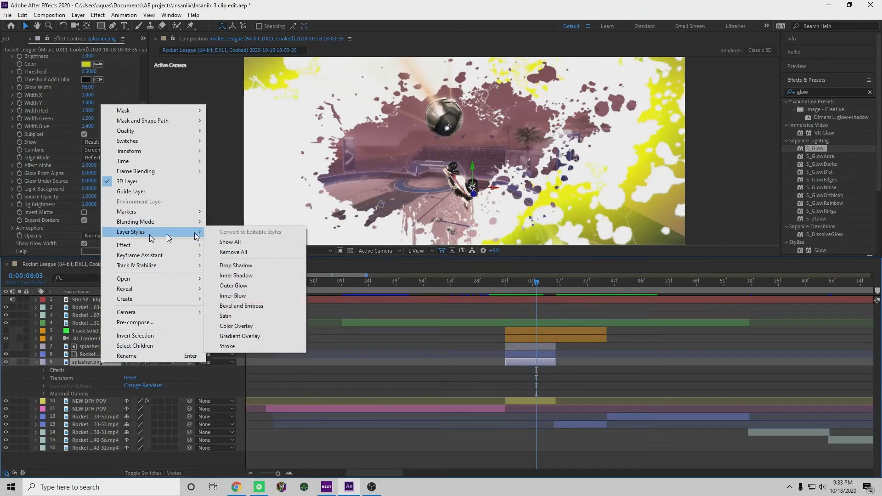
click(244, 326)
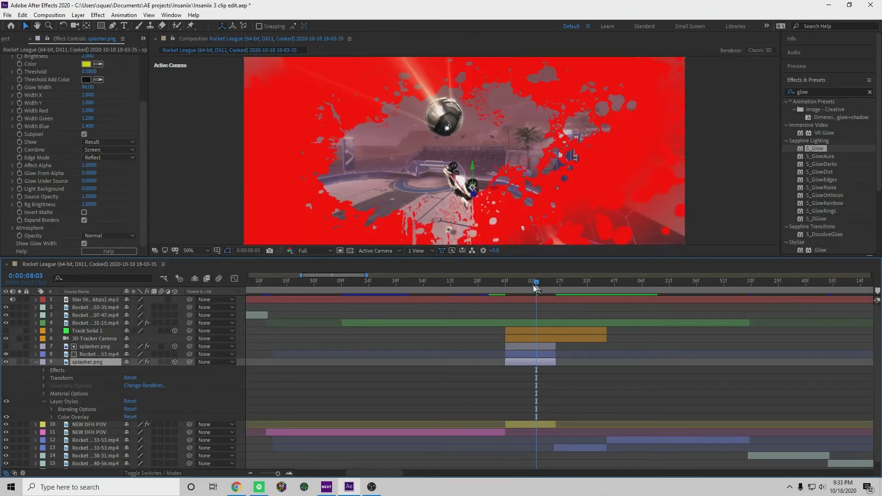
mouse_move(536, 288)
mouse_down()
mouse_move(509, 292)
mouse_move(528, 299)
mouse_up()
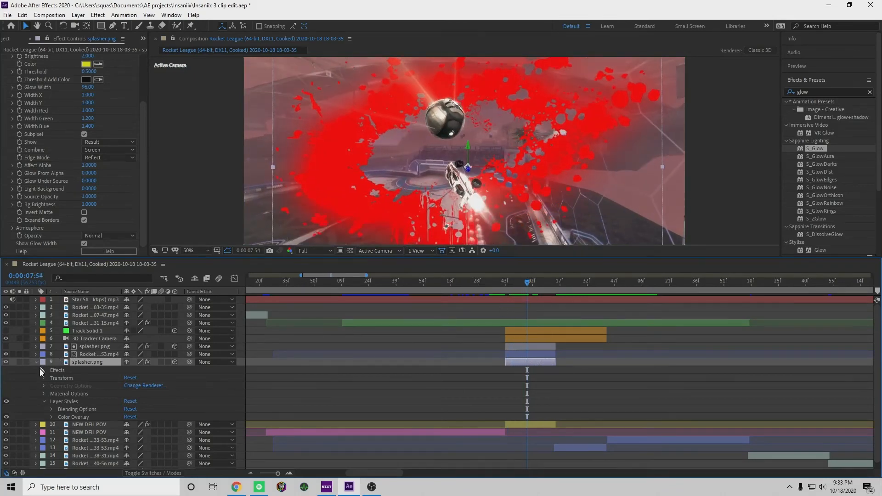
Delete the S_Glow effect from the splasher.png layer that has the Color Overlay
scroll(39, 374, down, 1)
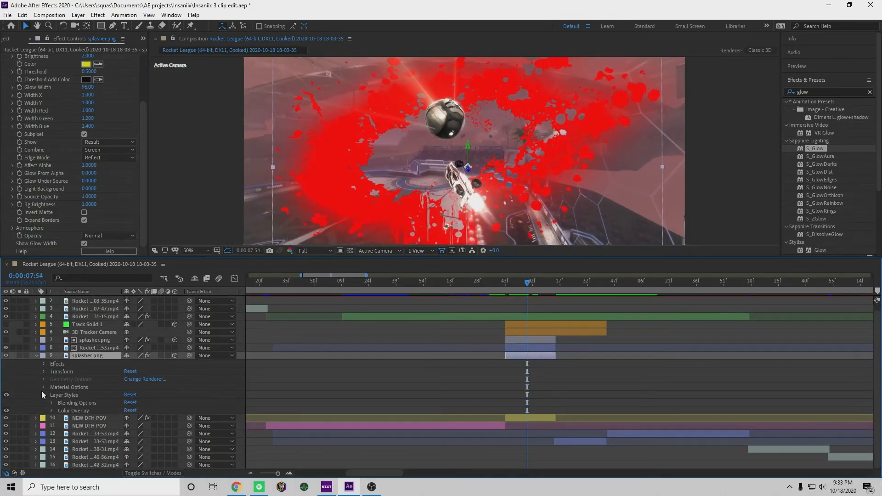
scroll(53, 121, up, 3)
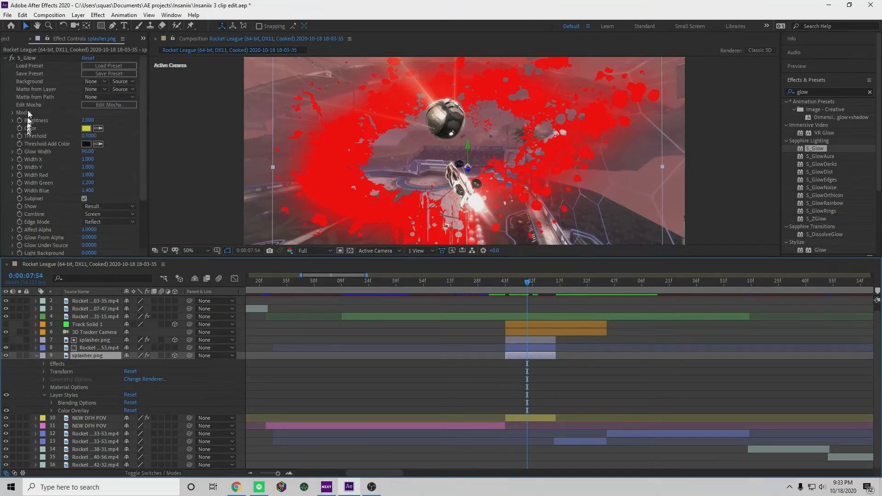
click(31, 57)
key(Delete)
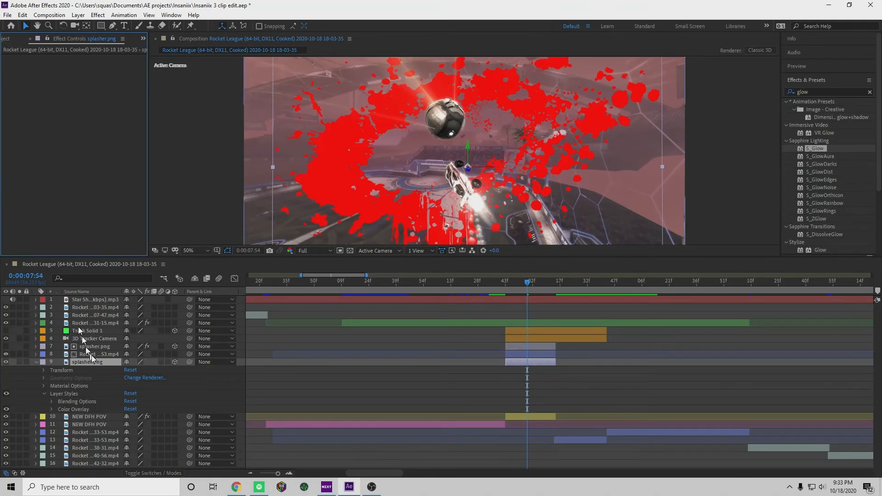
Set the Color Overlay colour of the lower splasher.png layer to blue 0006FF
click(44, 394)
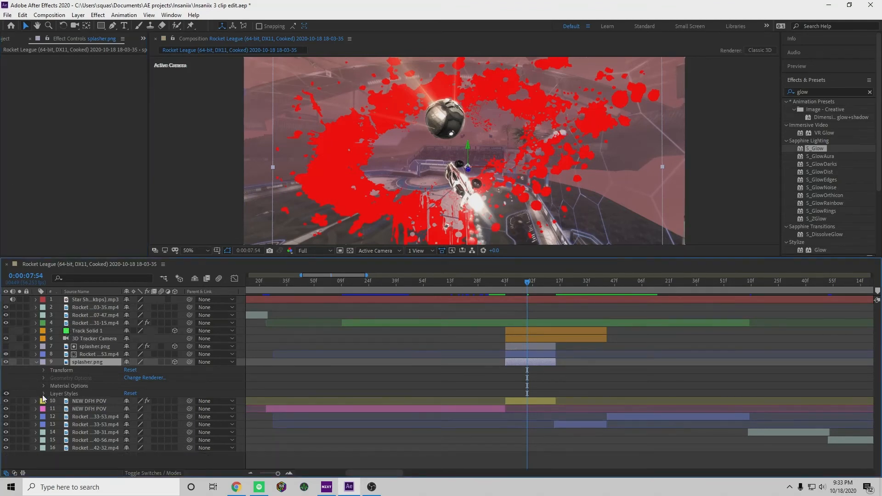
click(44, 394)
click(52, 409)
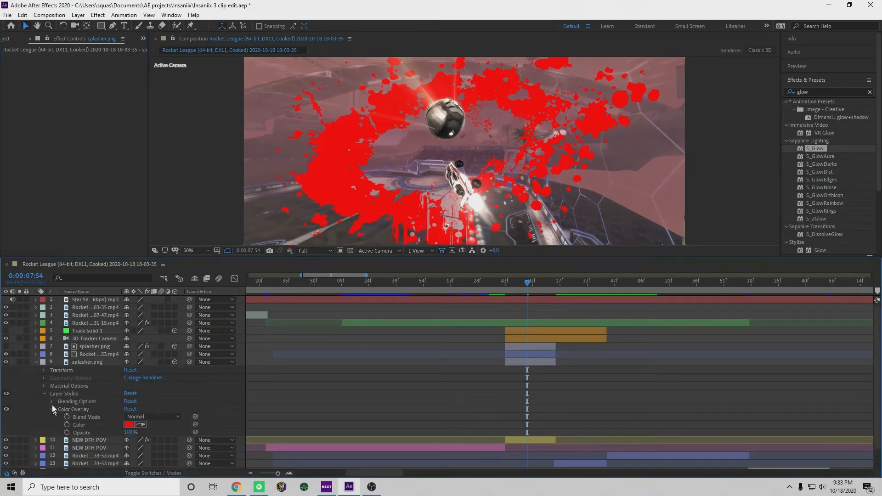
click(129, 403)
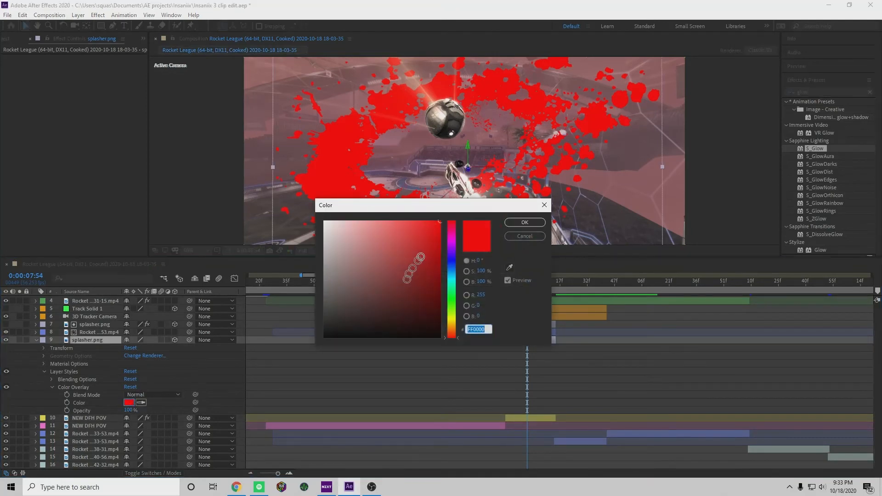
drag(452, 254, 454, 263)
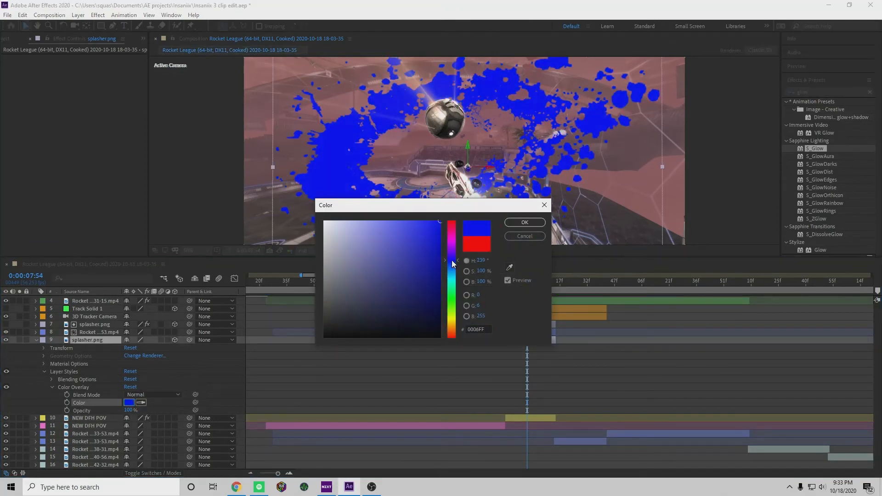
click(525, 222)
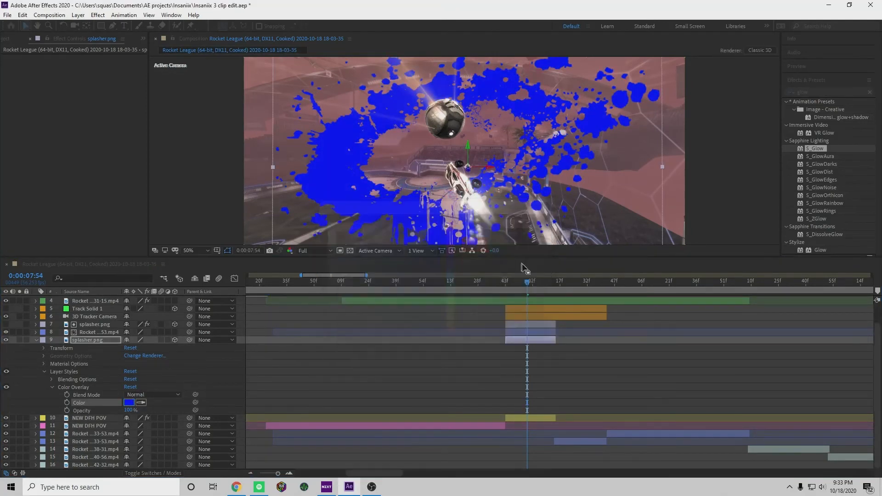
Set the preview resolution to Half and play back the blue splash transition from 0:00:07:23
drag(527, 281, 495, 307)
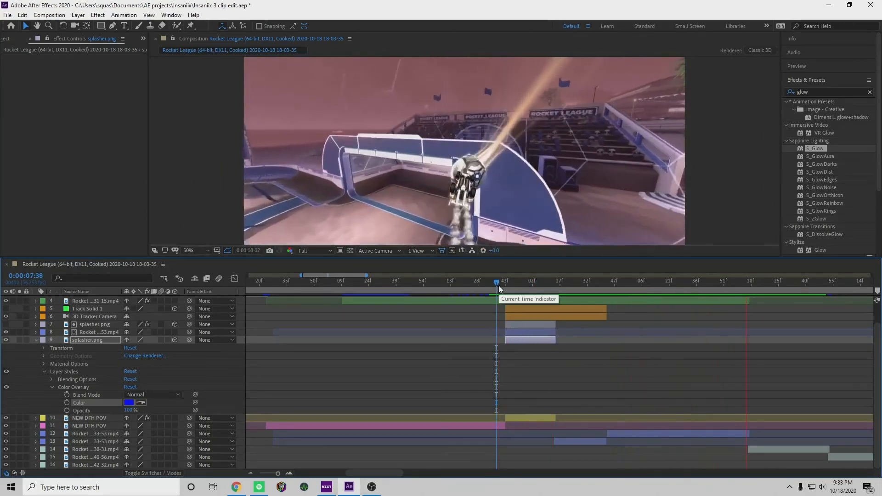
drag(498, 286, 505, 286)
click(320, 252)
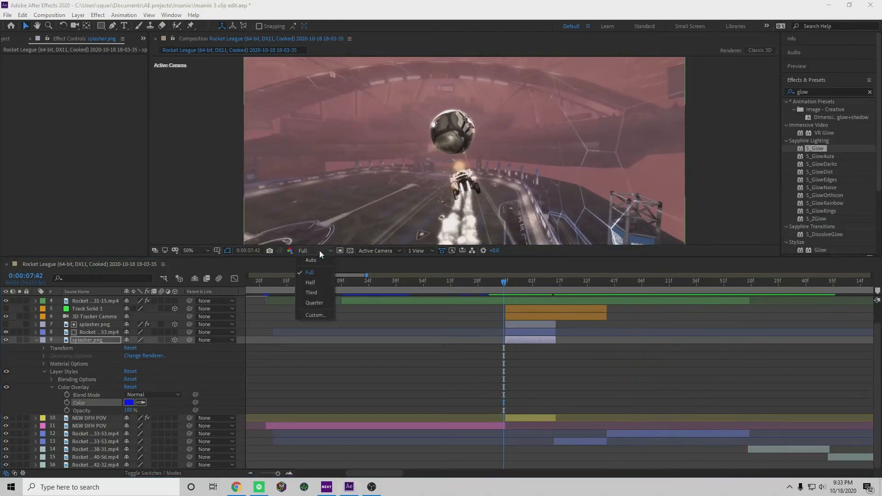
click(326, 286)
drag(505, 285, 464, 299)
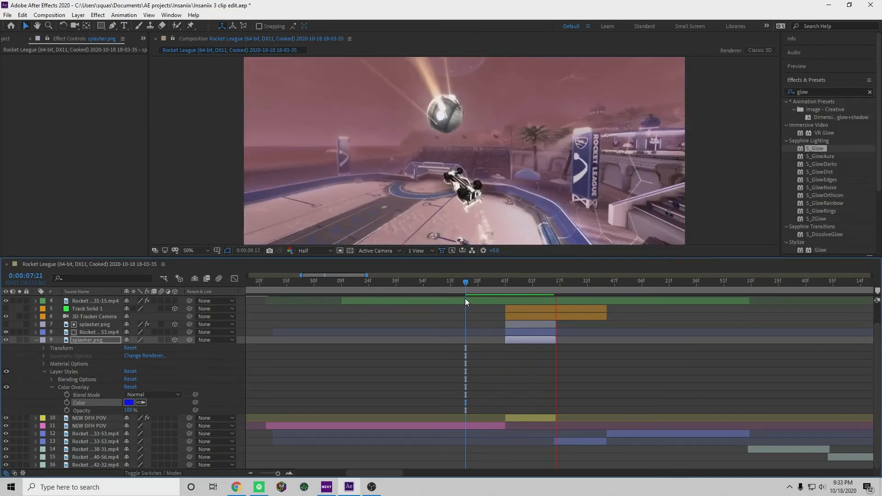
click(470, 286)
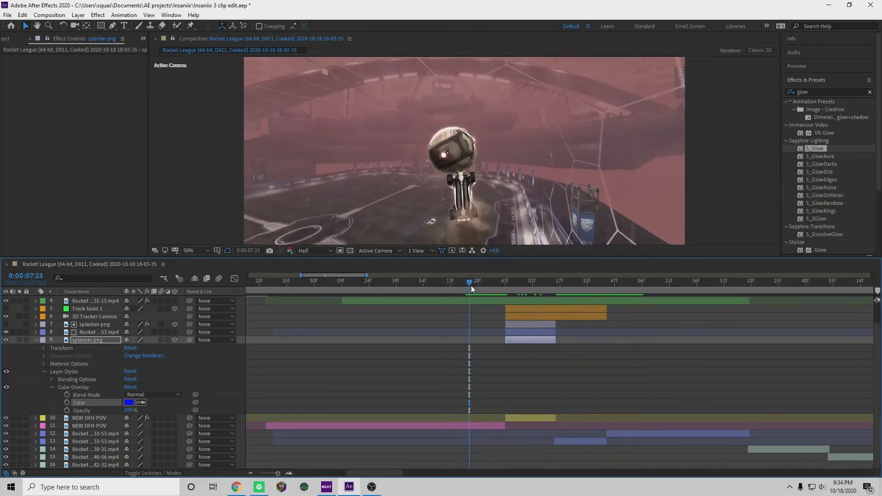
key(space)
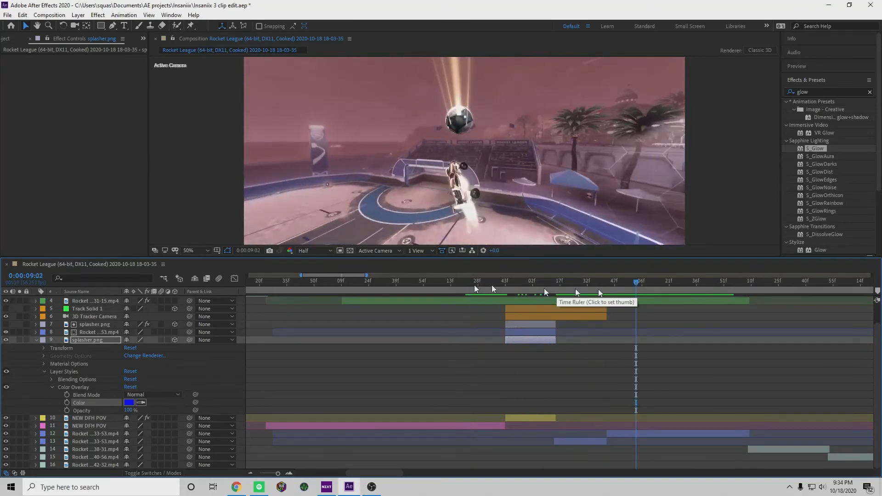
Apply S_GlowAura to the blue splasher.png layer and enable its Expand Borders option
drag(615, 281, 525, 290)
click(791, 94)
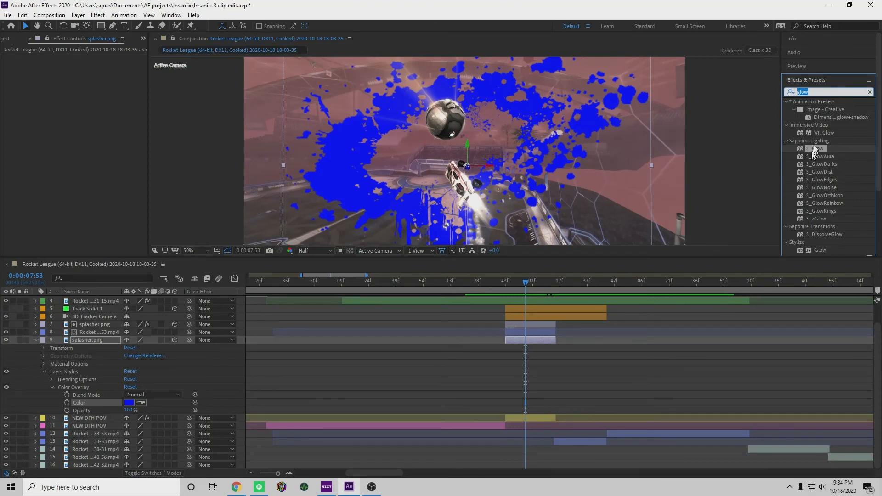
drag(812, 156, 533, 339)
mouse_move(525, 283)
mouse_down()
mouse_move(539, 288)
mouse_move(516, 288)
mouse_up()
scroll(30, 190, down, 3)
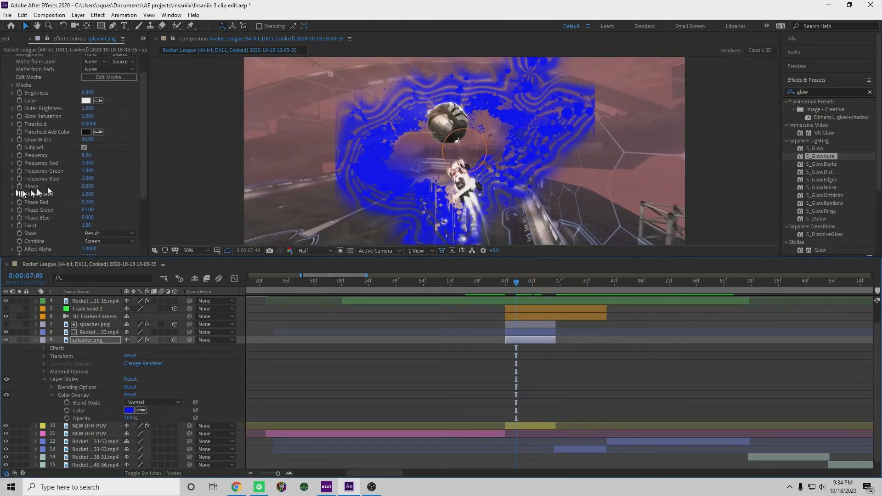
scroll(54, 213, down, 5)
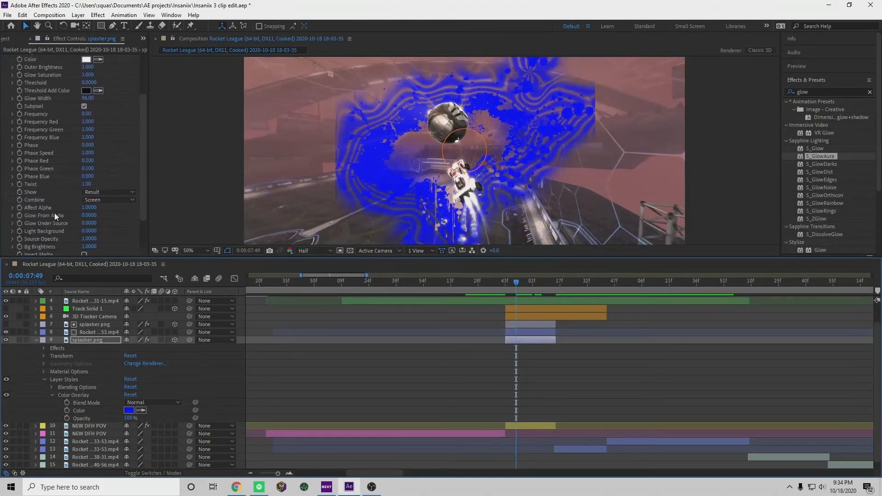
click(85, 228)
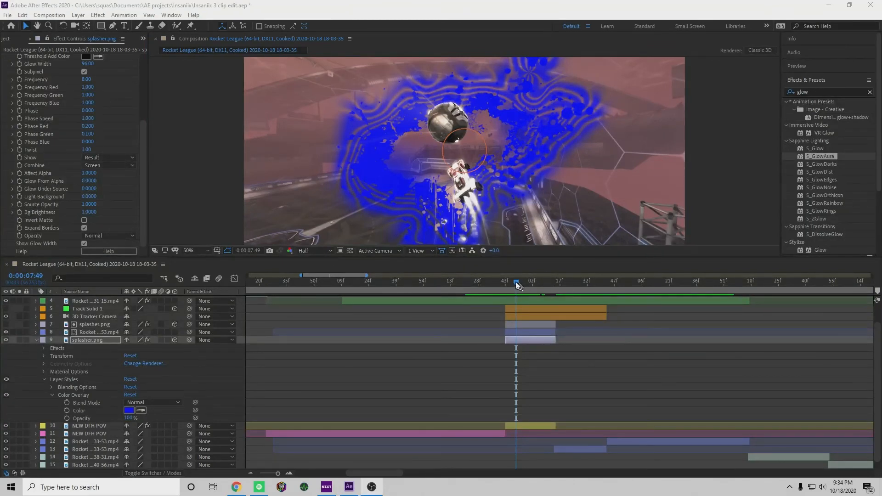
Apply the Dissolve - blobs preset to the blue splasher.png layer at 0:00:07:44 and check it at 0:00:08:01
drag(517, 283, 502, 322)
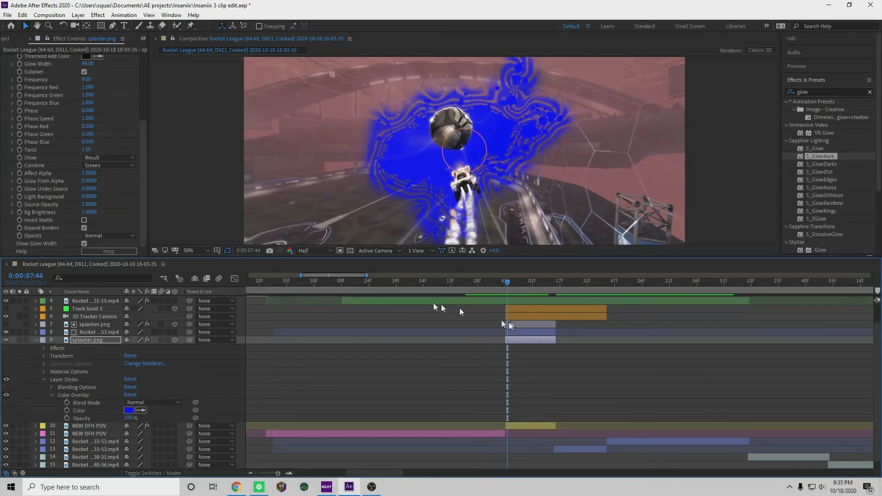
click(825, 90)
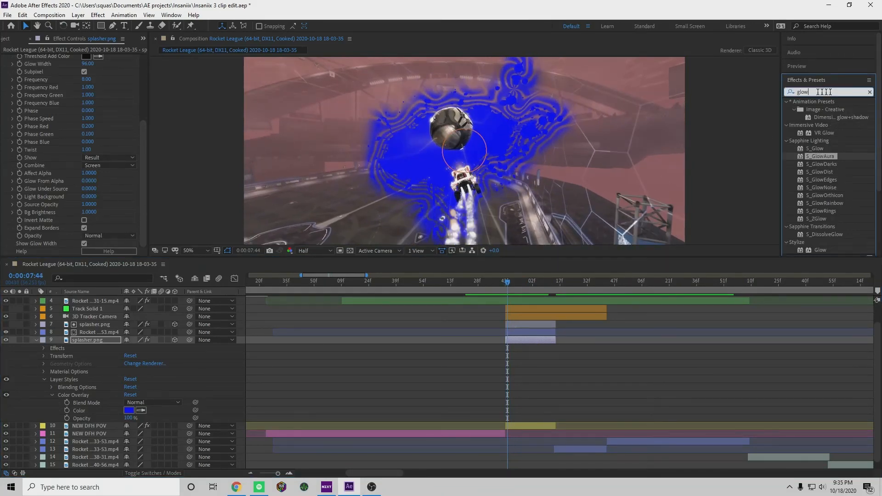
text(dissolve)
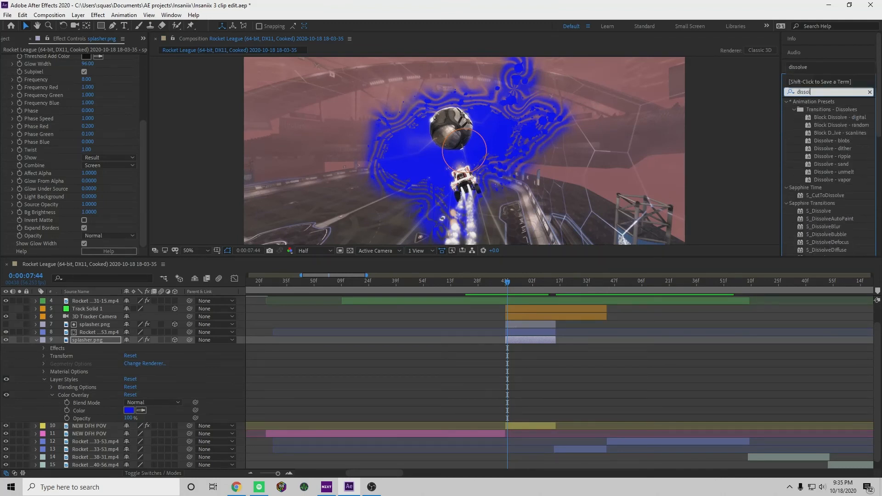
scroll(830, 133, down, 3)
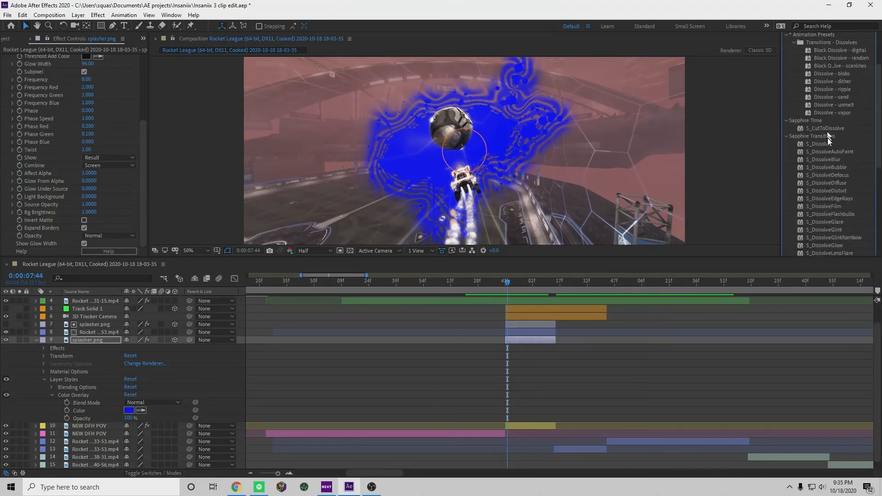
scroll(823, 123, up, 2)
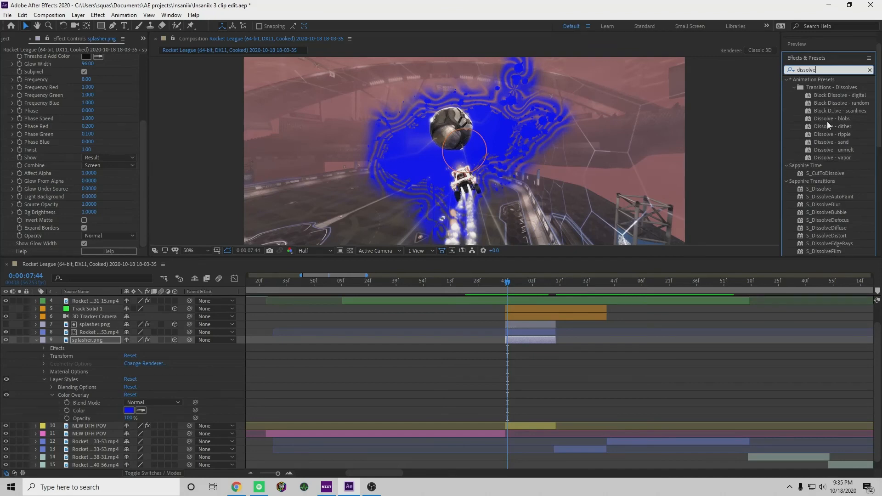
drag(828, 120, 533, 340)
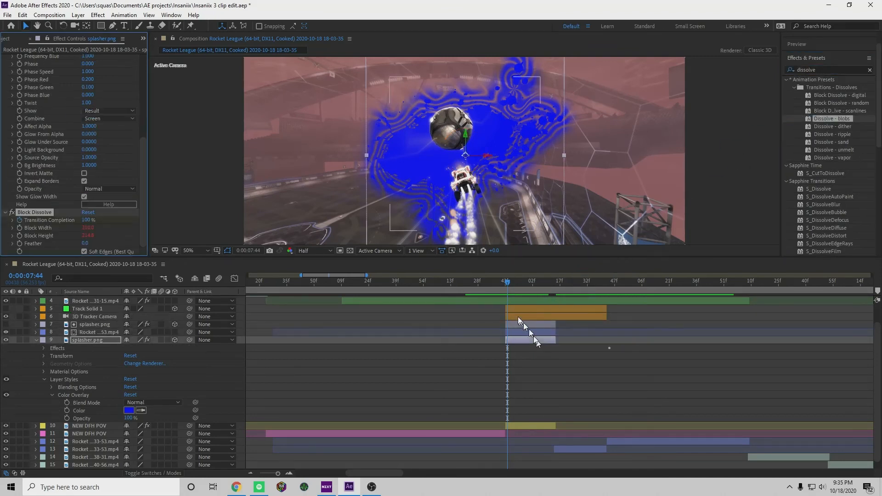
drag(508, 284, 531, 287)
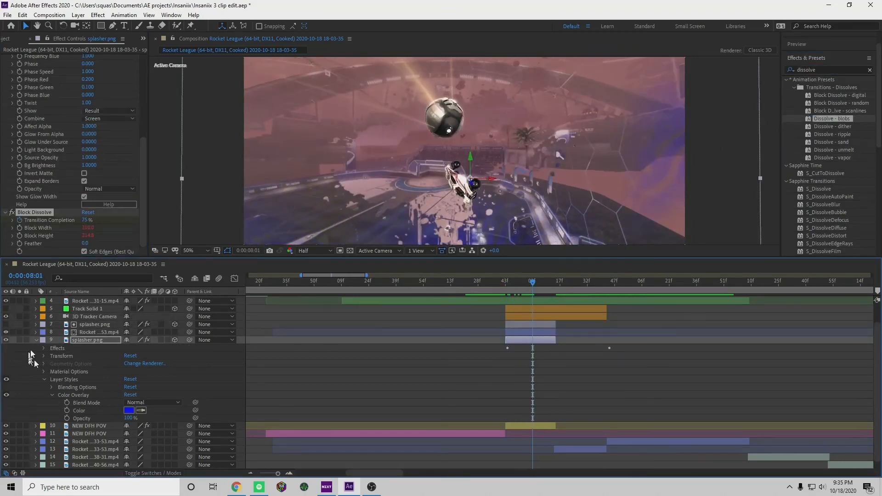
Move the blue splash layer's last Transition Completion keyframe to 0:00:07:50, matching the matte splasher.png layer's end keyframe
click(51, 395)
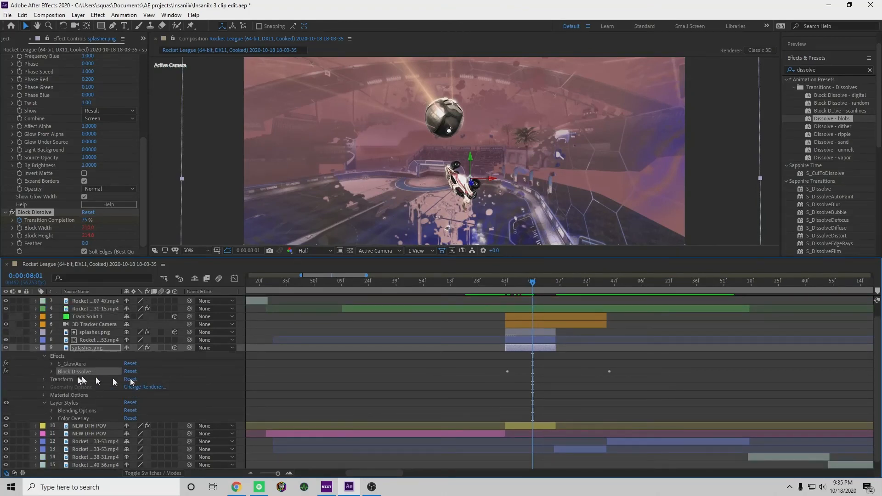
click(52, 372)
scroll(567, 376, down, 1)
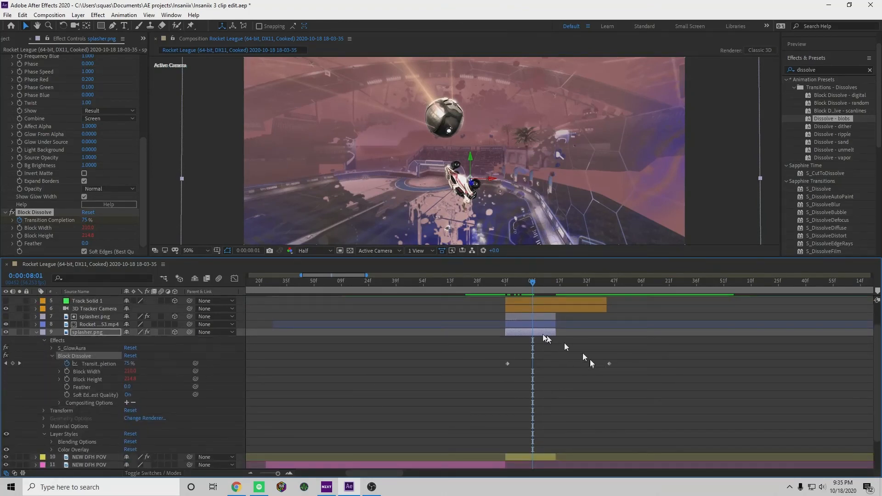
scroll(514, 329, up, 2)
click(36, 347)
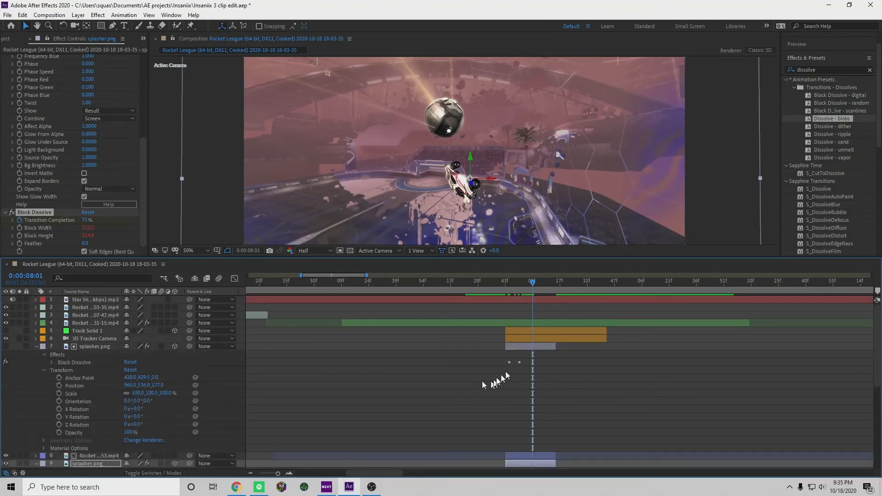
click(51, 363)
scroll(370, 362, down, 4)
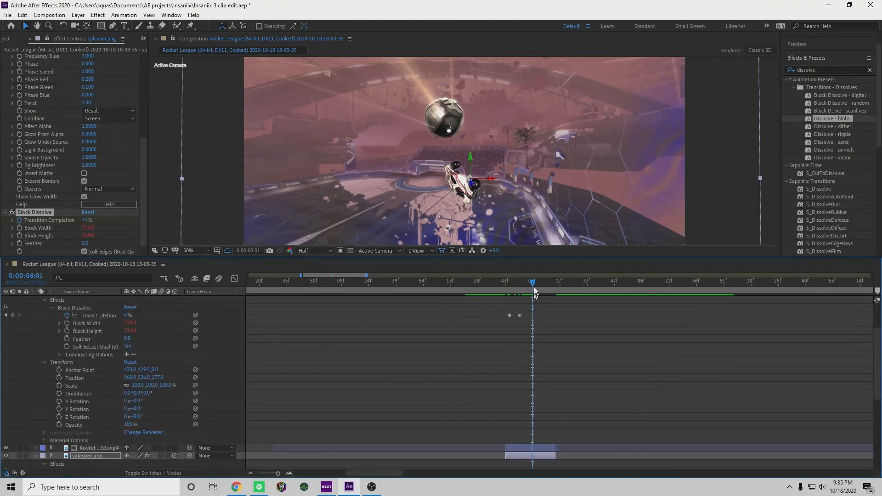
drag(534, 290, 518, 287)
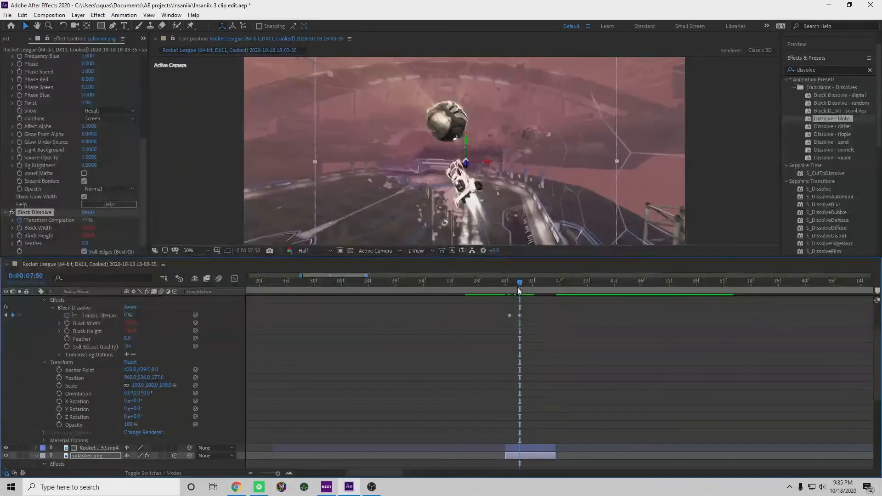
scroll(522, 325, down, 5)
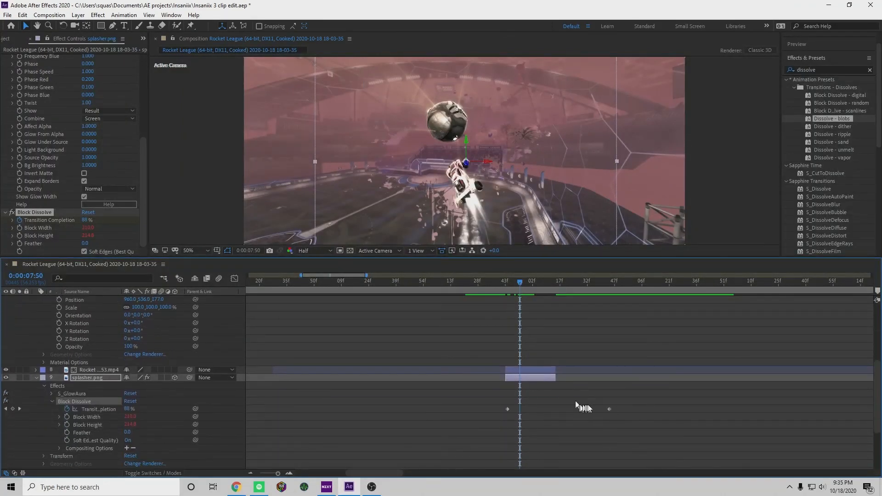
drag(607, 409, 525, 416)
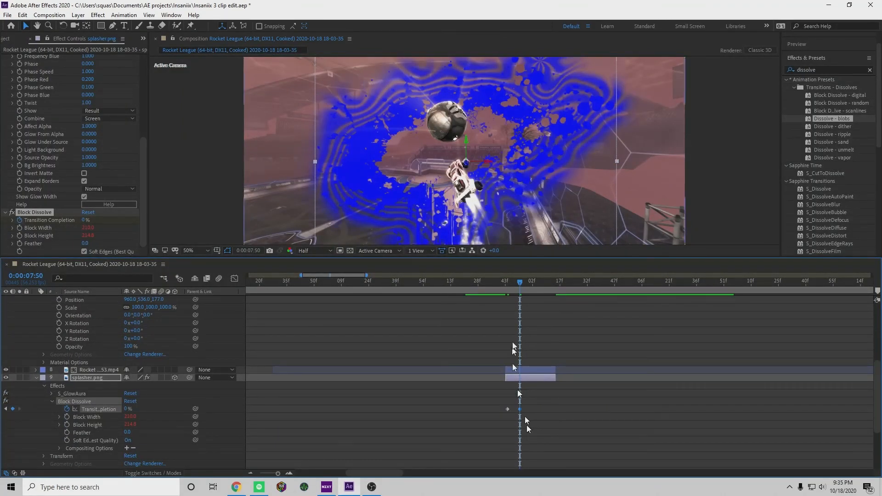
Align the blue splash layer's first Transition Completion keyframe with the matte's at 0:00:07:45 and preview from 0:00:07:37
scroll(527, 312, up, 3)
scroll(527, 311, up, 3)
drag(521, 286, 510, 285)
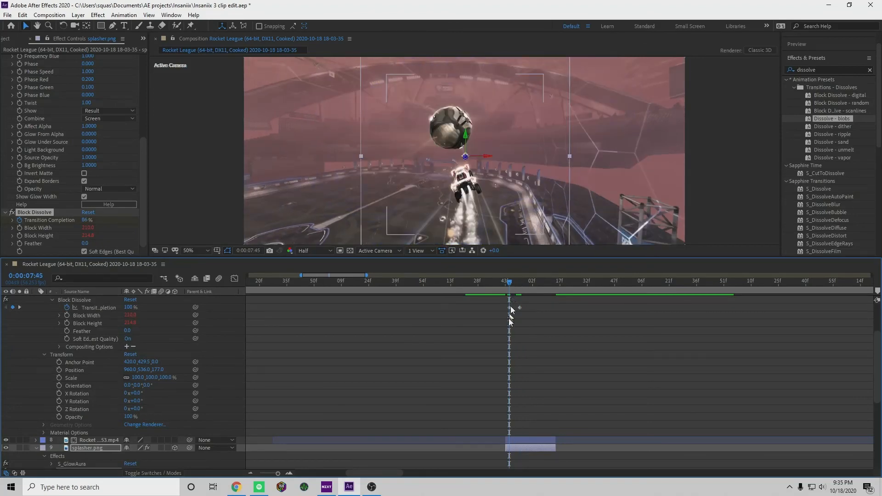
scroll(512, 358, down, 3)
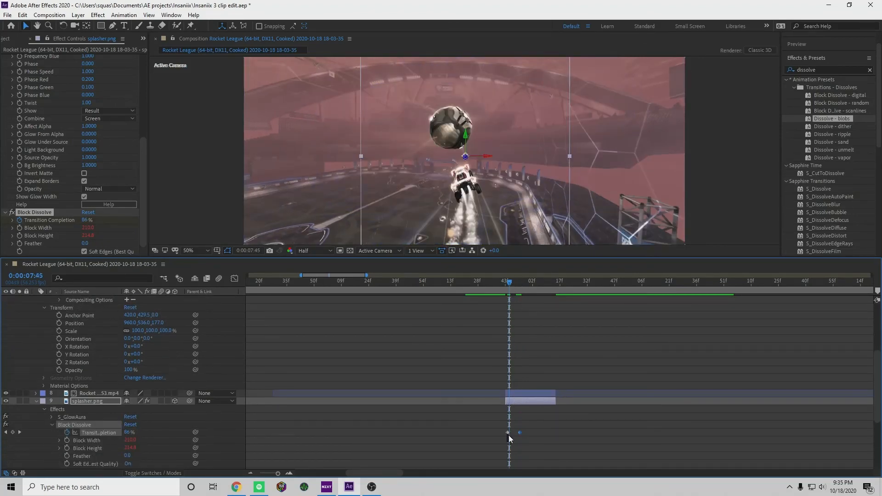
click(509, 432)
drag(512, 289, 495, 305)
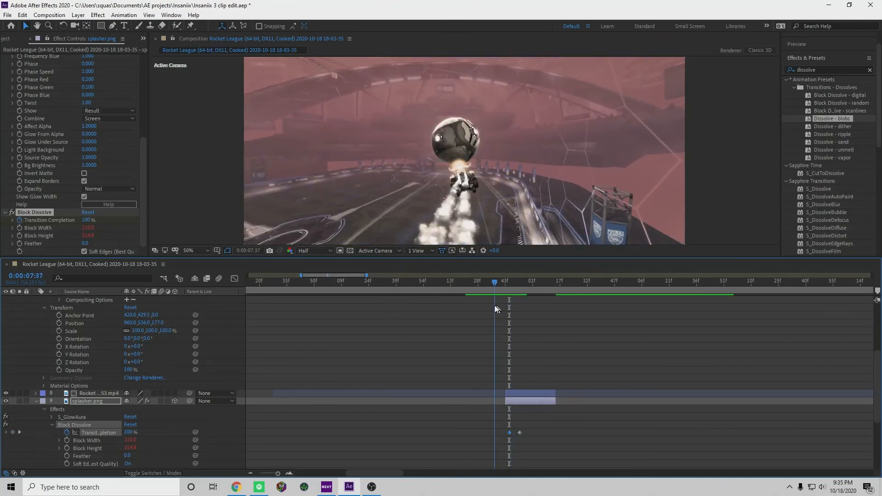
key(space)
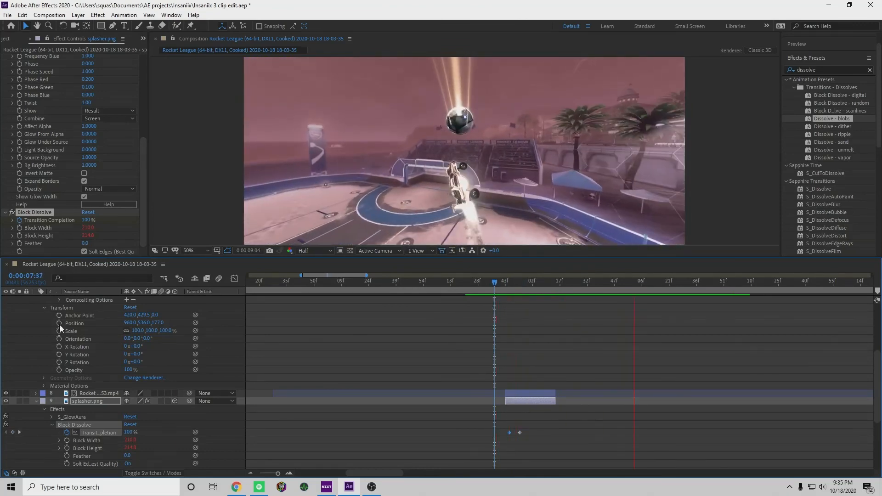
key(space)
Collapse the properties of both splasher.png layers and preview the synchronized dissolve from 0:00:07:27
scroll(55, 329, up, 3)
scroll(54, 330, up, 3)
click(40, 348)
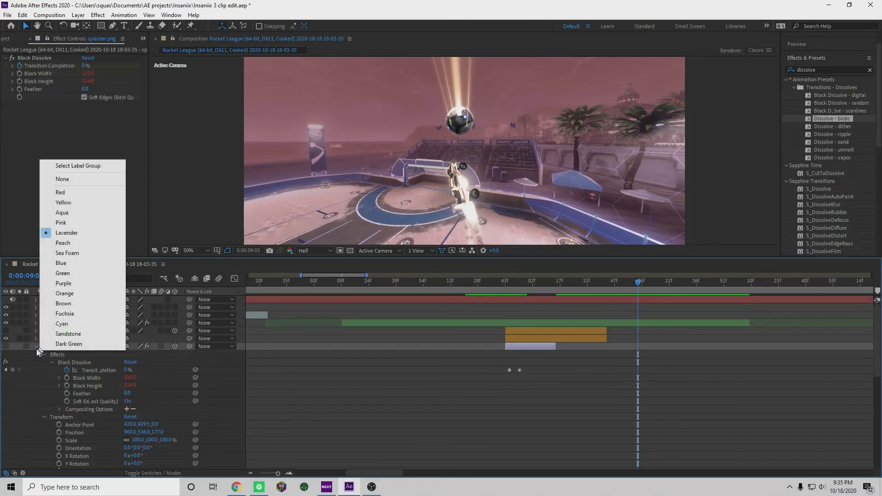
click(35, 348)
click(36, 360)
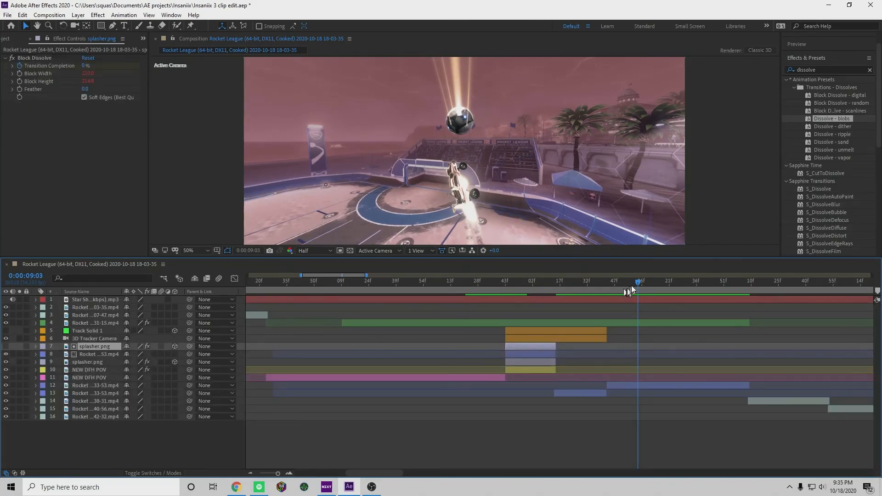
drag(632, 289, 477, 309)
key(space)
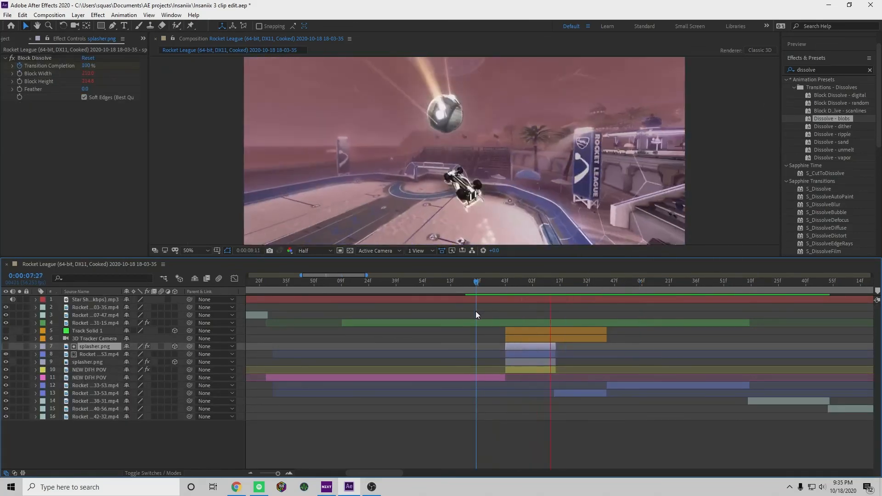
Preview the synchronized splash dissolve from 0:00:07:40
key(space)
drag(631, 290, 500, 310)
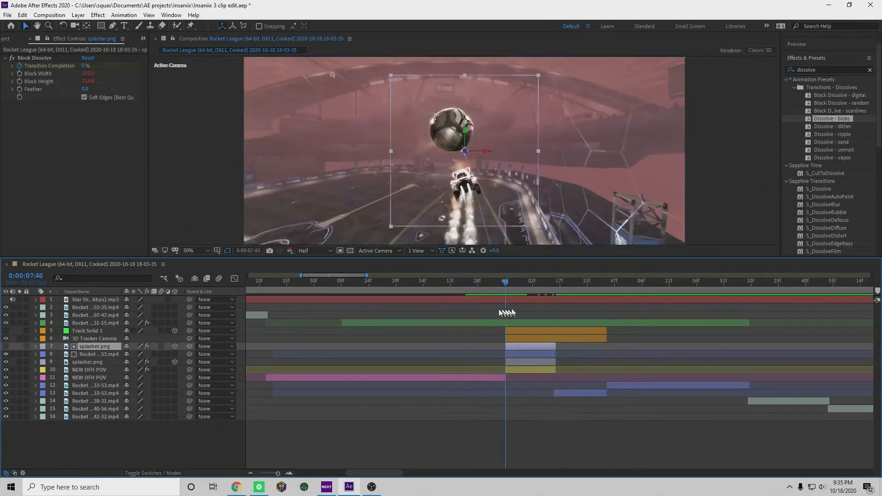
key(space)
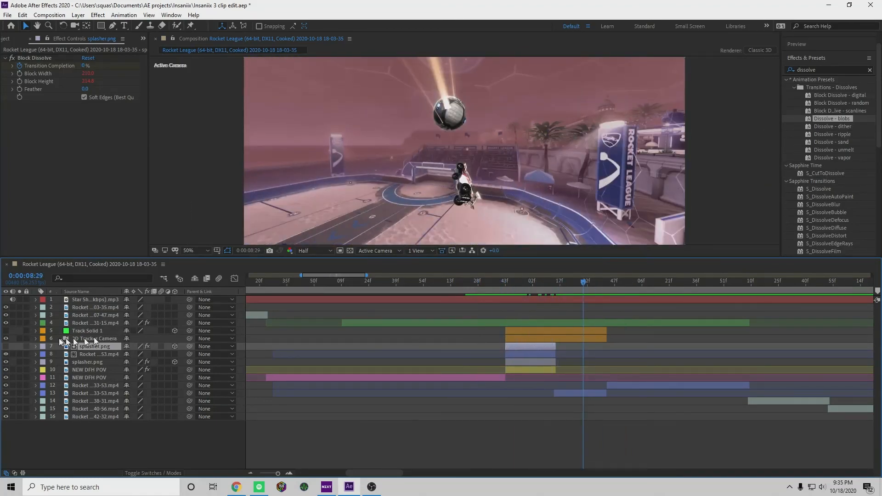
Pre-compose layers 4 through 13 into a new composition named PORTAL, moving all attributes into it
drag(17, 332, 264, 395)
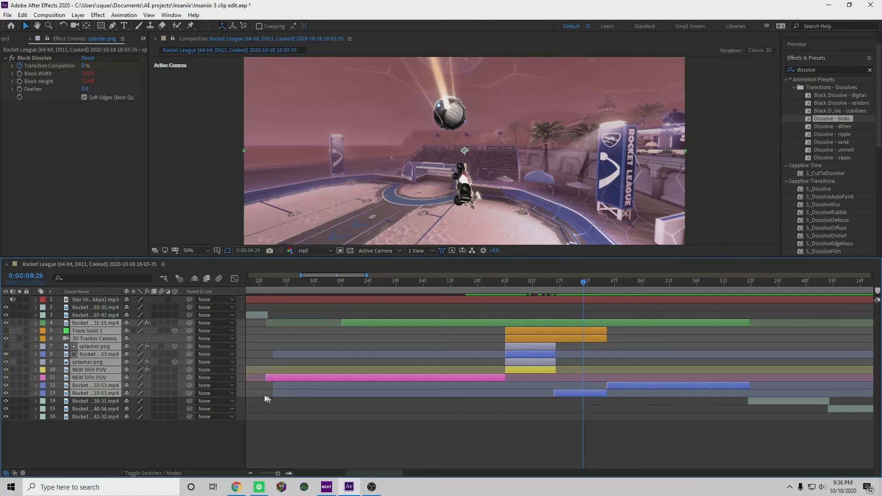
right_click(106, 358)
click(128, 318)
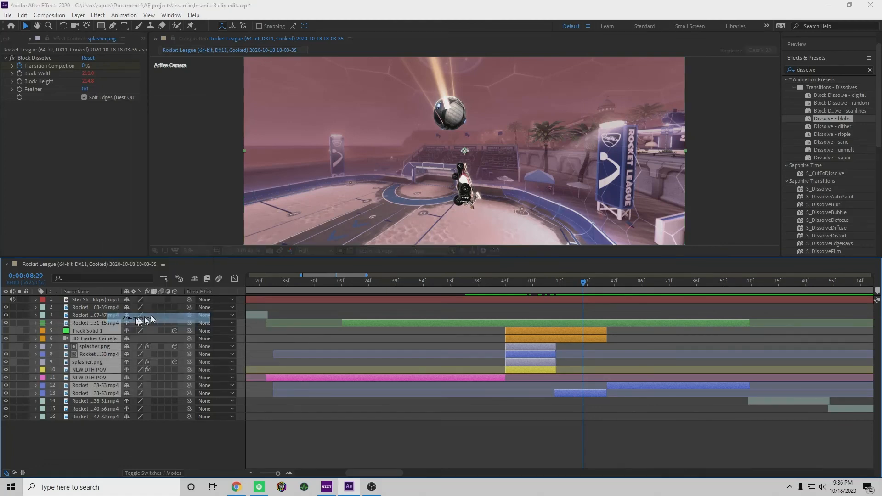
text(PORTAL)
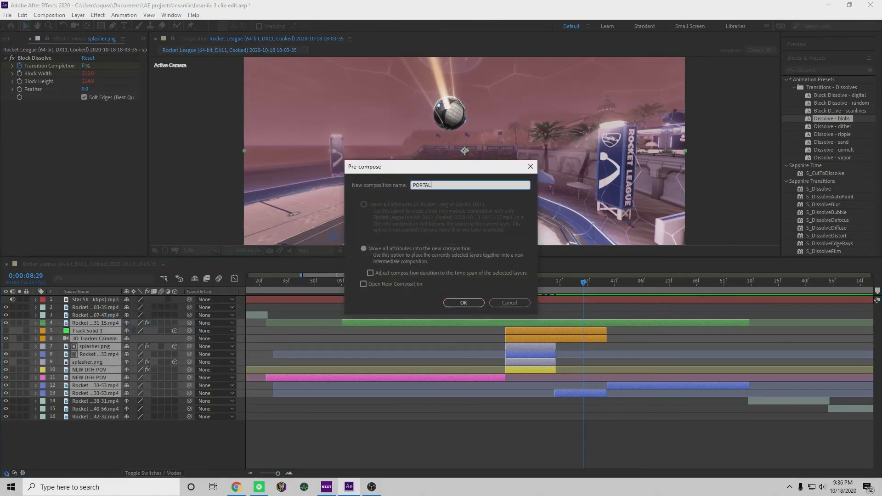
click(468, 303)
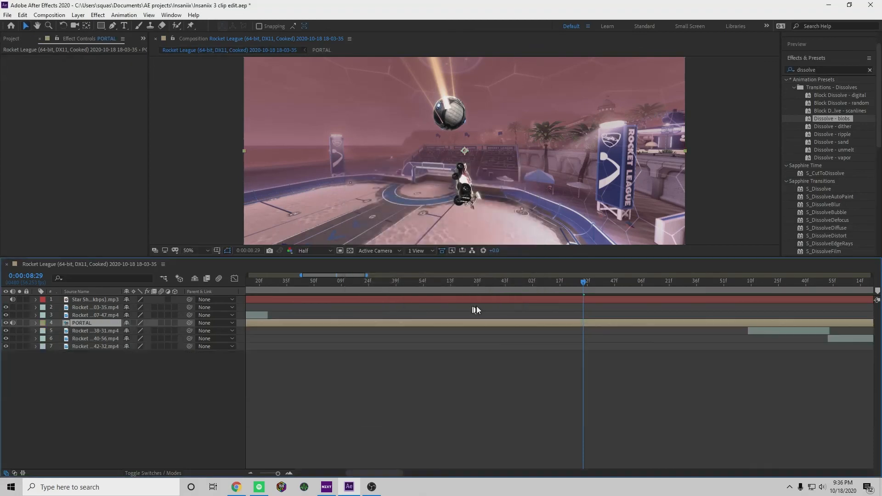
Trim the PORTAL layer to start at 0:00:05:23, where the preceding clip ends, and end where the following clip begins
drag(590, 289, 274, 327)
key(alt+bracketright)
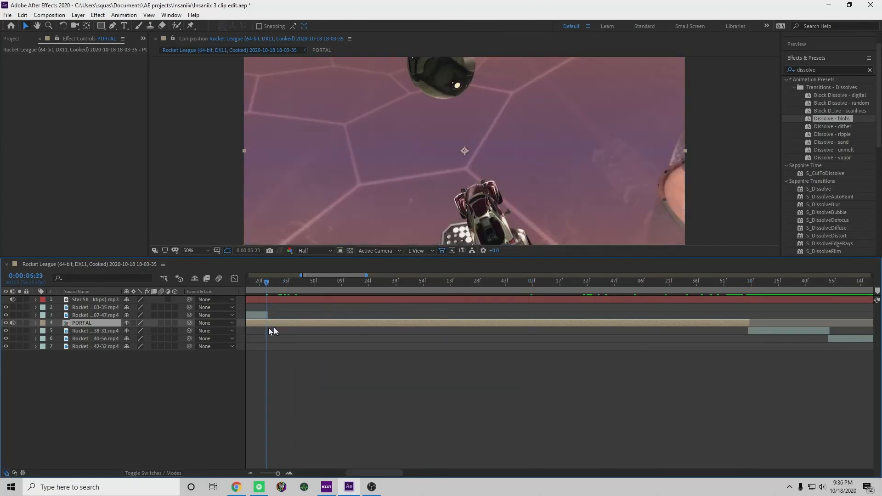
key(alt+bracketleft)
Preview the full edit from 0:00:03:07 through the last clip
drag(266, 285, 159, 301)
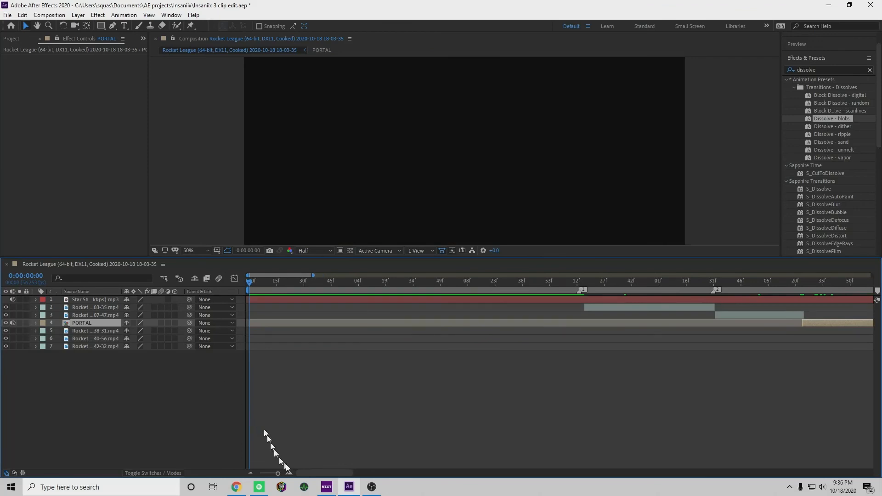
drag(280, 474, 272, 473)
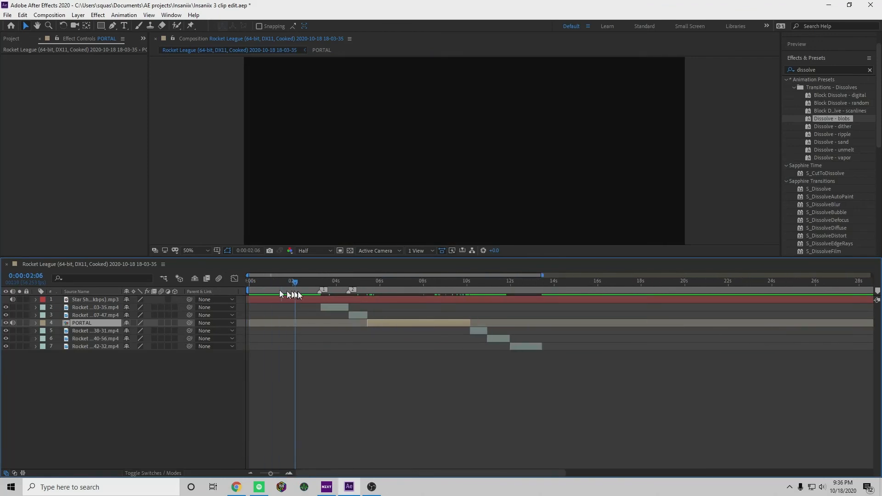
key(space)
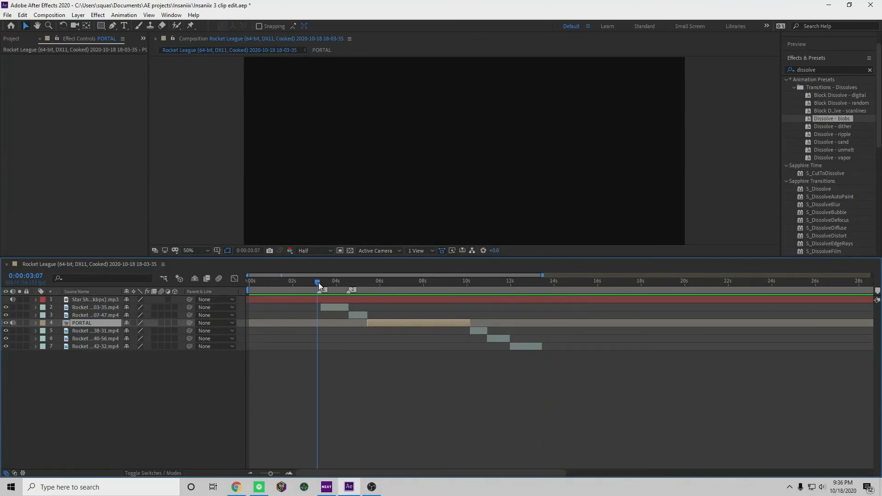
key(space)
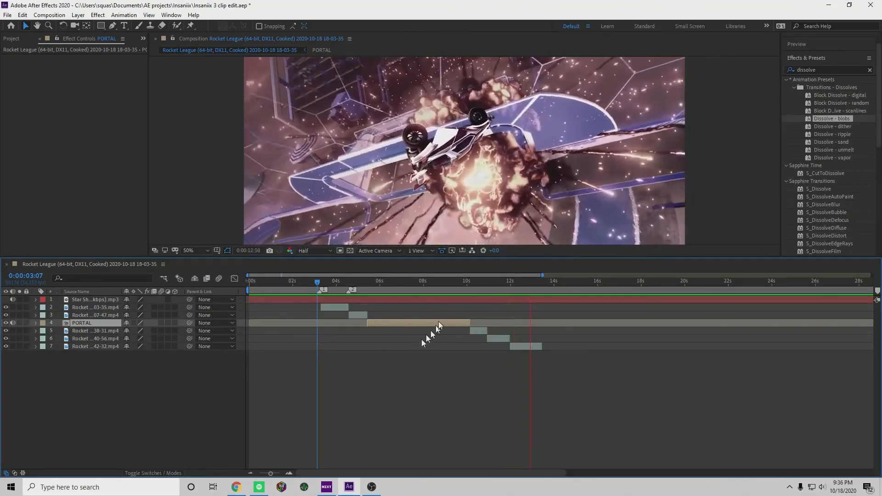
key(space)
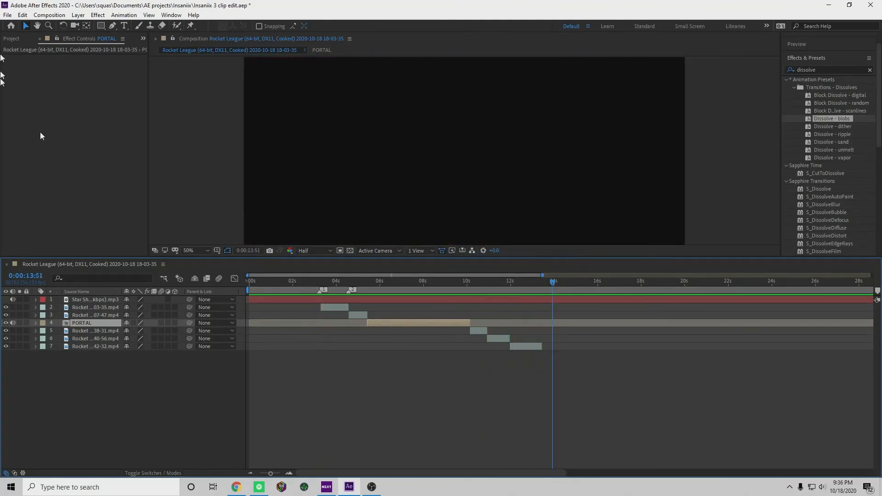